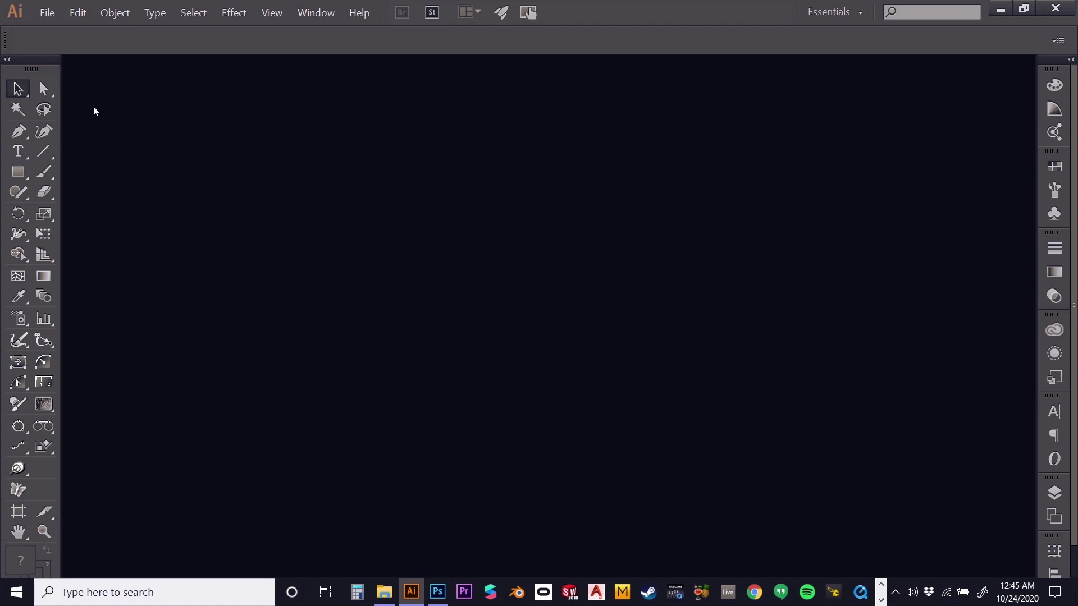
# Create document Morph_A: 21 landscape 720 × 480 px artboards in one row, 20 px apart, pixel units
pyautogui.click(48, 13)
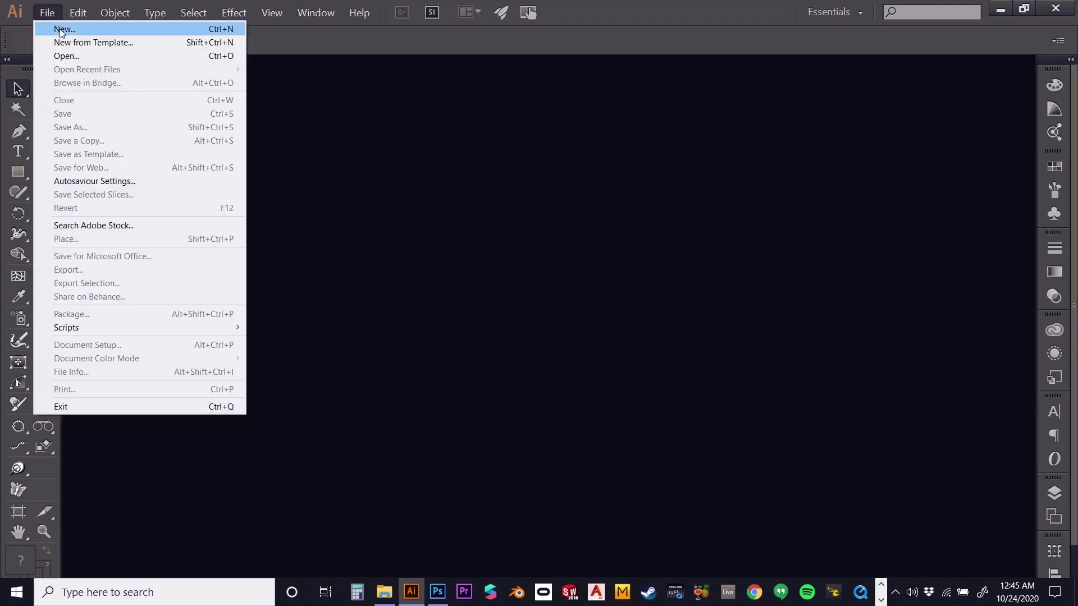
pyautogui.click(62, 30)
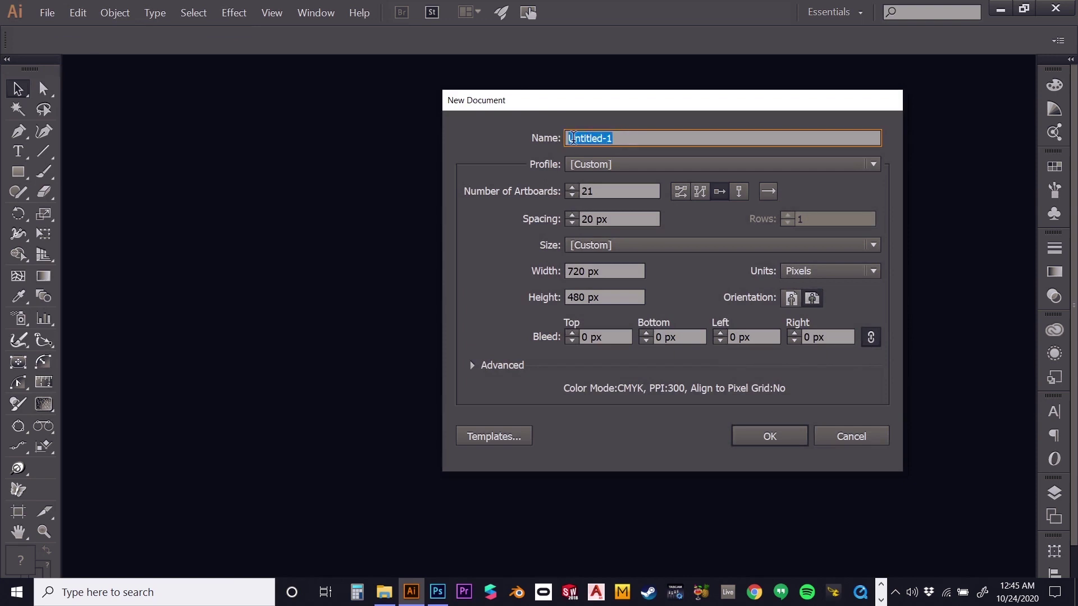
pyautogui.write('Morph_A')
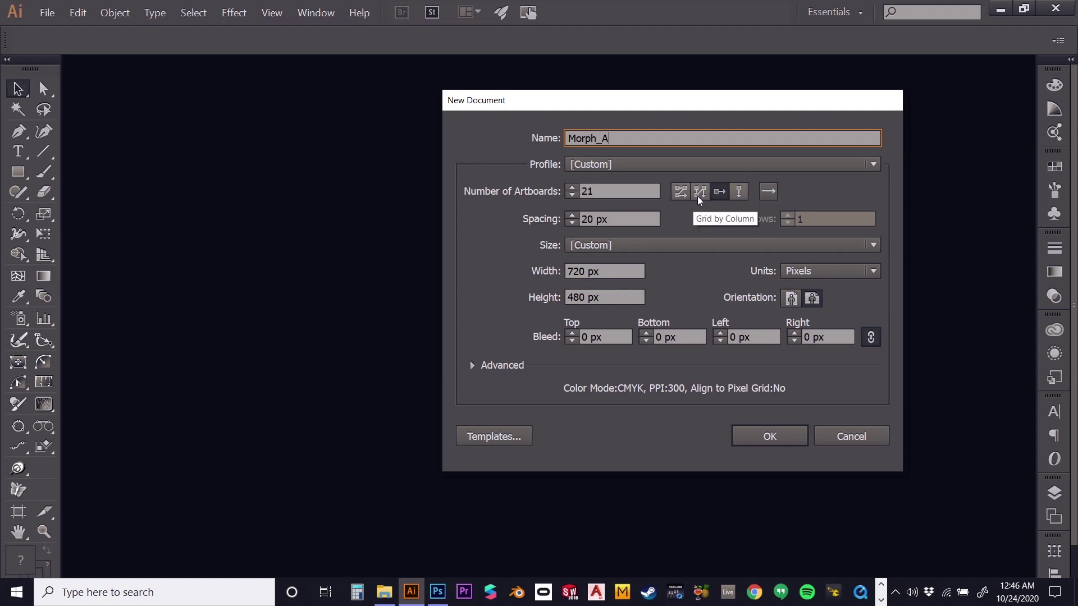
pyautogui.click(723, 196)
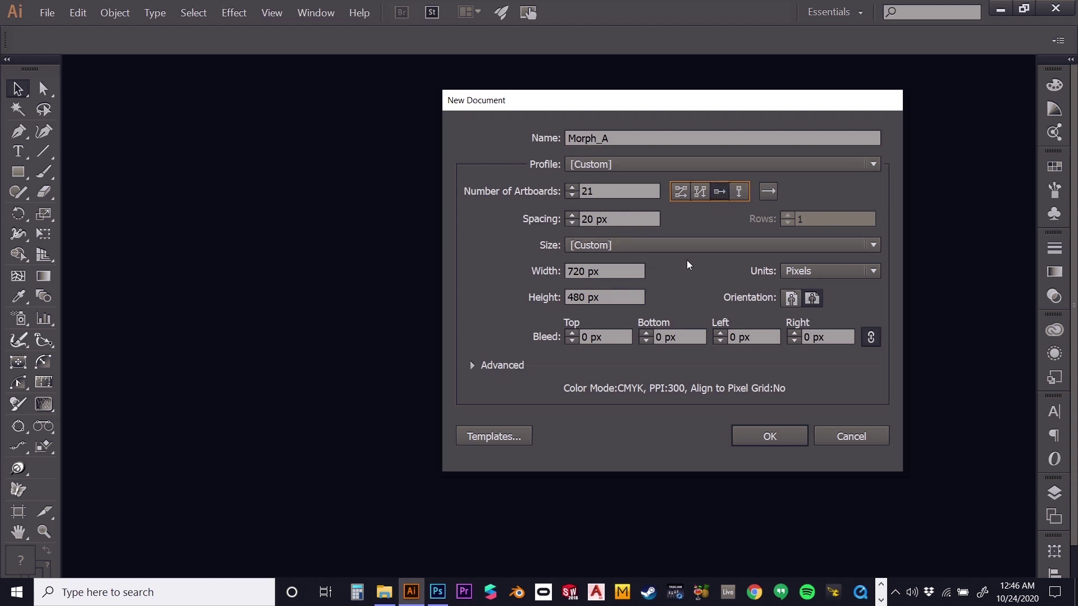
pyautogui.click(654, 251)
pyautogui.click(635, 270)
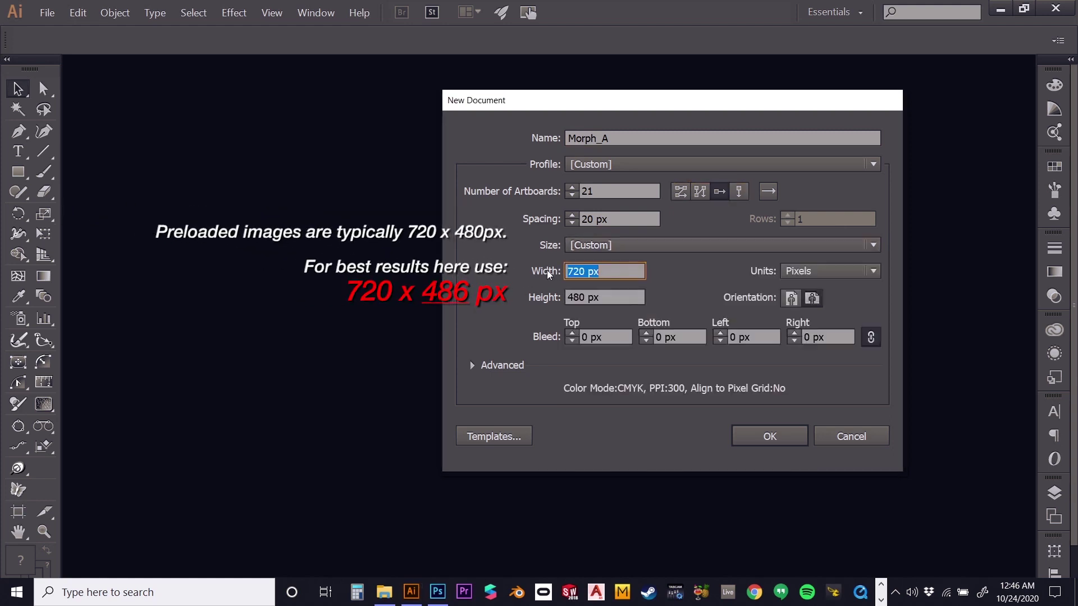
pyautogui.click(595, 270)
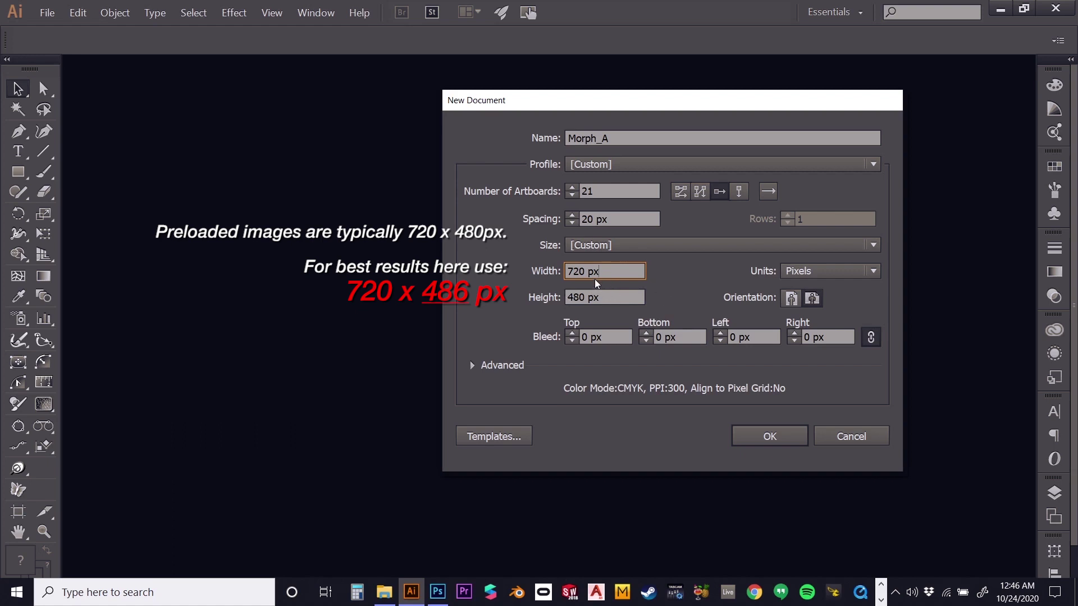
pyautogui.click(814, 274)
pyautogui.click(813, 272)
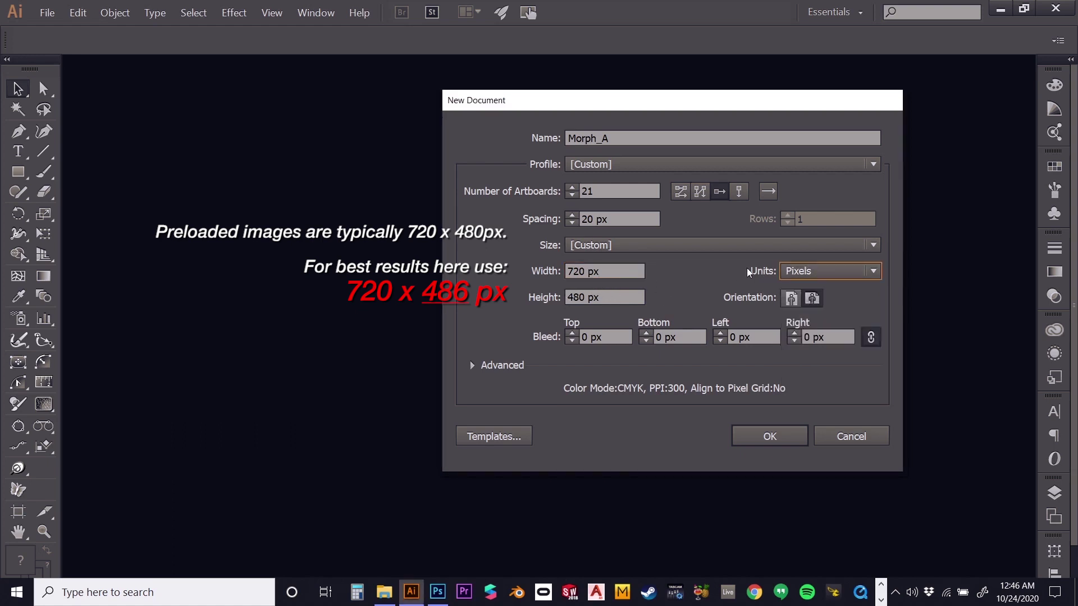
pyautogui.click(834, 275)
pyautogui.click(820, 382)
pyautogui.click(812, 298)
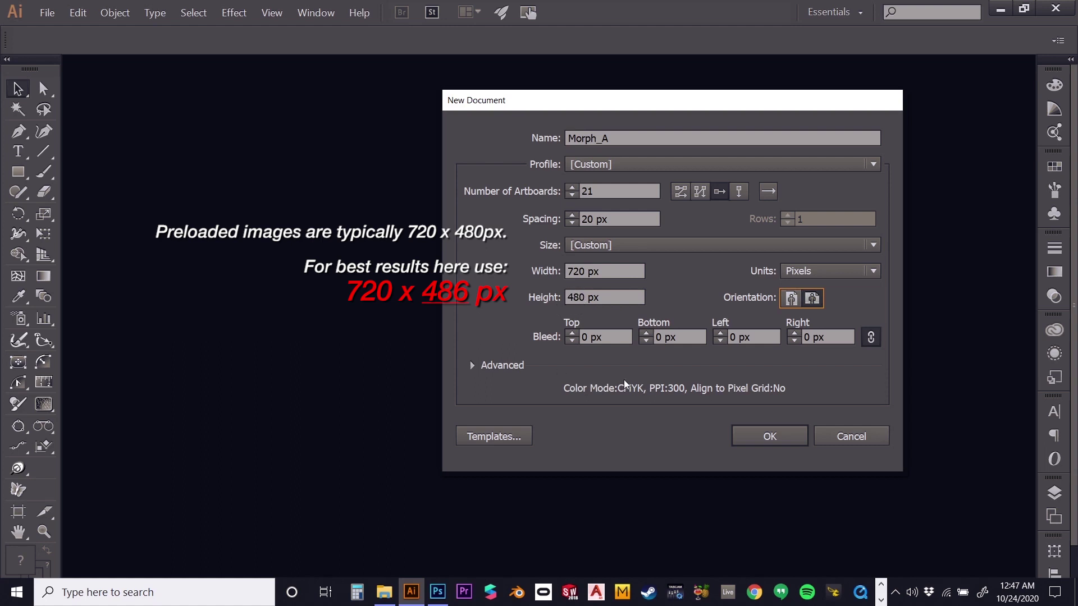
pyautogui.click(771, 438)
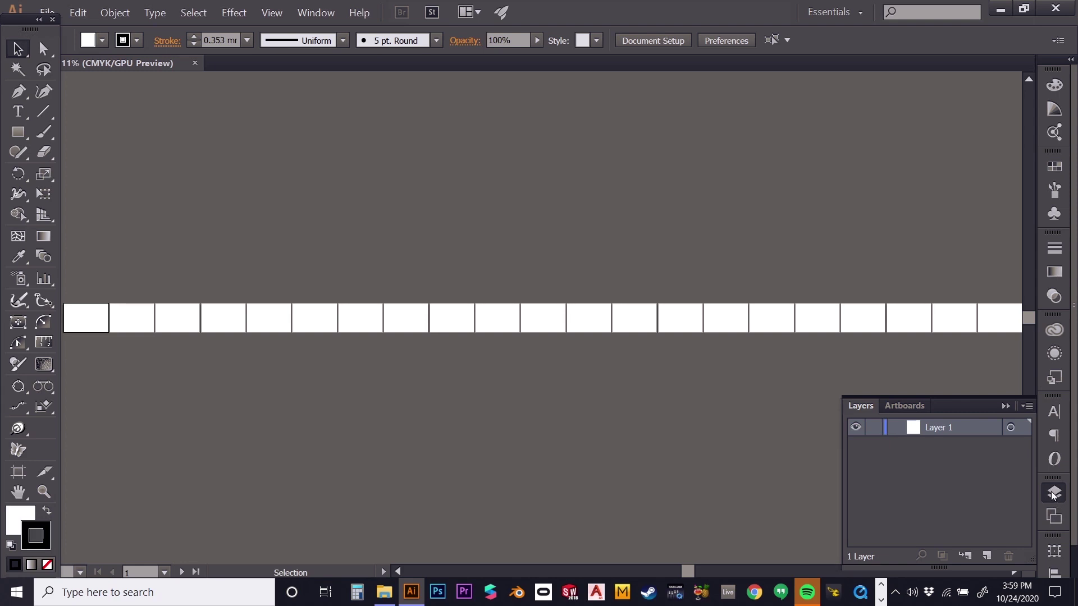
# Open the Artboards panel and scroll through its list of artboards
pyautogui.click(316, 12)
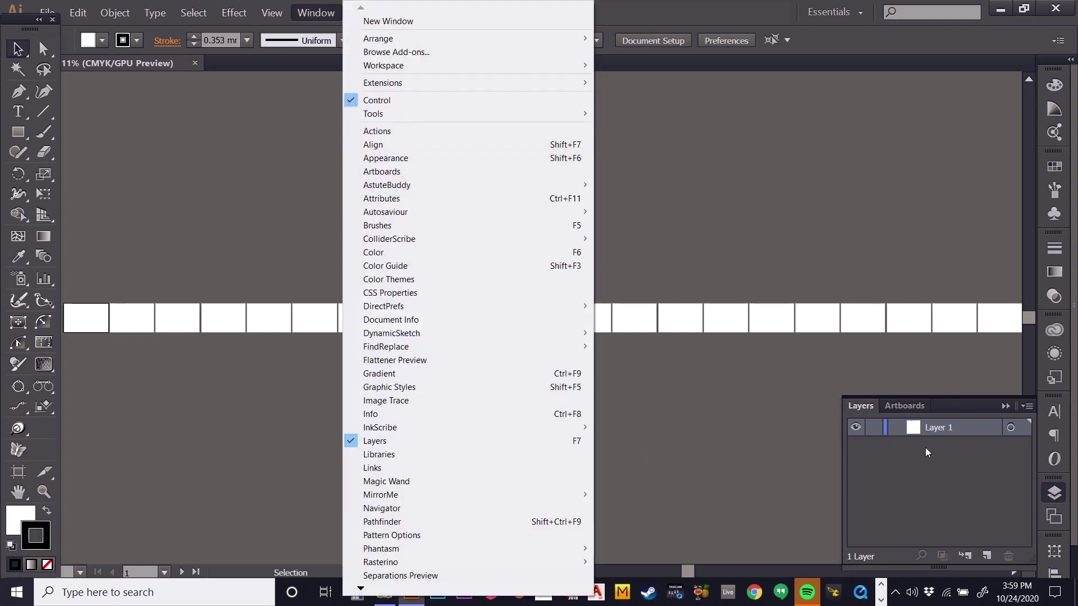
pyautogui.click(935, 481)
pyautogui.click(905, 406)
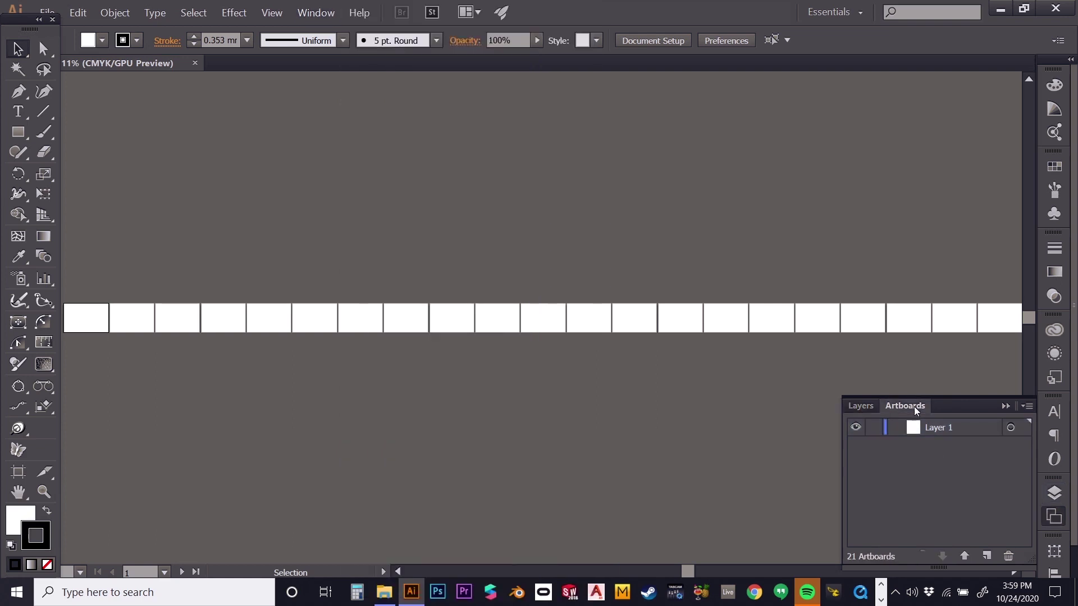
pyautogui.scroll(-3, 915, 460)
pyautogui.scroll(3, 915, 460)
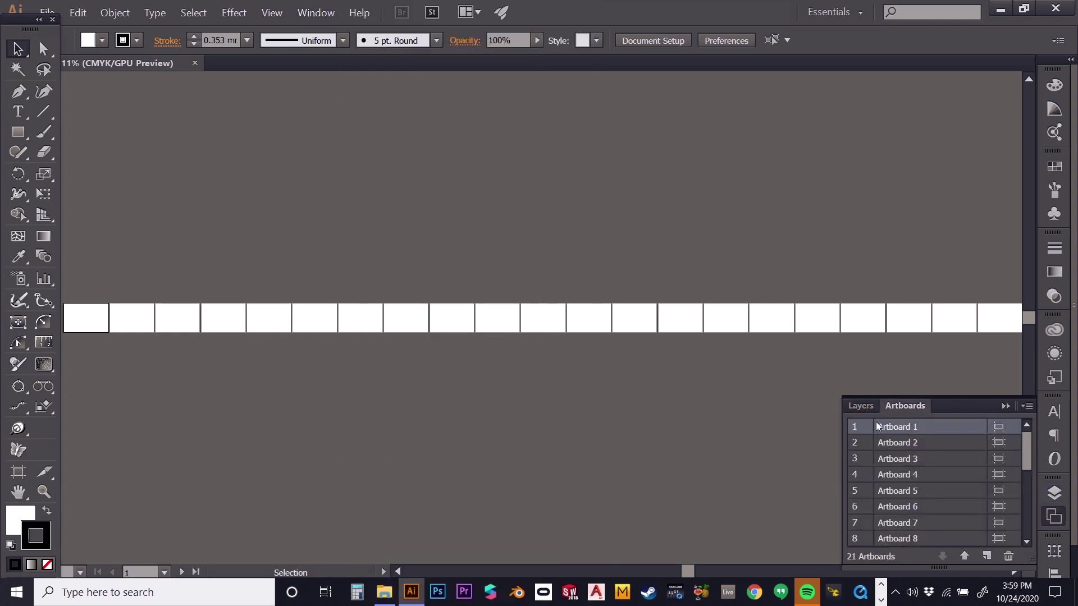
pyautogui.click(860, 406)
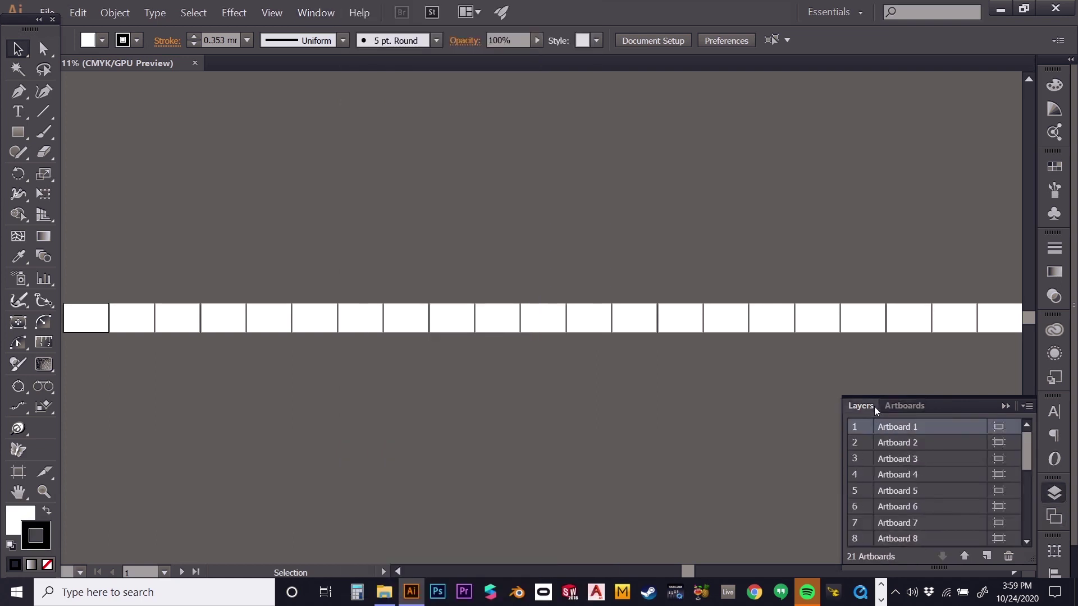
pyautogui.click(909, 408)
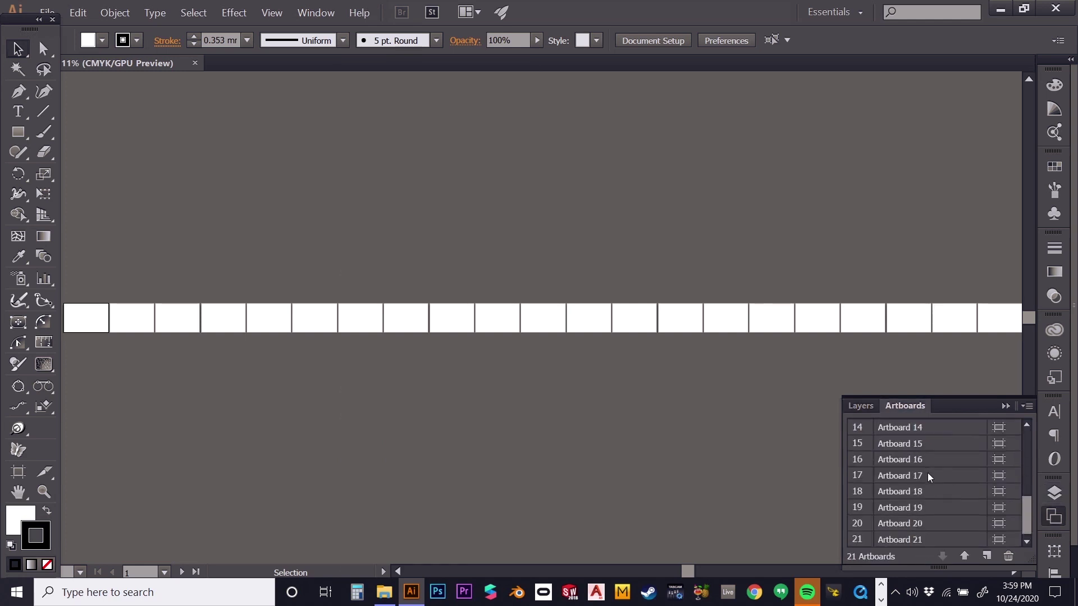
# Activate artboards 15, 16, 17, 19 and 20 in turn, then return to the Layers panel
pyautogui.click(912, 443)
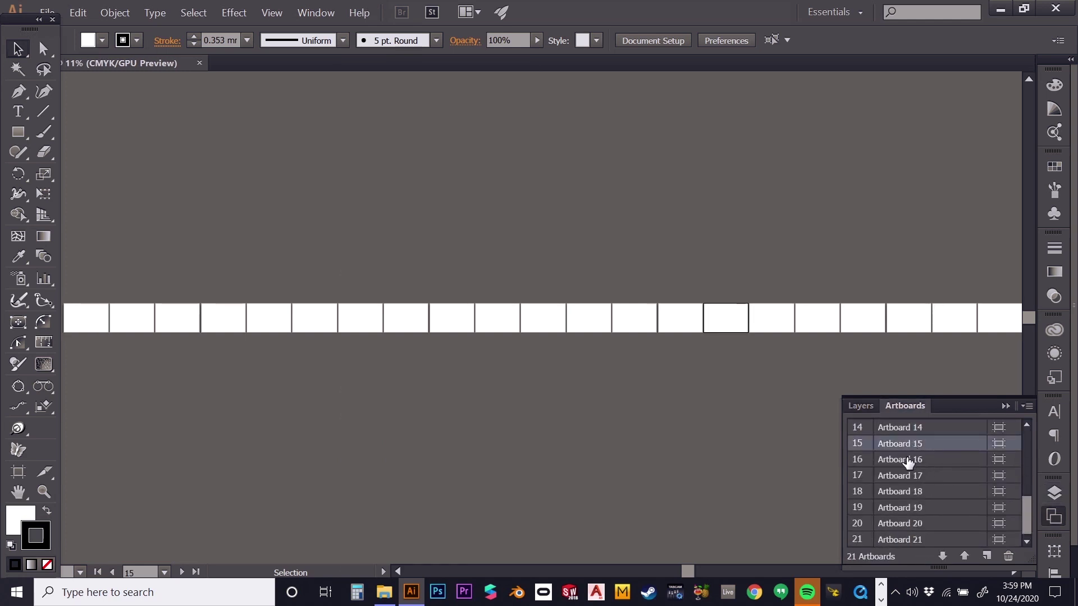
pyautogui.click(910, 459)
pyautogui.click(905, 482)
pyautogui.click(902, 508)
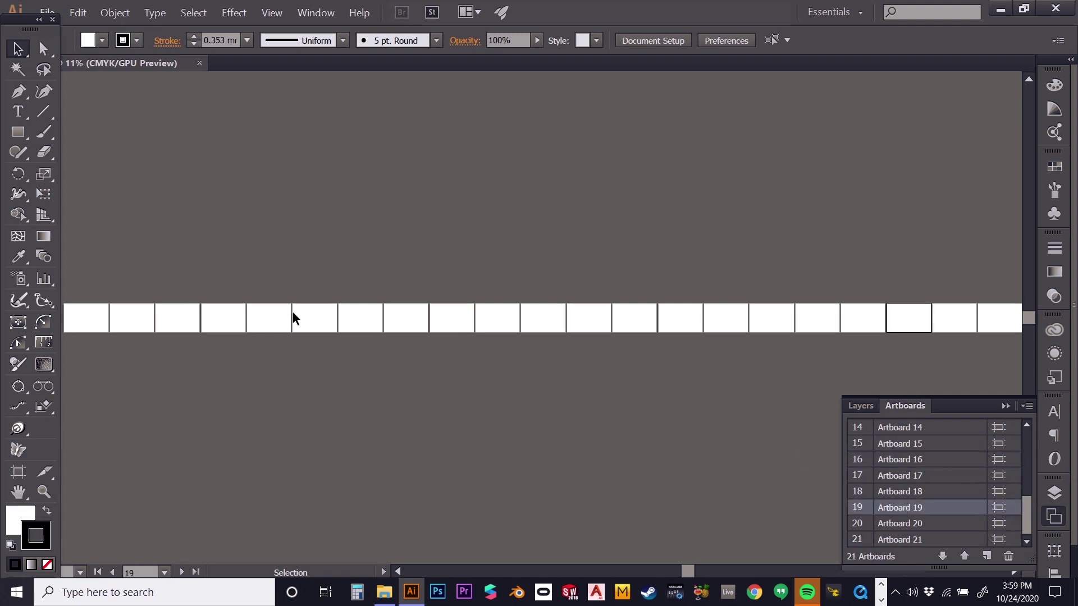
pyautogui.click(914, 522)
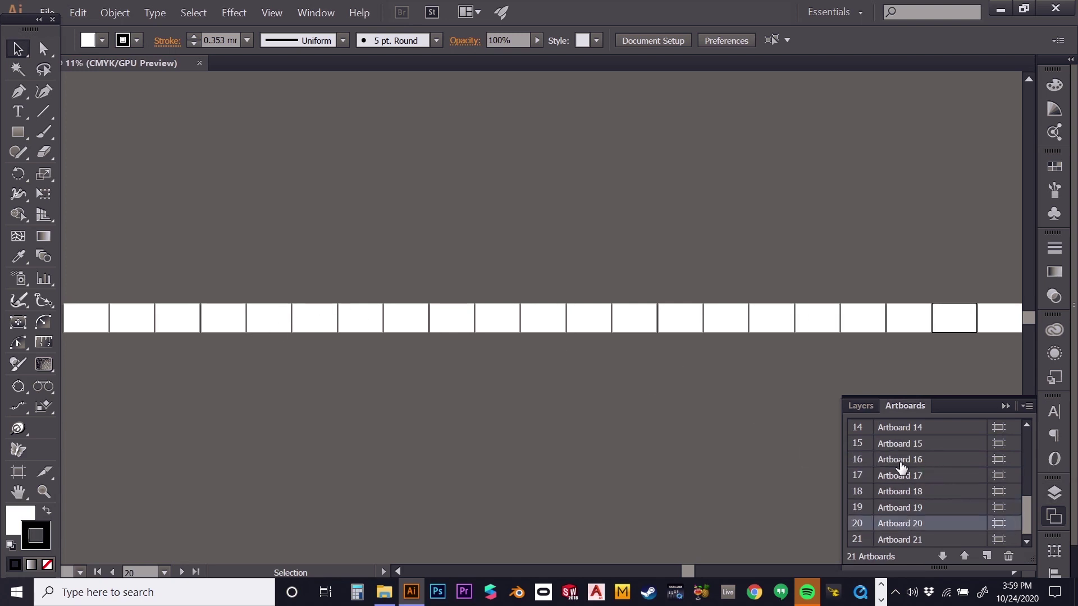
pyautogui.click(912, 465)
pyautogui.scroll(5, 938, 464)
pyautogui.click(861, 405)
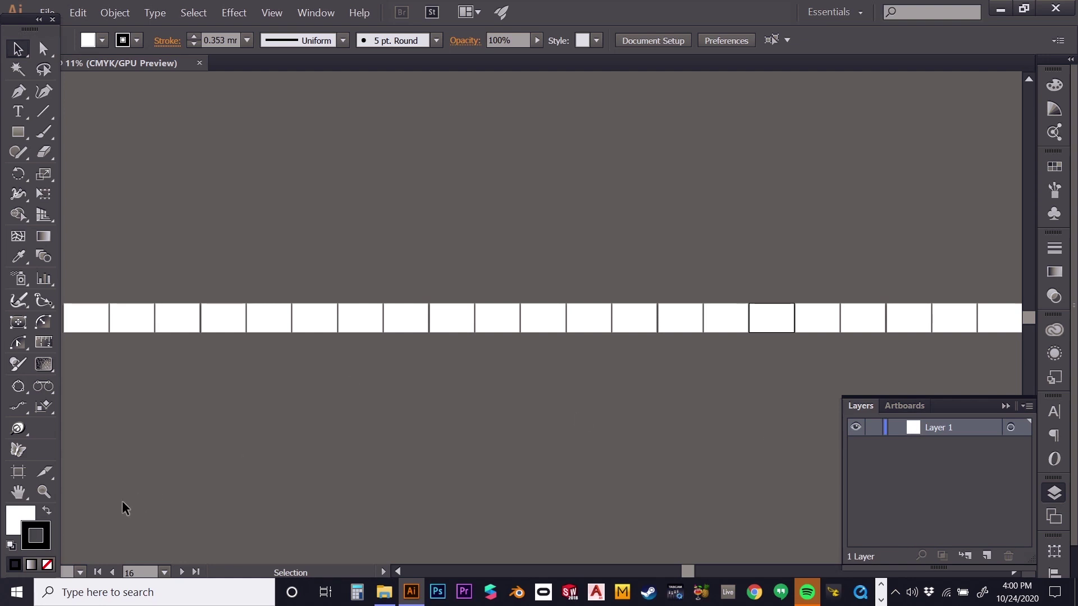
pyautogui.click(43, 493)
# Zoom in to 50% on the first artboards of the row
pyautogui.click(19, 133)
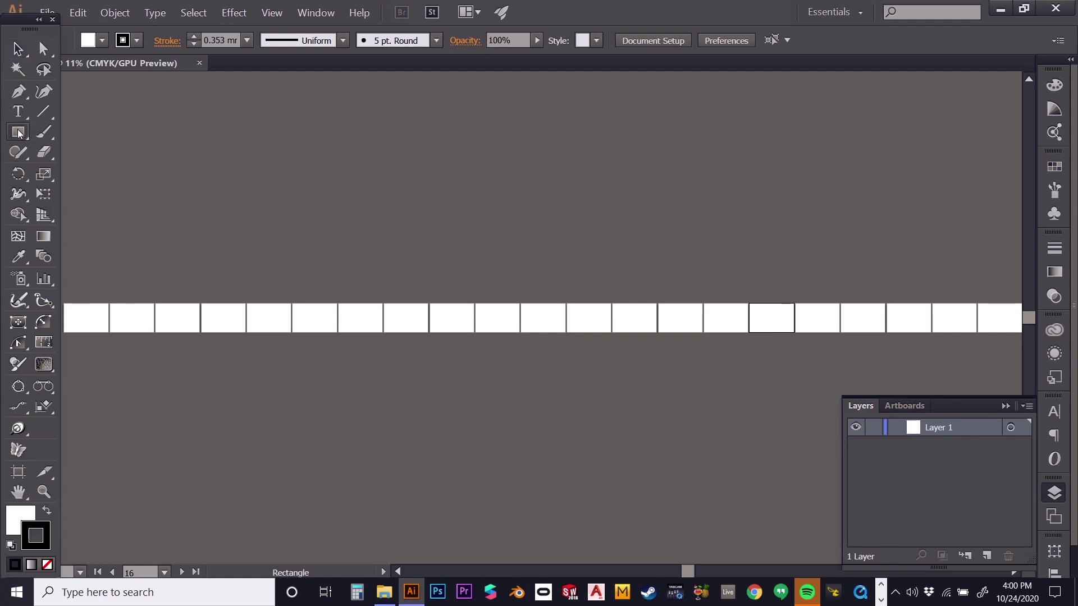
pyautogui.click(43, 492)
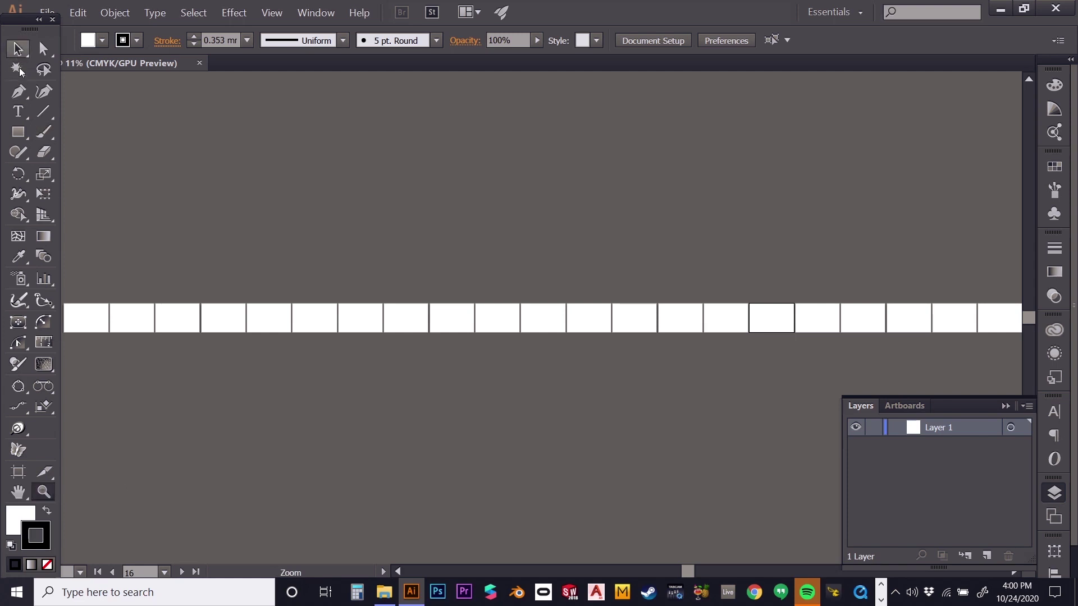
pyautogui.click(19, 133)
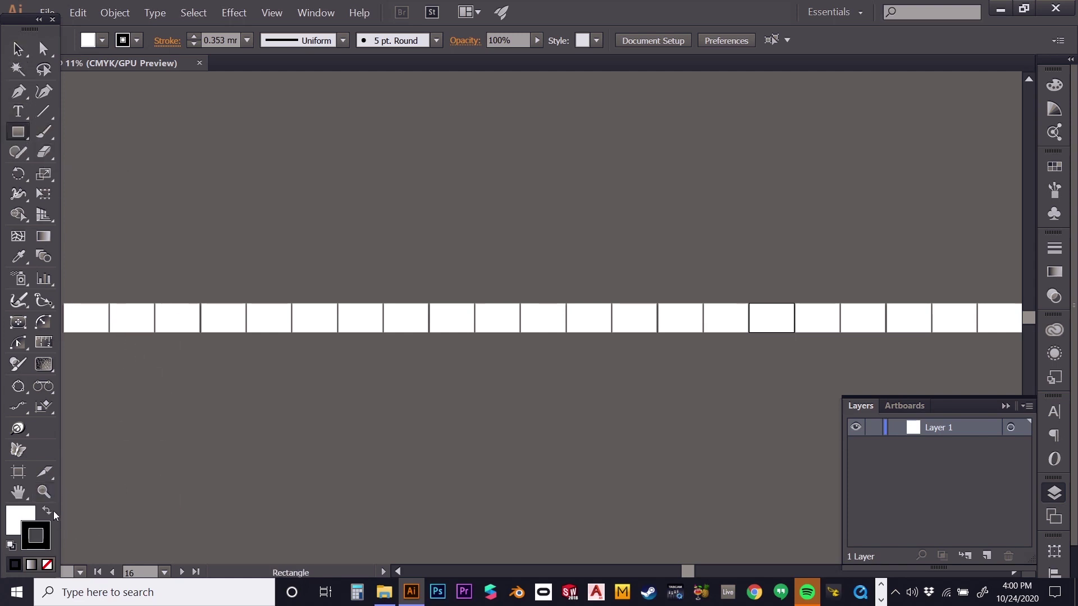
pyautogui.click(45, 493)
pyautogui.click(128, 345)
pyautogui.click(113, 301)
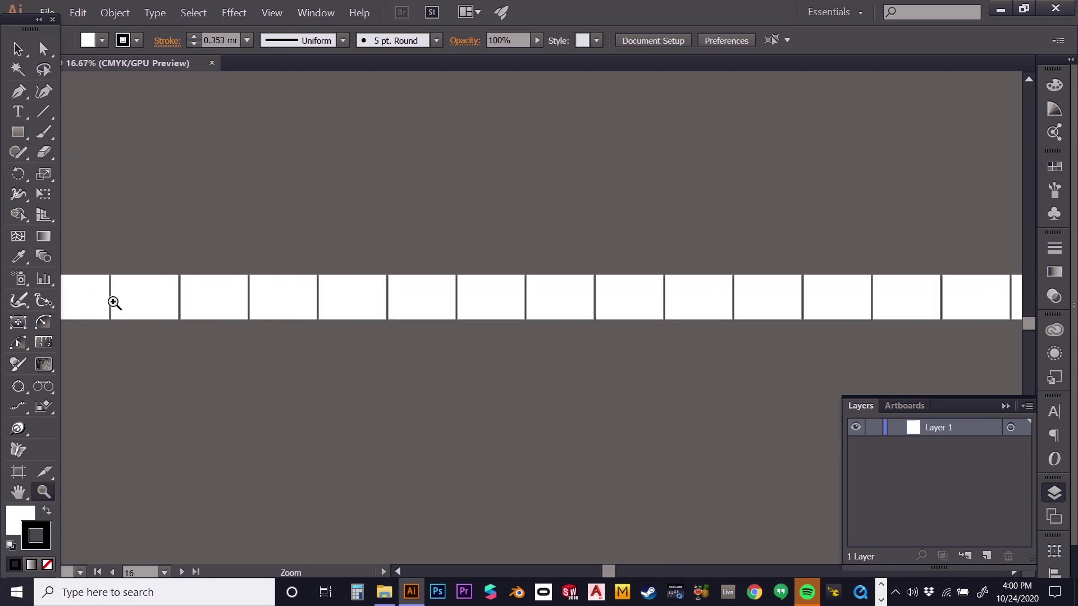
pyautogui.click(129, 317)
pyautogui.click(140, 330)
pyautogui.click(140, 330)
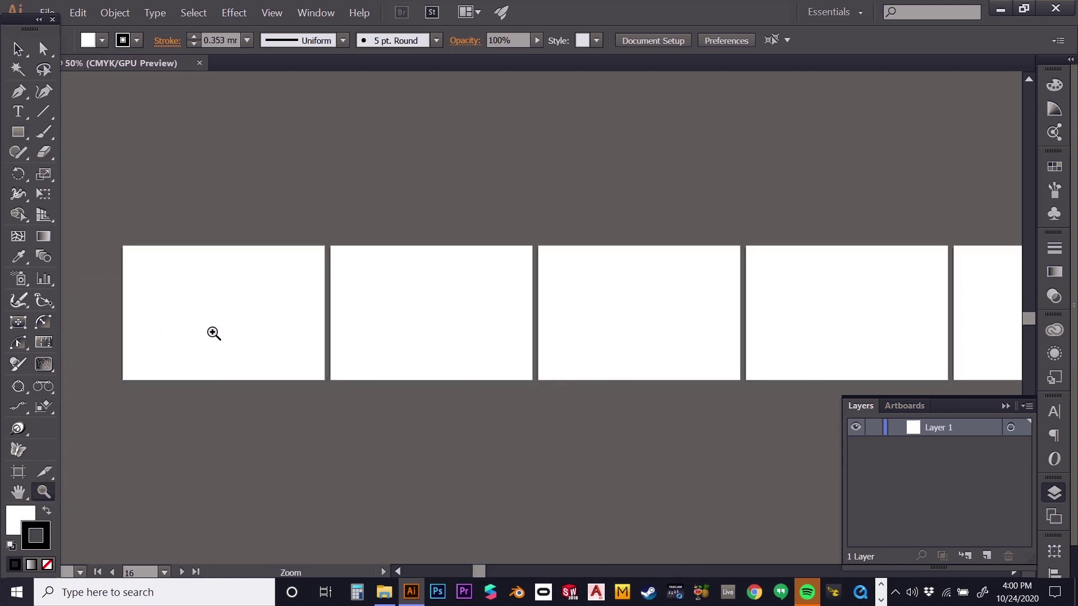
# Set a black fill with no stroke and draw a rectangle covering the first artboard
pyautogui.click(47, 511)
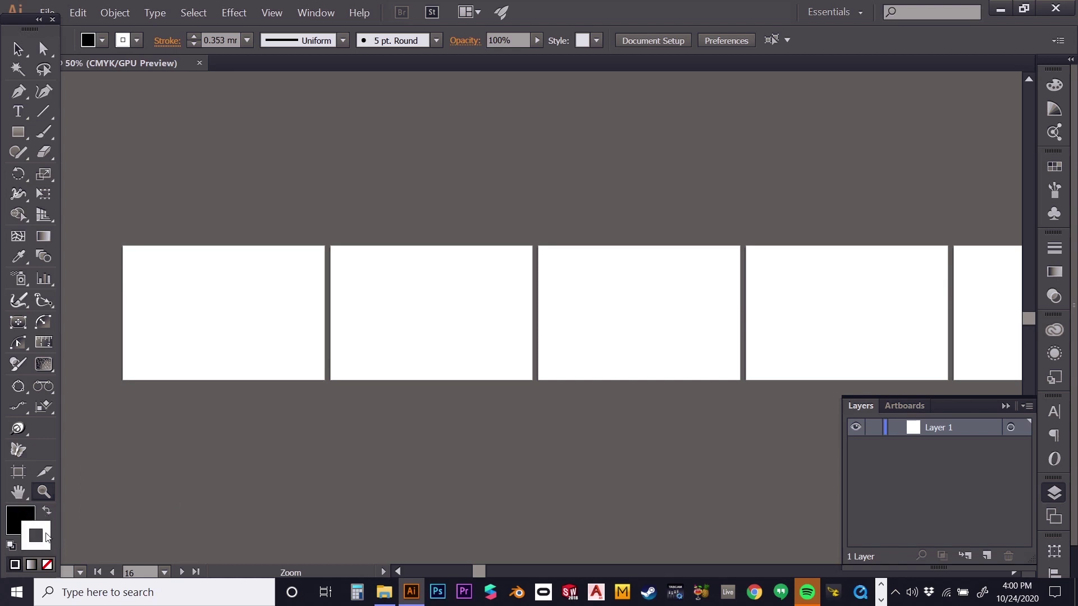
pyautogui.click(47, 565)
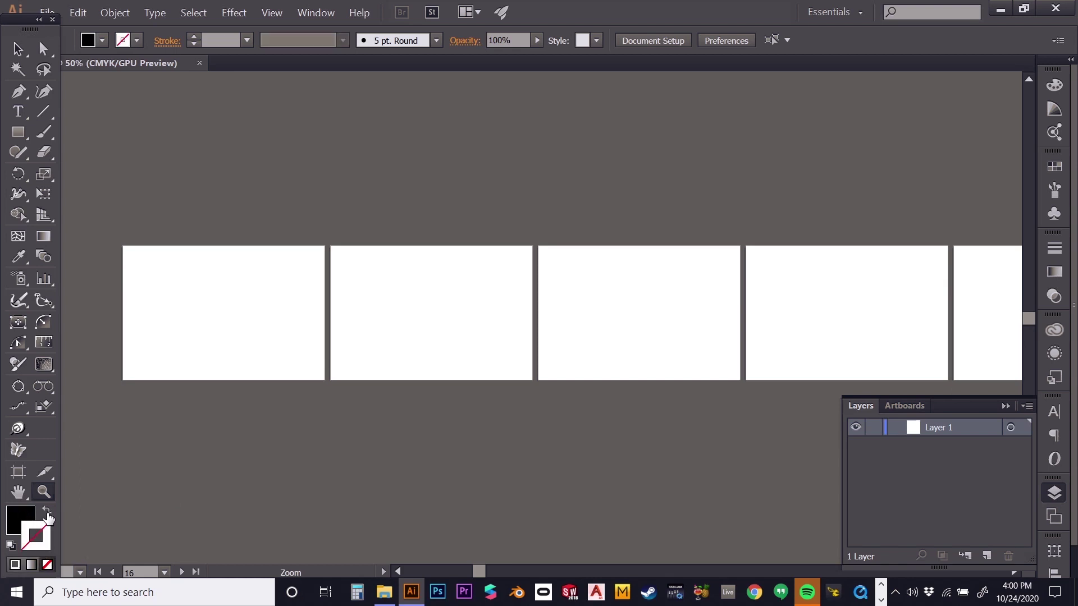
pyautogui.click(11, 135)
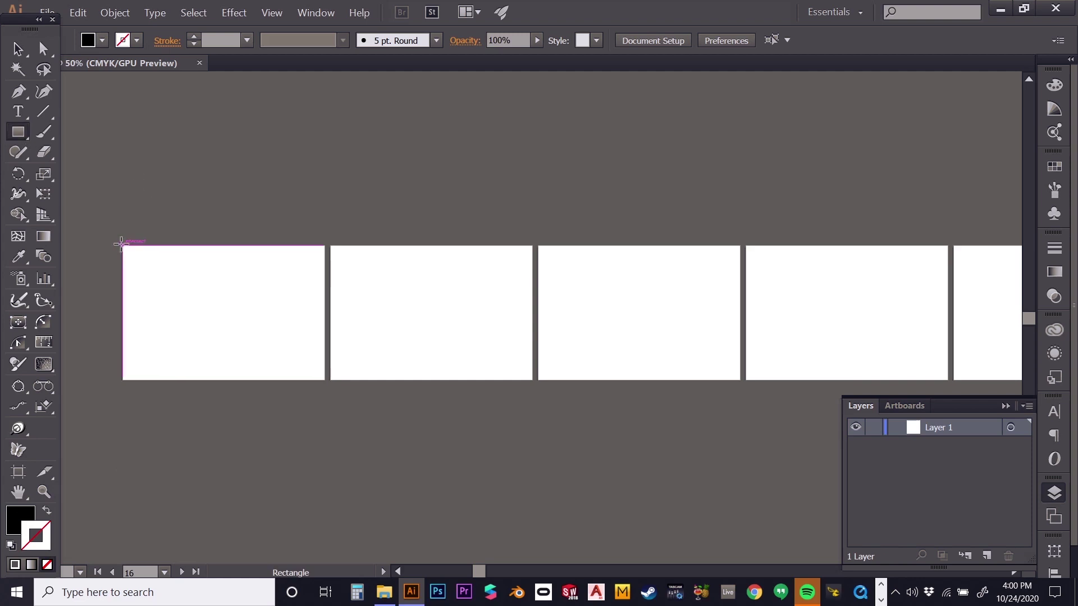
pyautogui.click(233, 12)
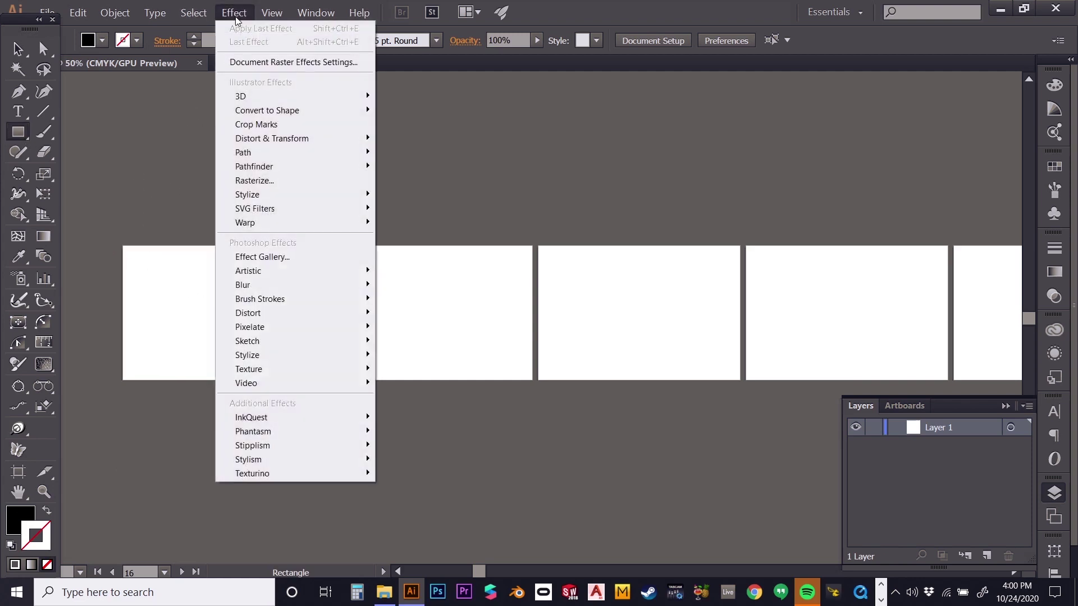
pyautogui.press('Escape')
pyautogui.click(274, 13)
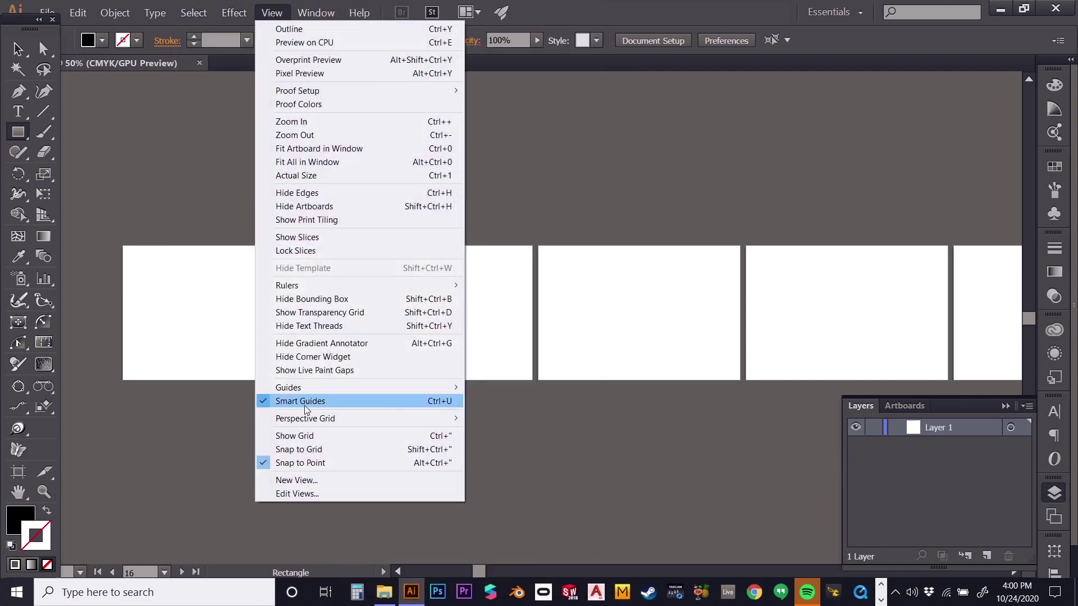
pyautogui.click(129, 247)
pyautogui.click(130, 249)
pyautogui.click(572, 319)
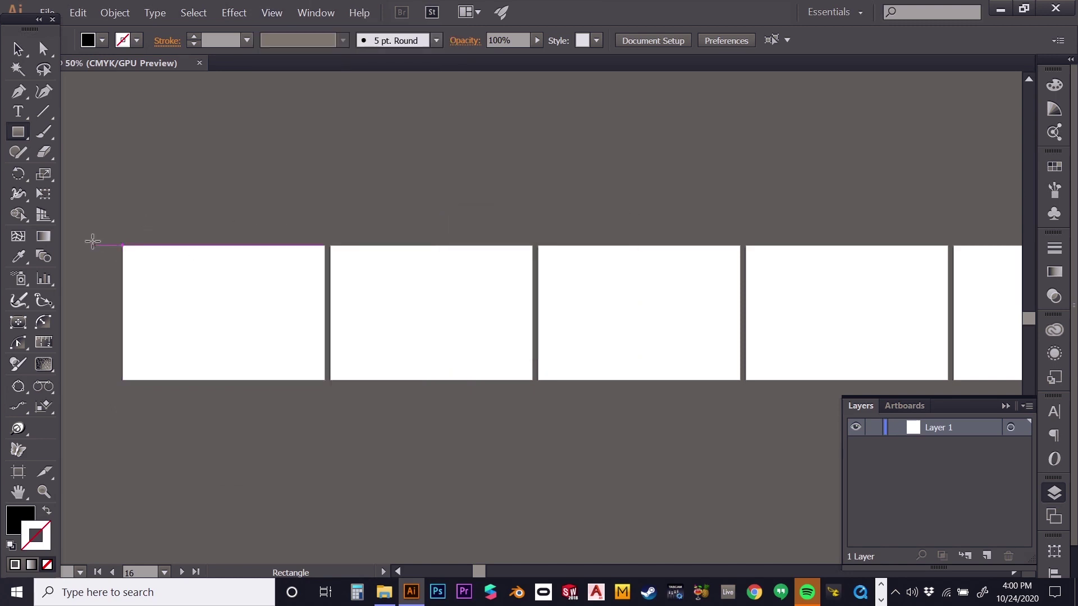
pyautogui.moveTo(123, 246); pyautogui.dragTo(325, 380)
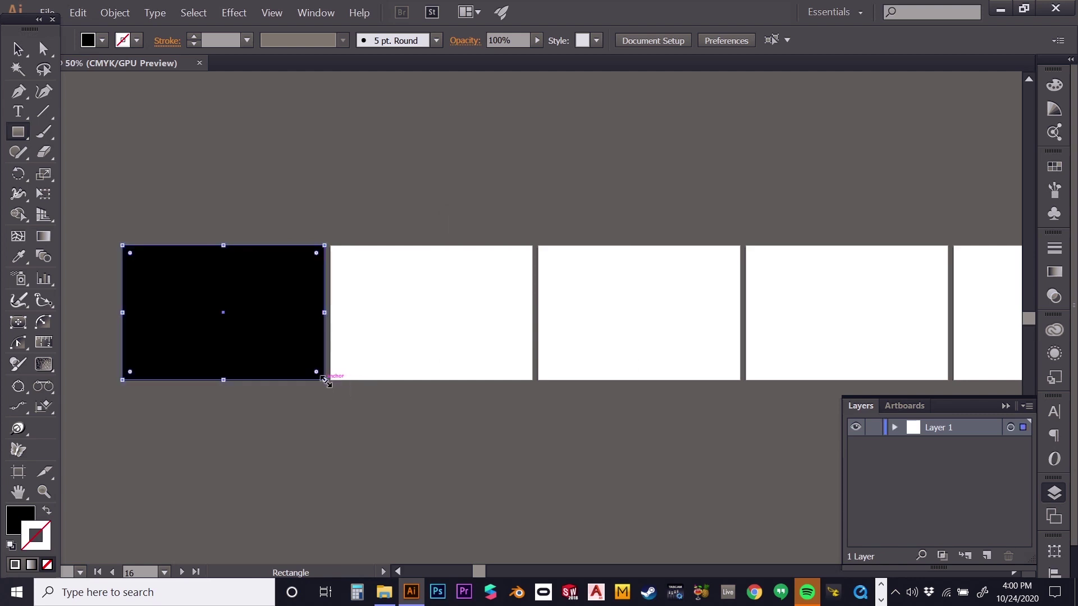
pyautogui.click(17, 50)
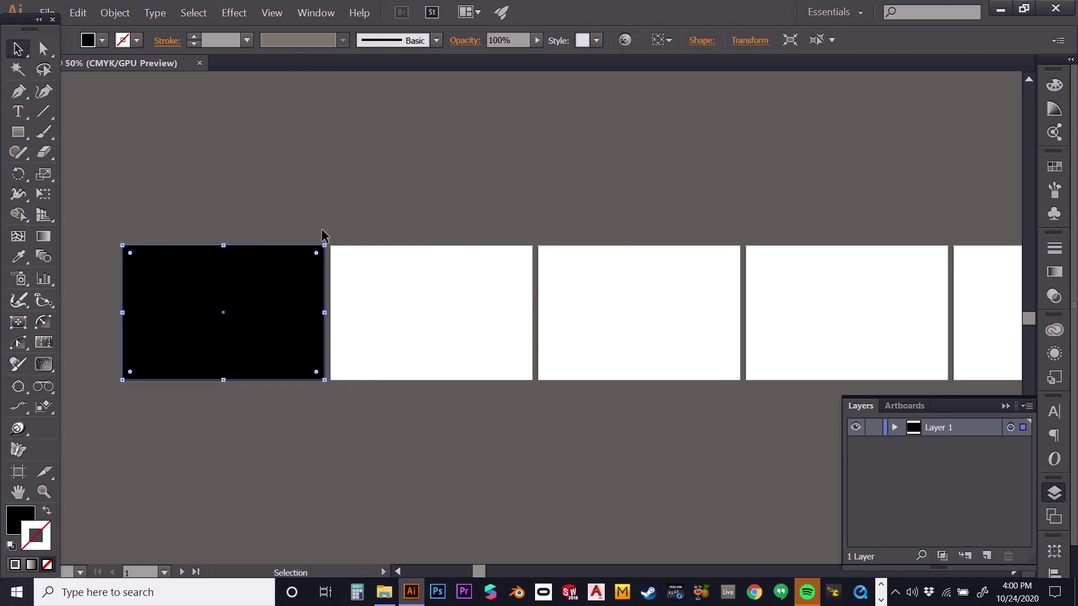
pyautogui.click(321, 227)
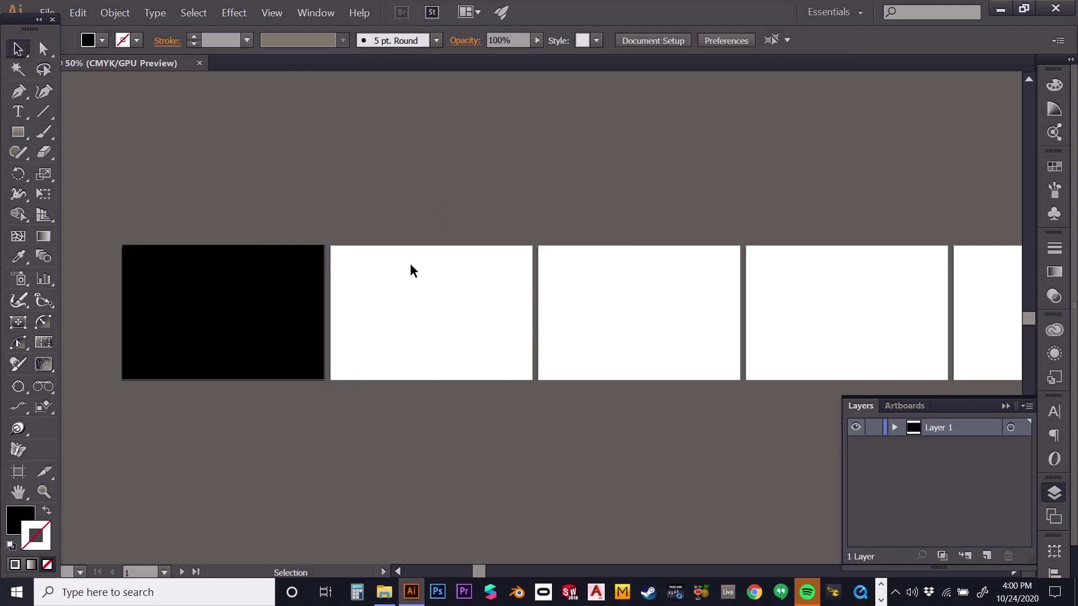
# Select the black rectangle on the first artboard and pan toward the end of the row
pyautogui.moveTo(221, 307); pyautogui.dragTo(457, 281)
pyautogui.hotkey('ctrl', 'z')
pyautogui.hotkey('ctrl', 'z')
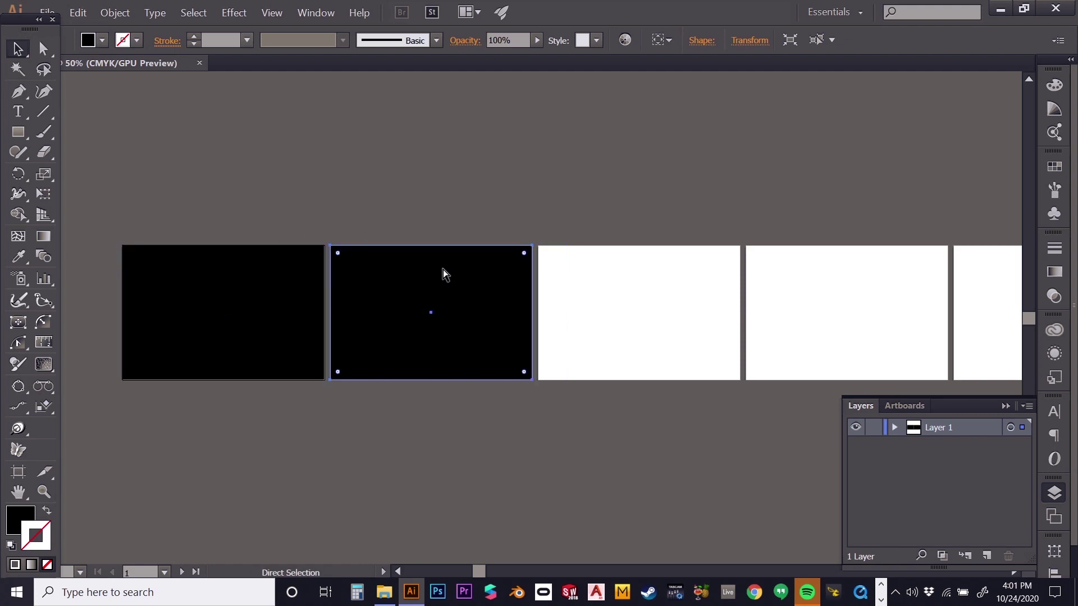
pyautogui.click(433, 176)
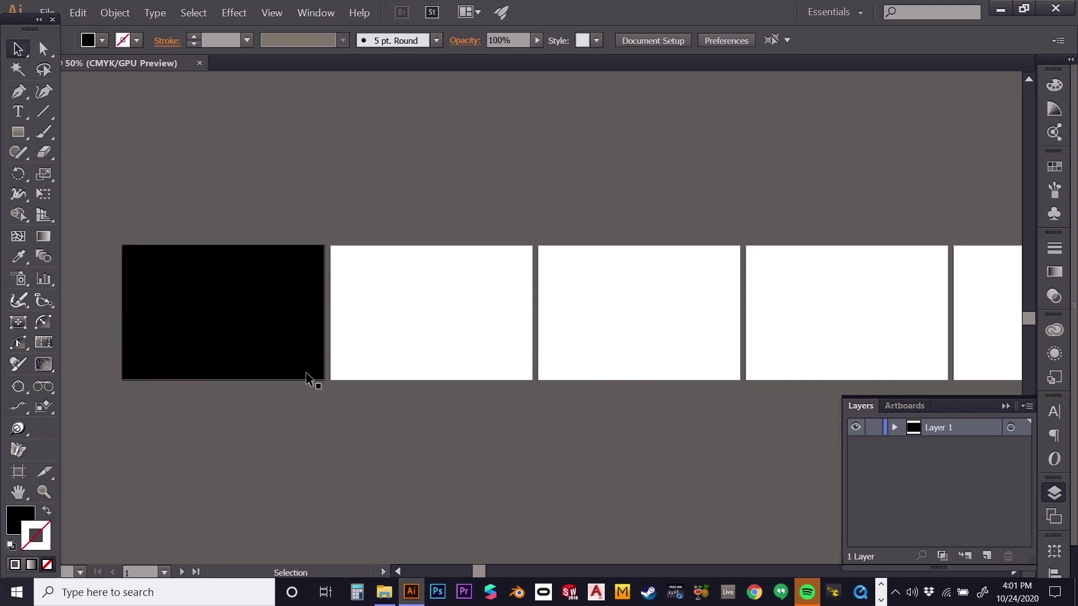
pyautogui.click(271, 289)
pyautogui.press('a')
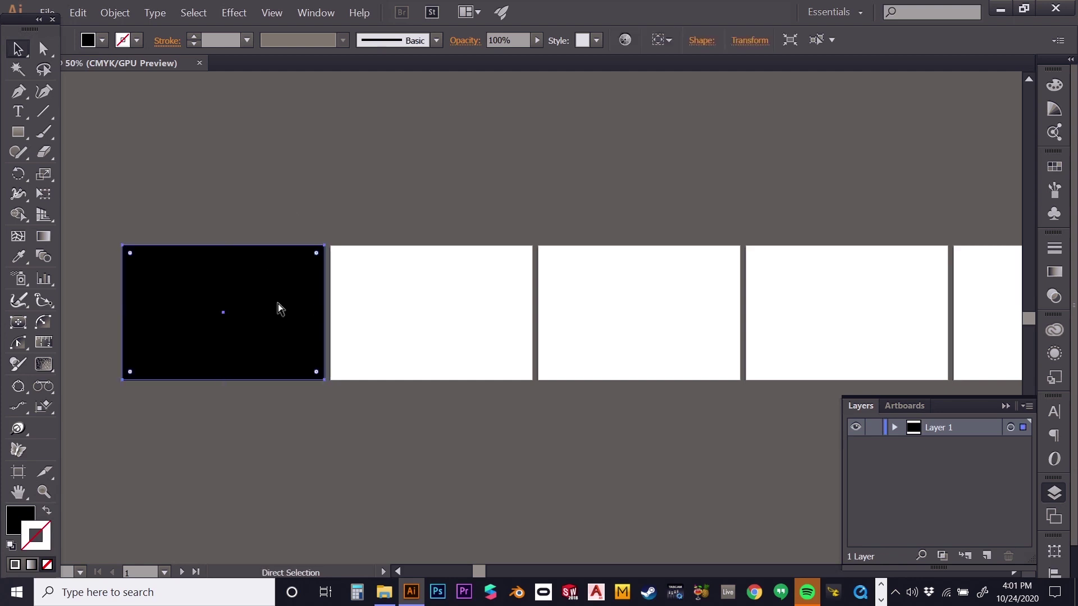
pyautogui.press('v')
pyautogui.press('h')
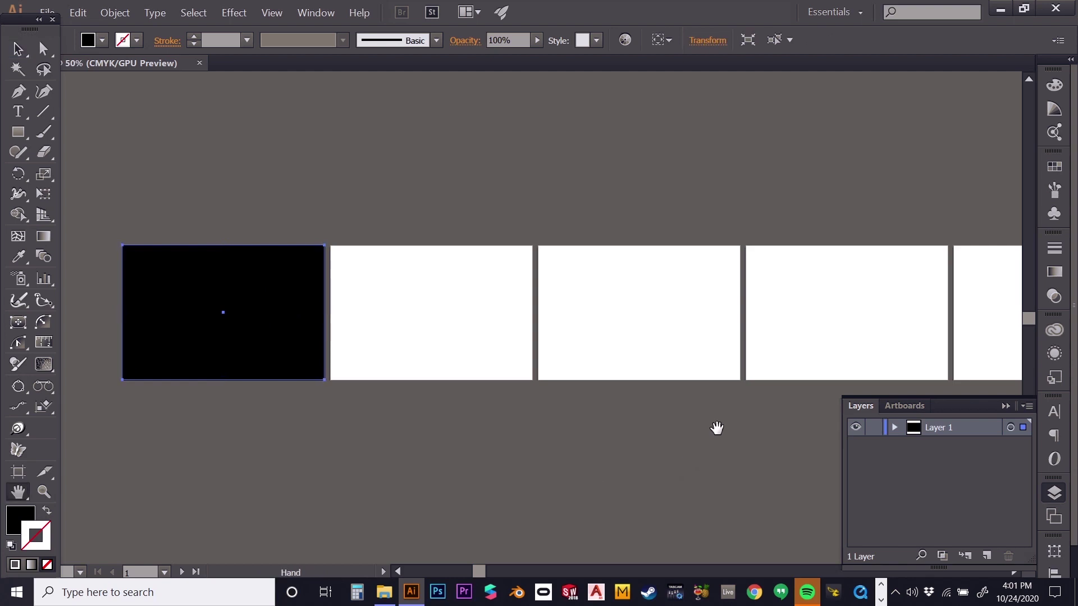
pyautogui.moveTo(715, 428); pyautogui.dragTo(641, 296)
# Place a copy of the rectangle on artboard 21 and zoom out to view all artboards
pyautogui.press('v')
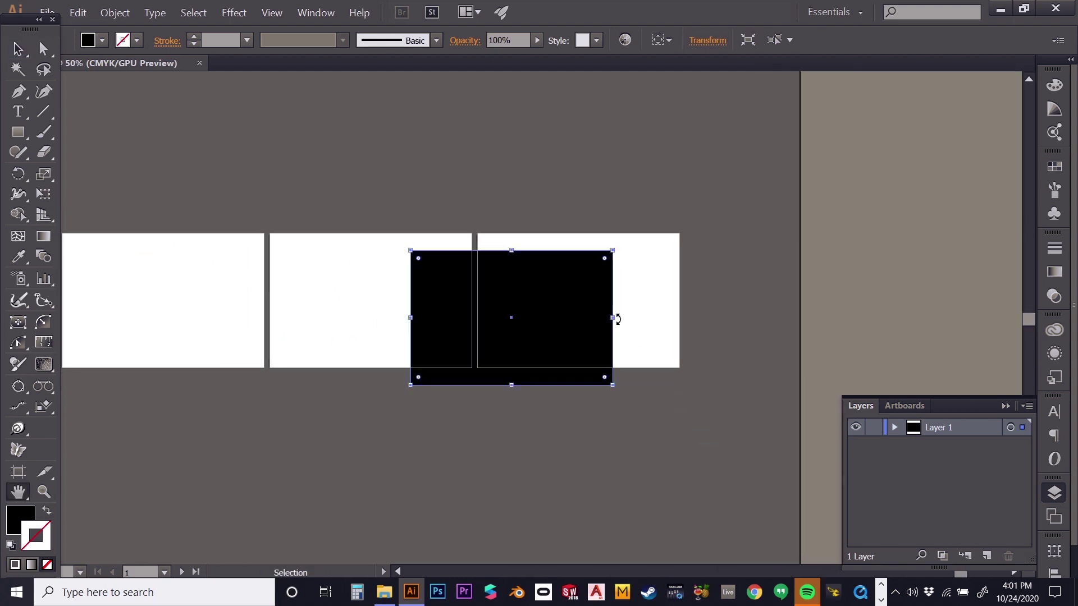
pyautogui.moveTo(555, 274)
pyautogui.mouseDown()
pyautogui.moveTo(534, 301)
pyautogui.moveTo(554, 283)
pyautogui.mouseUp()
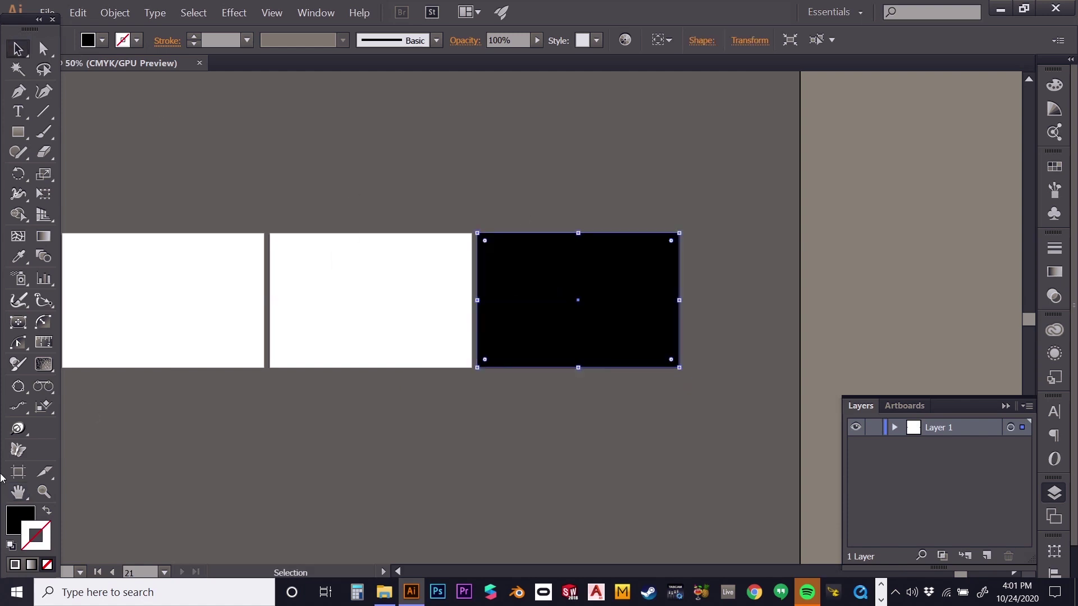
pyautogui.click(44, 492)
pyautogui.keyDown('alt'); pyautogui.click(462, 274); pyautogui.keyUp('alt')
pyautogui.keyDown('alt'); pyautogui.click(461, 274); pyautogui.keyUp('alt')
pyautogui.keyDown('alt'); pyautogui.click(588, 323); pyautogui.keyUp('alt')
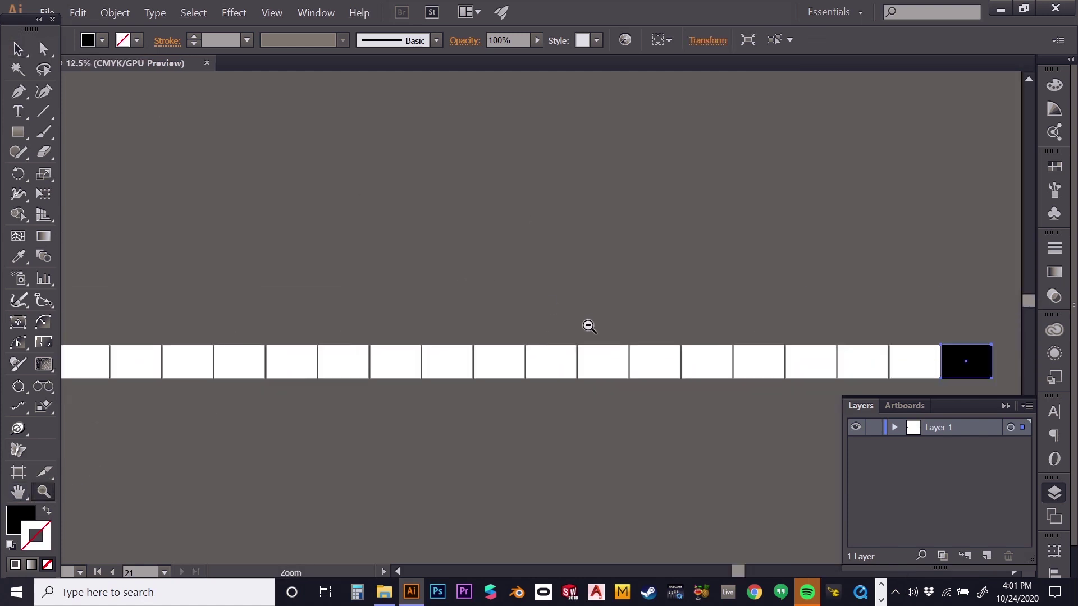
pyautogui.keyDown('alt'); pyautogui.click(567, 325); pyautogui.keyUp('alt')
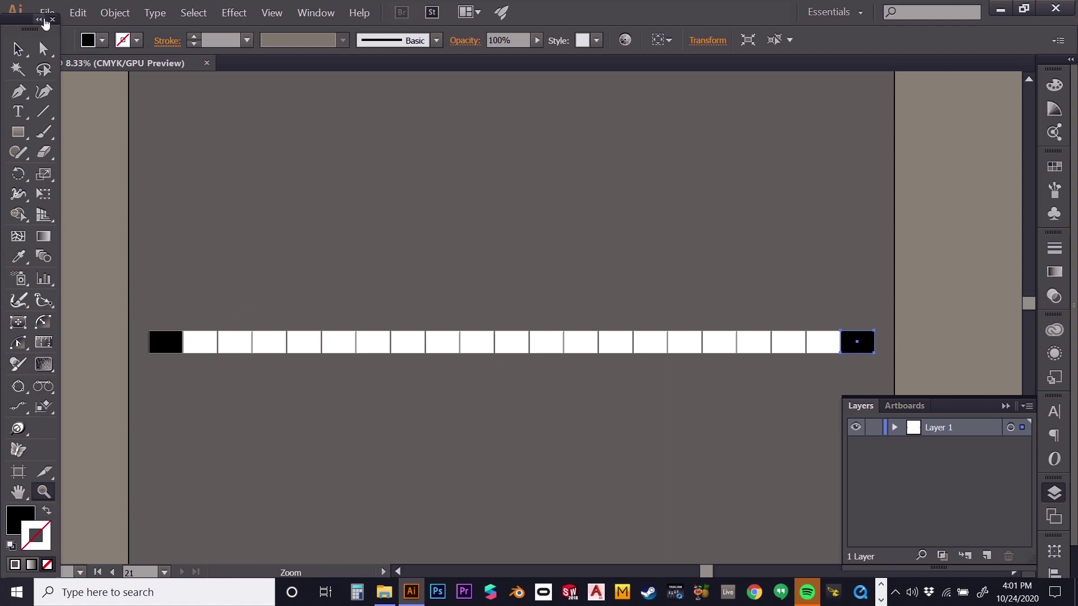
# Set Blend Options spacing to 19 Specified Steps, then select both black rectangles
pyautogui.click(109, 15)
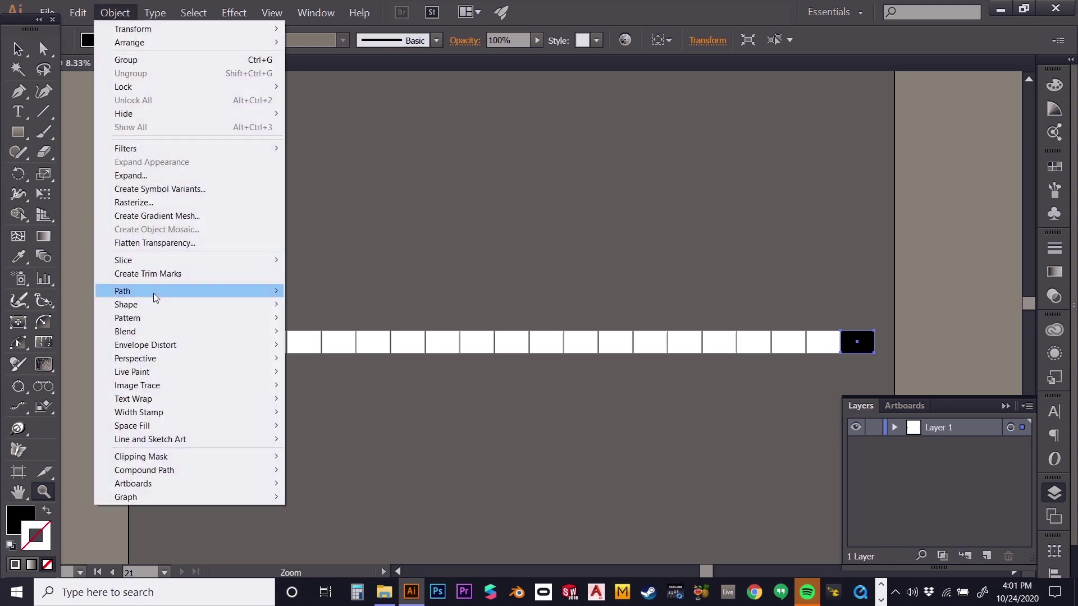
pyautogui.moveTo(159, 333)
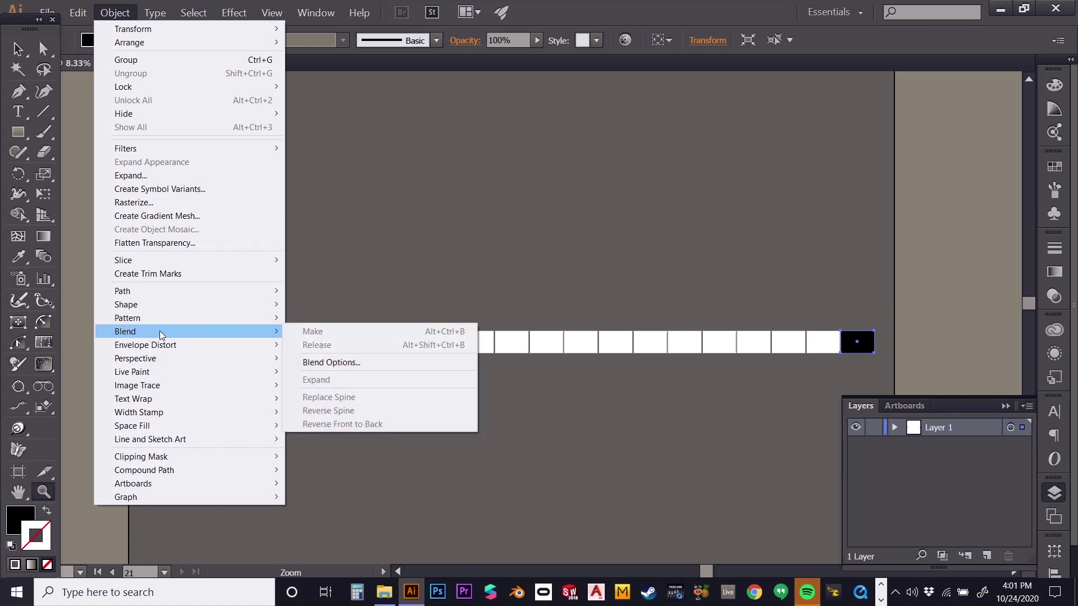
pyautogui.click(344, 365)
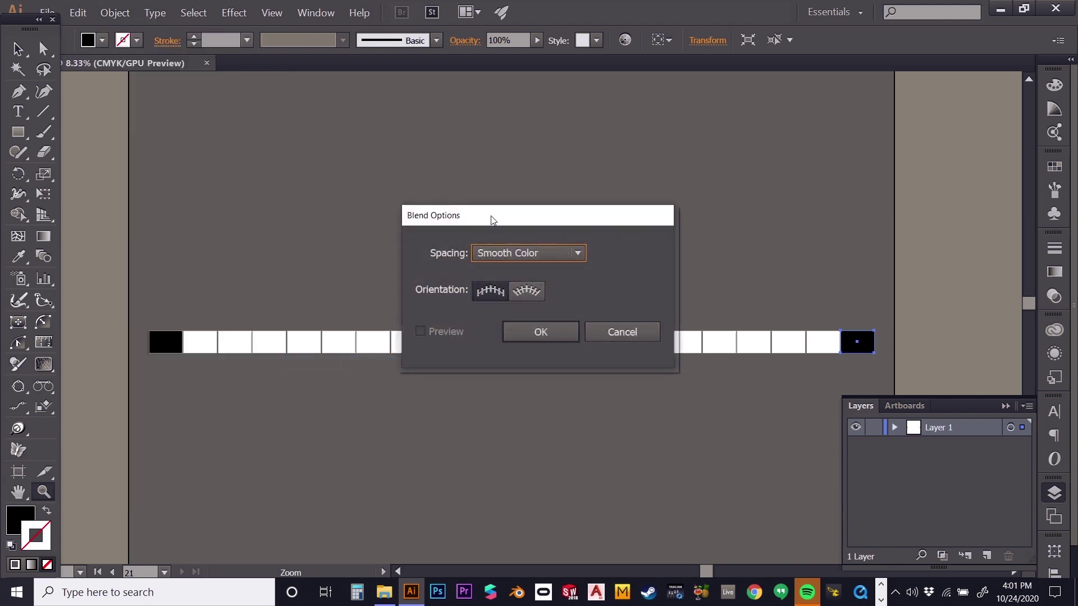
pyautogui.moveTo(498, 223); pyautogui.dragTo(505, 113)
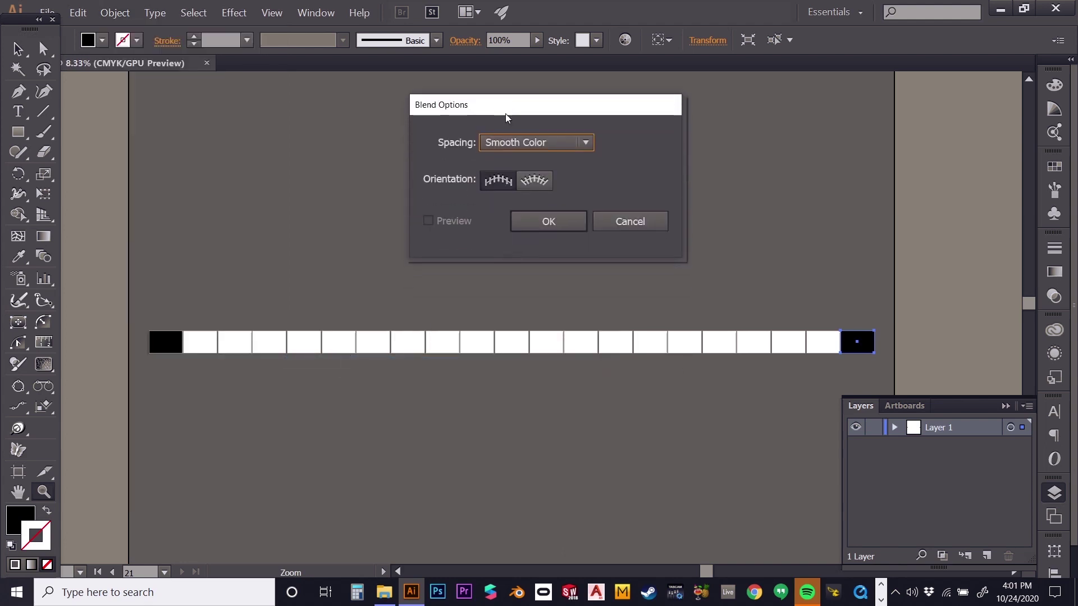
pyautogui.click(584, 146)
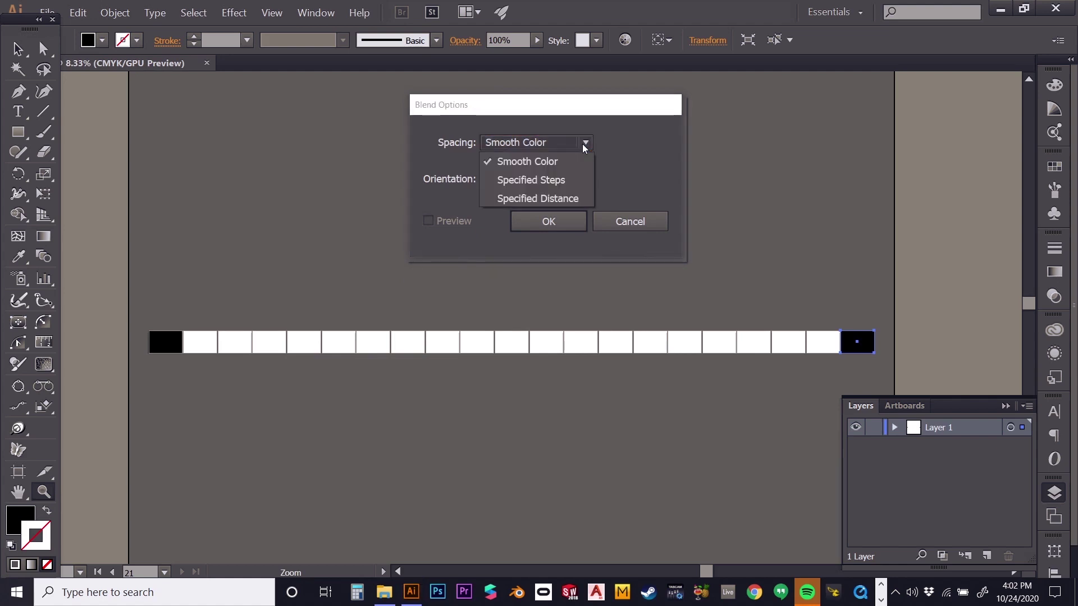
pyautogui.click(573, 181)
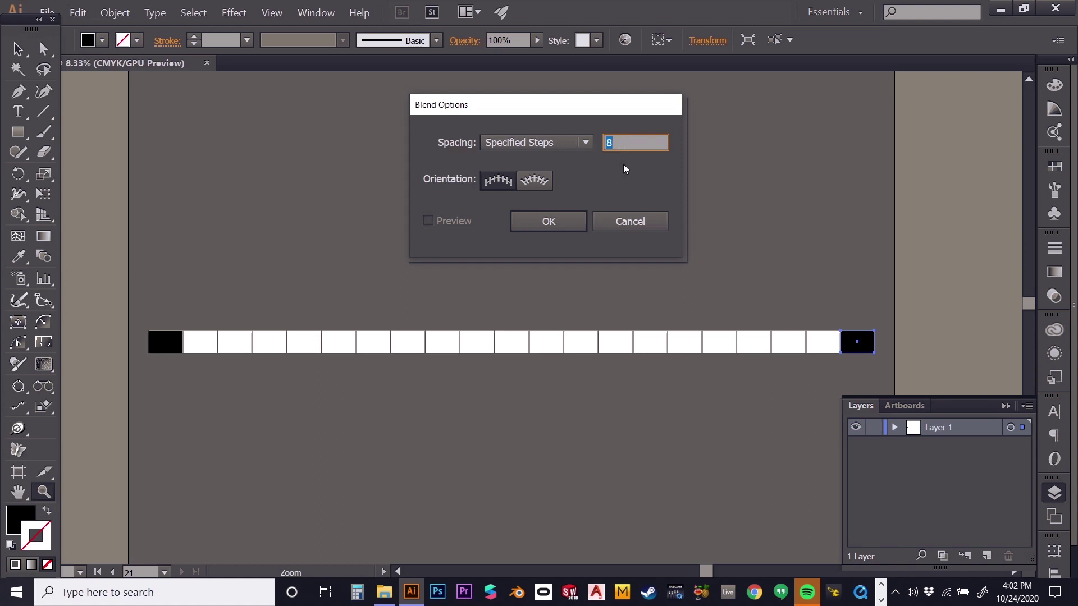
pyautogui.doubleClick(623, 142)
pyautogui.click(556, 222)
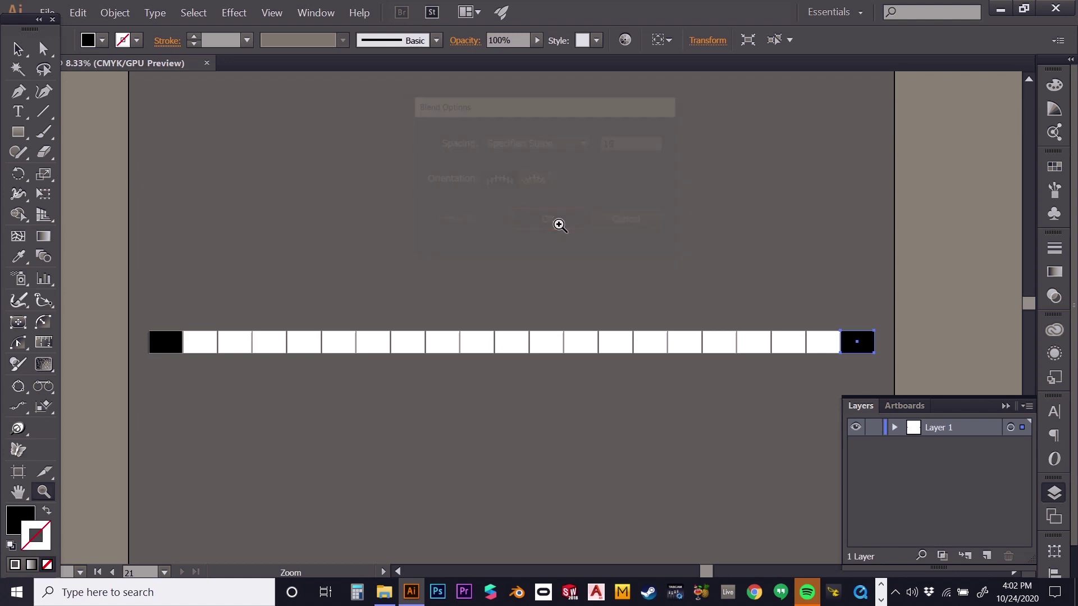
pyautogui.click(12, 48)
pyautogui.moveTo(138, 279); pyautogui.dragTo(883, 362)
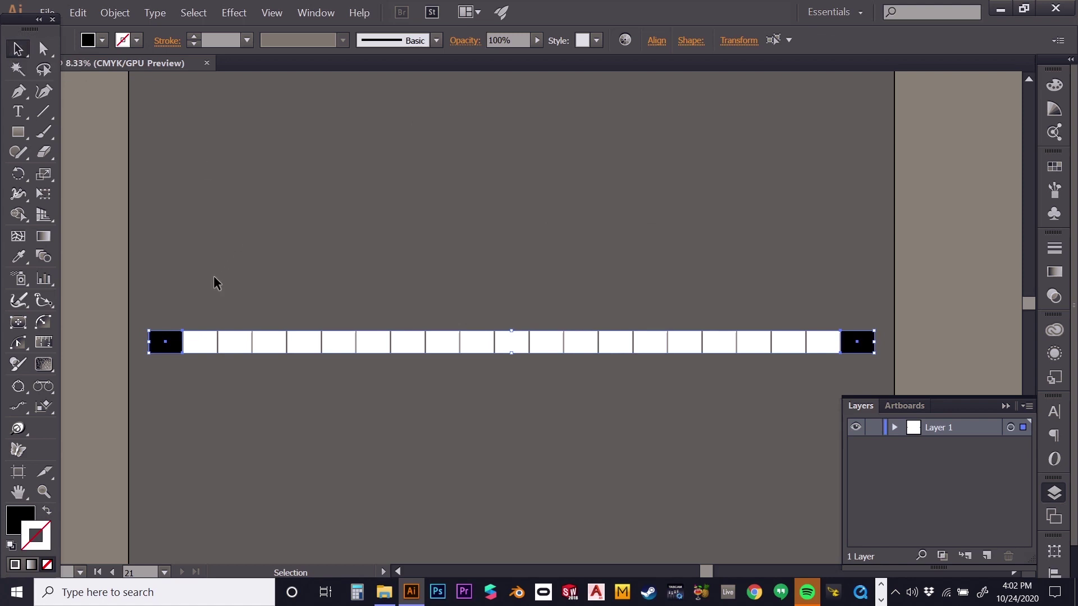
# Select both rectangles with Ctrl+A and make a blend between them with Object > Blend > Make
pyautogui.click(124, 257)
pyautogui.hotkey('ctrl', 'a')
pyautogui.click(115, 12)
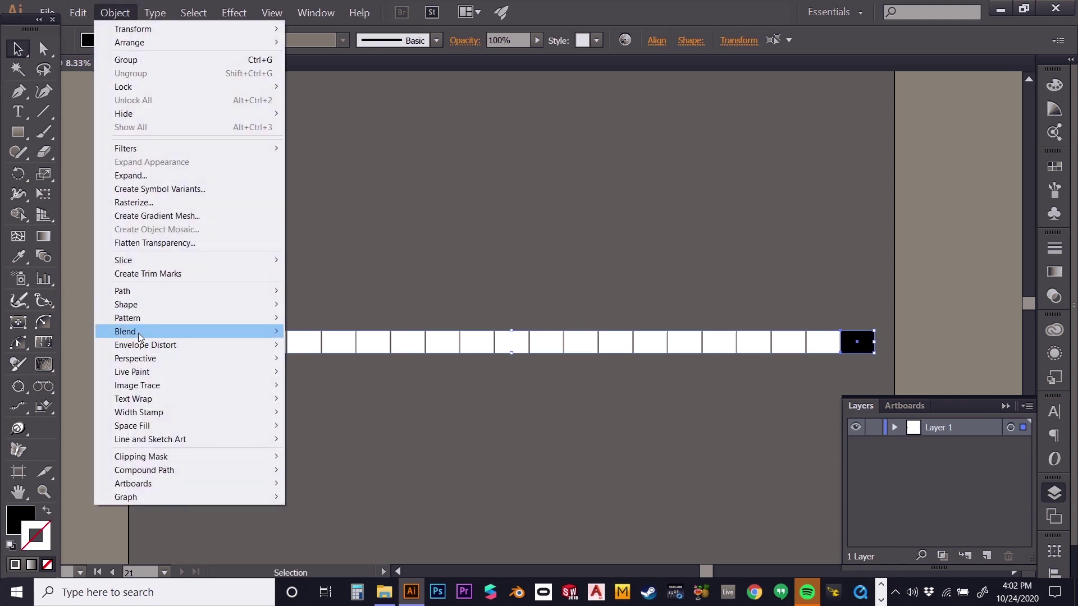
pyautogui.moveTo(234, 333)
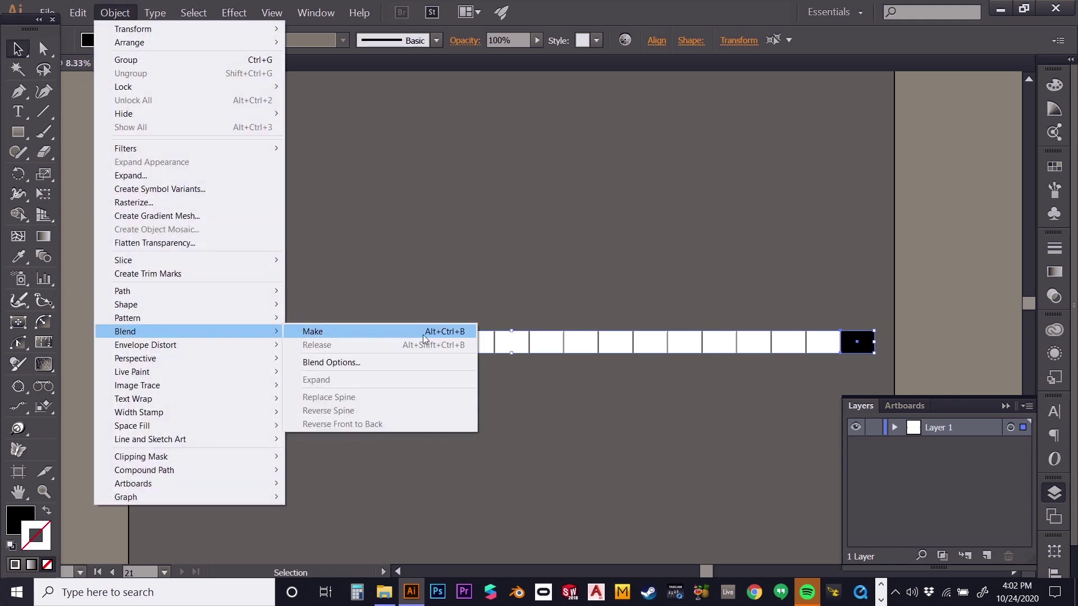
pyautogui.click(444, 336)
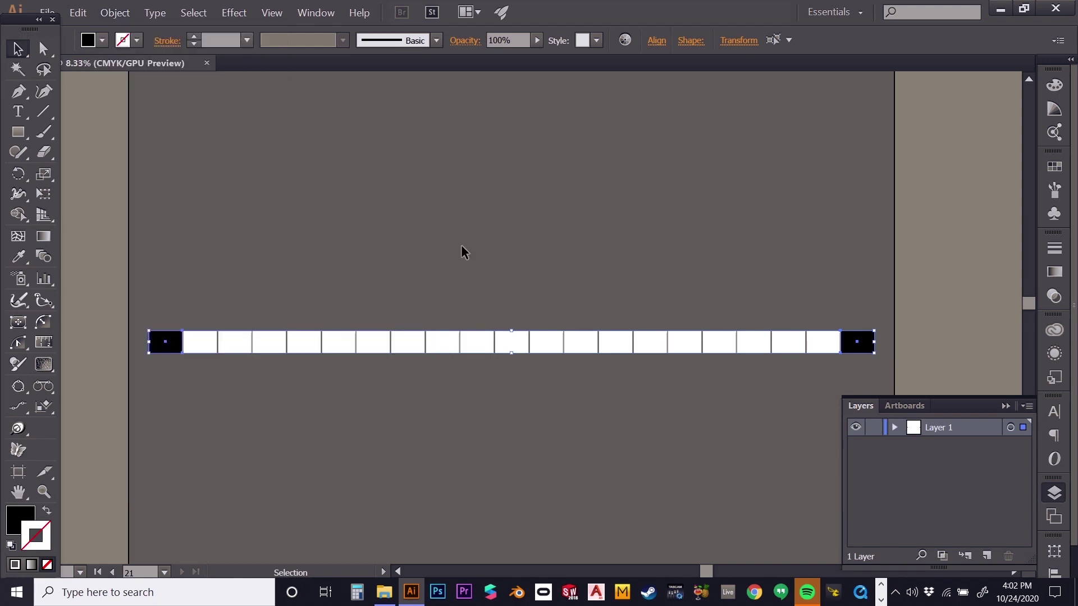
pyautogui.click(462, 248)
pyautogui.click(867, 359)
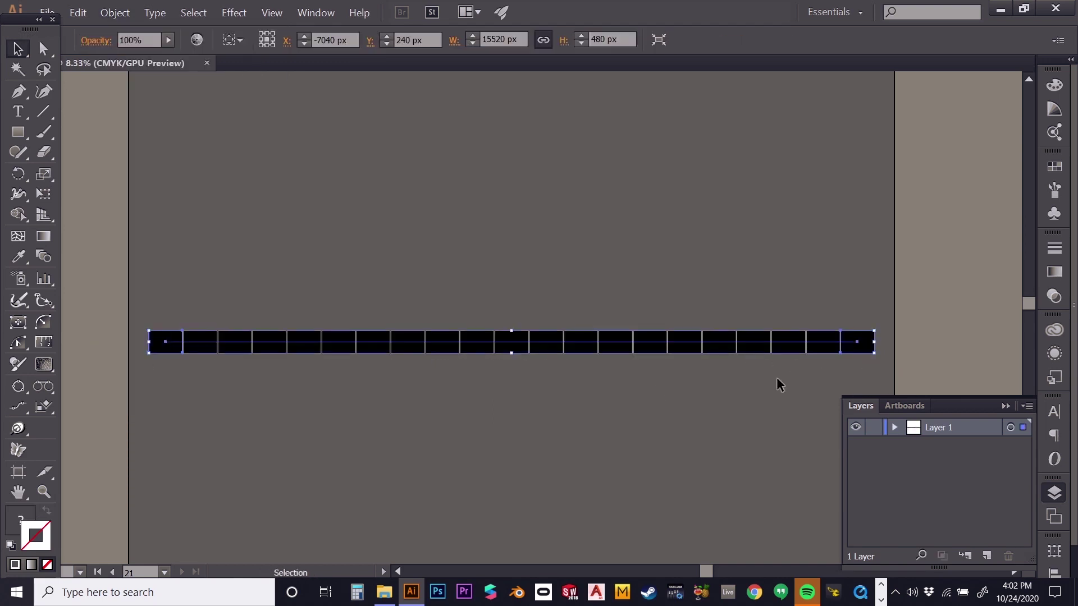
# Zoom in to inspect the blended black rectangles, then zoom back out to the whole row
pyautogui.click(44, 492)
pyautogui.click(314, 359)
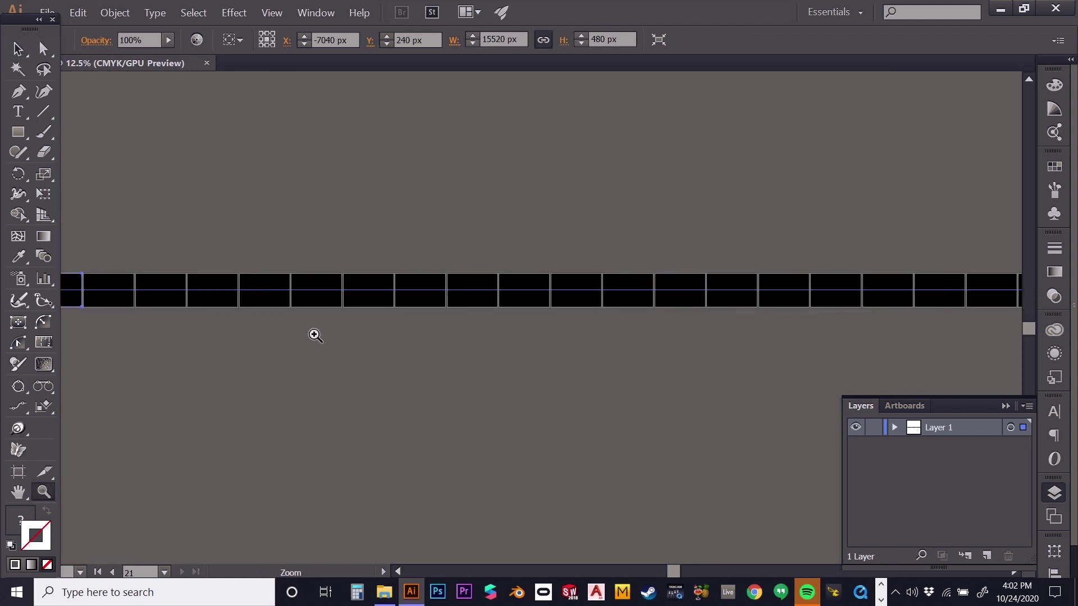
pyautogui.click(314, 336)
pyautogui.click(498, 309)
pyautogui.click(498, 299)
pyautogui.click(556, 335)
pyautogui.click(561, 334)
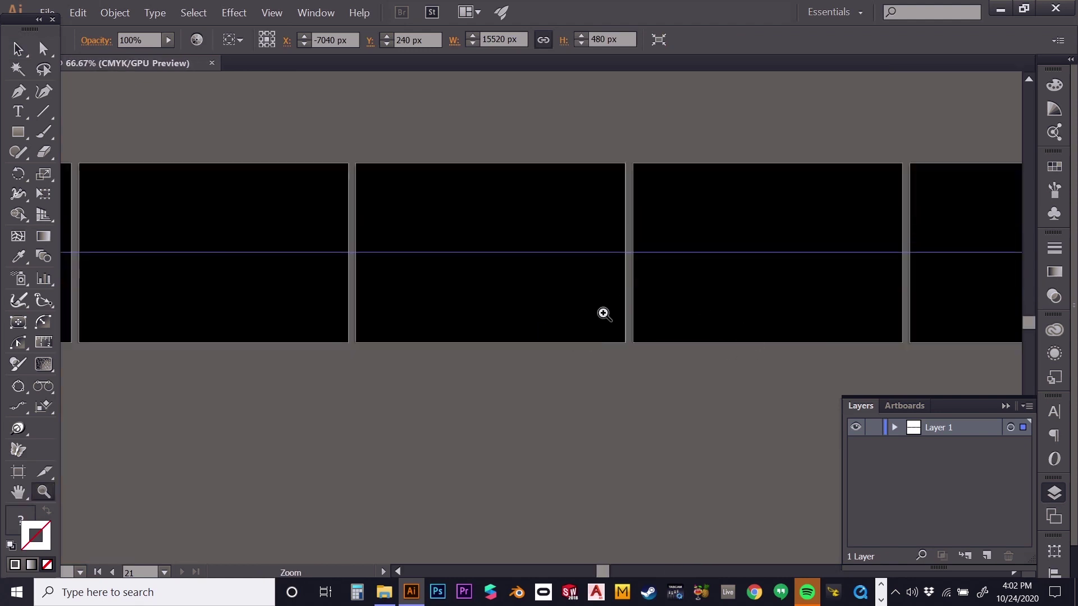
pyautogui.keyDown('alt'); pyautogui.click(584, 356); pyautogui.keyUp('alt')
pyautogui.keyDown('alt'); pyautogui.click(586, 356); pyautogui.keyUp('alt')
pyautogui.keyDown('alt'); pyautogui.click(583, 331); pyautogui.keyUp('alt')
pyautogui.keyDown('alt'); pyautogui.click(576, 292); pyautogui.keyUp('alt')
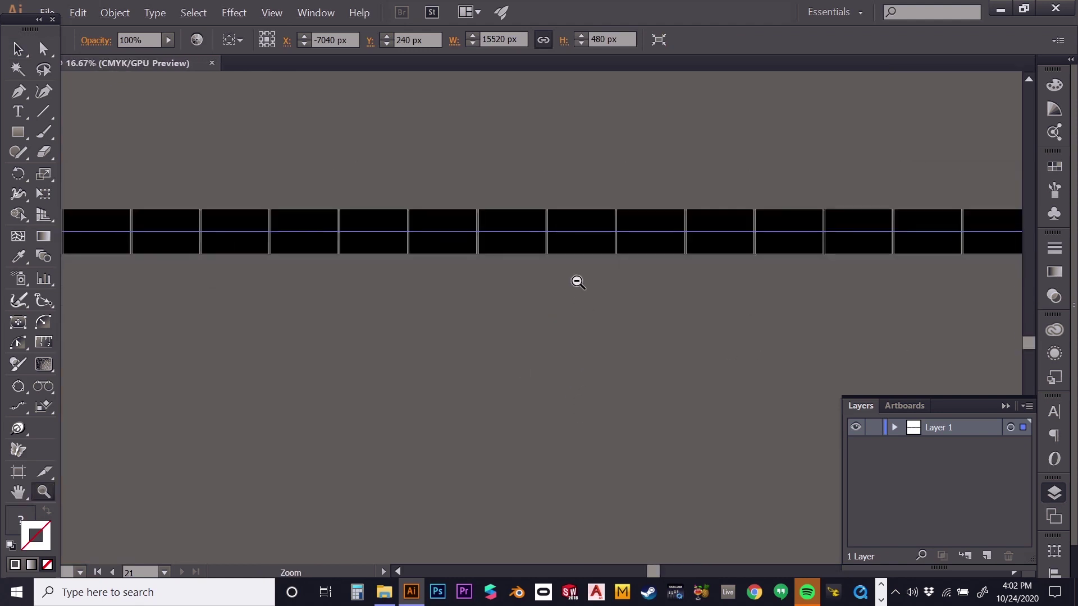
pyautogui.keyDown('alt'); pyautogui.click(575, 283); pyautogui.keyUp('alt')
pyautogui.keyDown('alt'); pyautogui.click(574, 291); pyautogui.keyUp('alt')
# Select the blended row and test-move it off and back onto the artboards
pyautogui.press('alt')
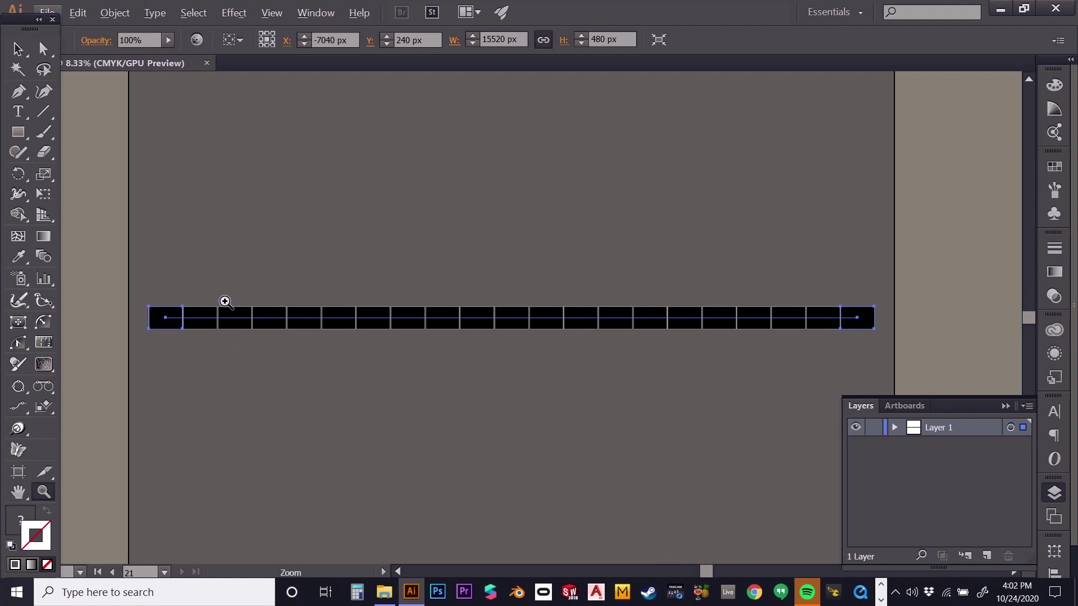
pyautogui.click(18, 52)
pyautogui.moveTo(212, 325); pyautogui.dragTo(206, 283)
pyautogui.moveTo(446, 285)
pyautogui.mouseDown()
pyautogui.moveTo(442, 254)
pyautogui.moveTo(459, 226)
pyautogui.moveTo(446, 318)
pyautogui.moveTo(444, 254)
pyautogui.moveTo(500, 241)
pyautogui.moveTo(447, 278)
pyautogui.moveTo(518, 281)
pyautogui.moveTo(447, 305)
pyautogui.moveTo(440, 280)
pyautogui.mouseUp()
# Expand the blend into shapes and test-move the resulting black strip, undoing each move
pyautogui.hotkey('ctrl', 'z')
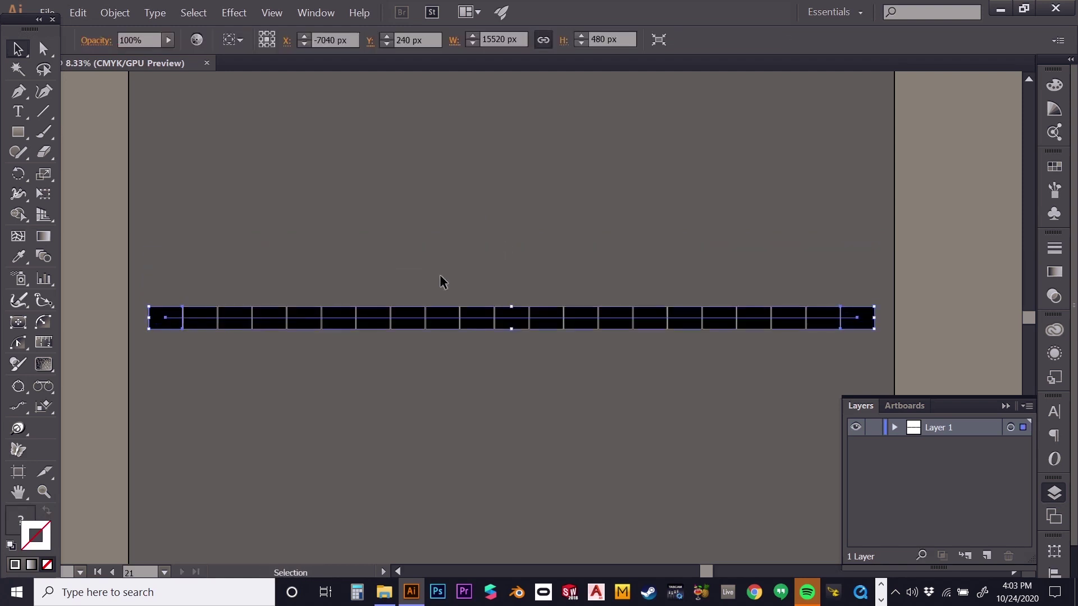
pyautogui.click(105, 13)
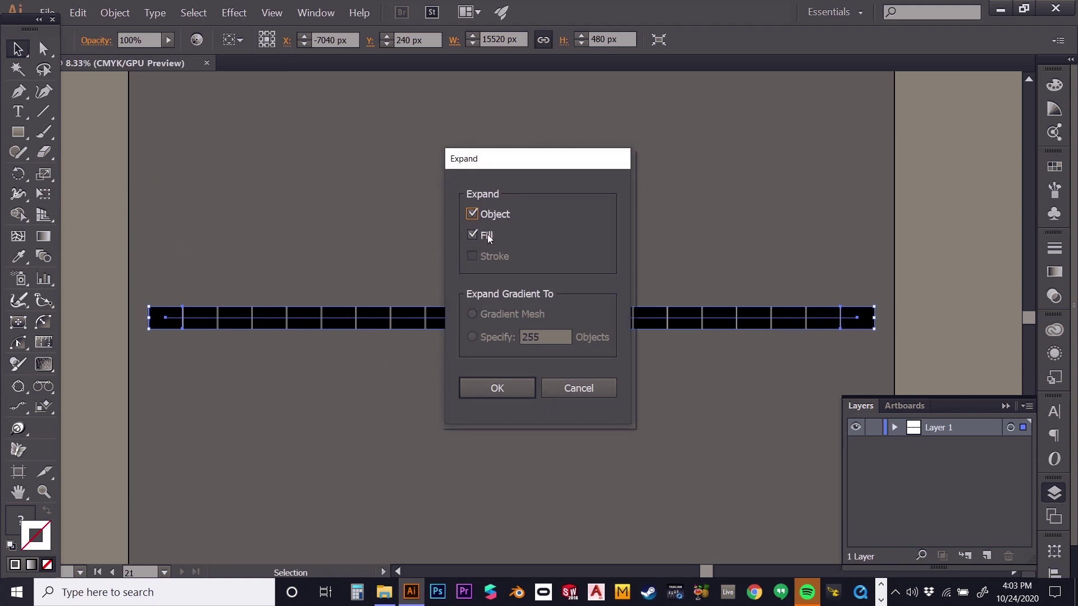
pyautogui.click(499, 389)
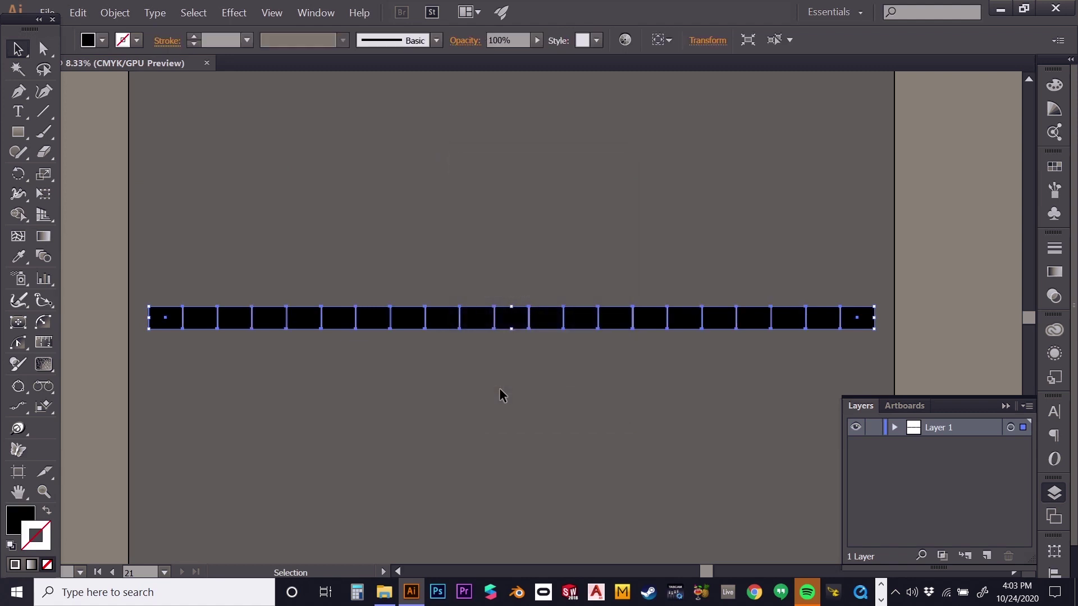
pyautogui.click(199, 250)
pyautogui.moveTo(181, 317); pyautogui.dragTo(180, 294)
pyautogui.hotkey('ctrl', 'z')
pyautogui.moveTo(396, 318); pyautogui.dragTo(397, 294)
pyautogui.hotkey('ctrl', 'z')
# Ungroup the strip and confirm individual rectangles move separately, undoing each test
pyautogui.rightClick(400, 319)
pyautogui.click(443, 385)
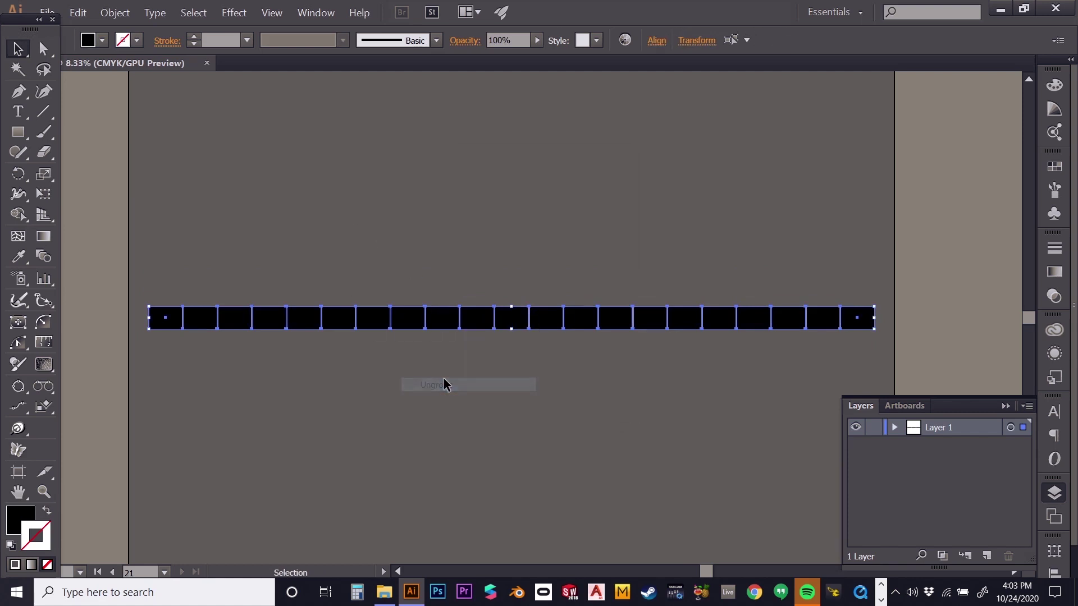
pyautogui.click(449, 294)
pyautogui.moveTo(444, 317); pyautogui.dragTo(449, 253)
pyautogui.hotkey('ctrl', 'z')
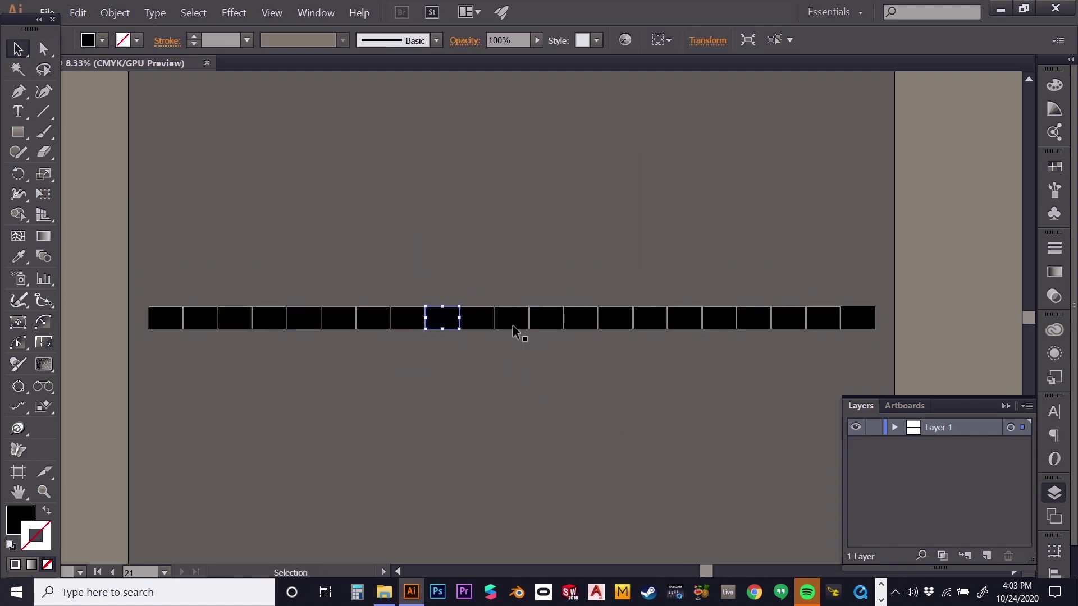
pyautogui.moveTo(513, 325); pyautogui.dragTo(529, 231)
pyautogui.hotkey('ctrl', 'z')
pyautogui.moveTo(590, 320); pyautogui.dragTo(603, 235)
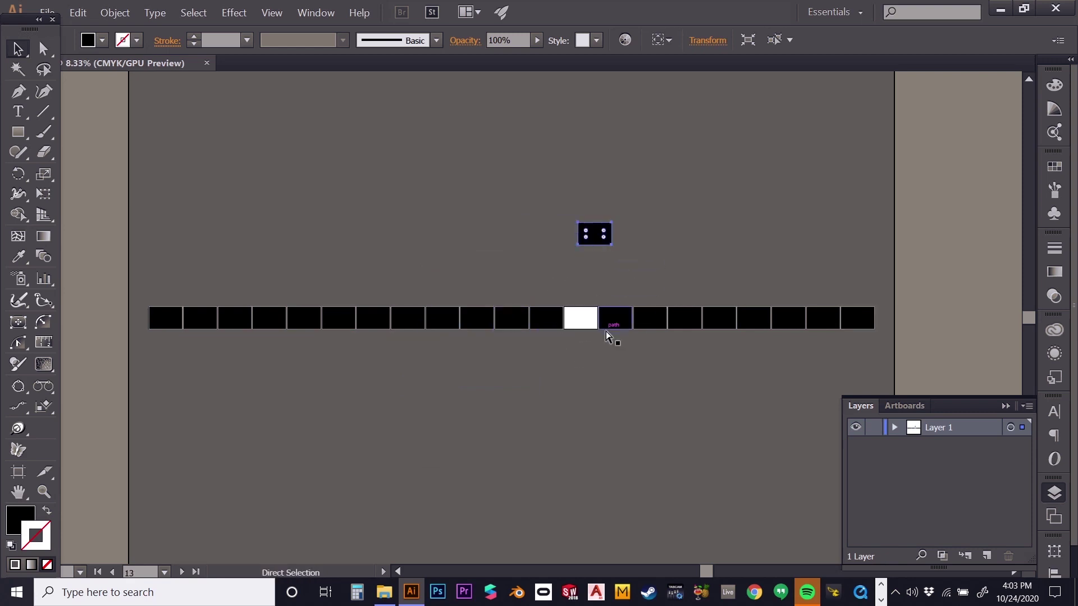
pyautogui.hotkey('ctrl', 'z')
pyautogui.moveTo(645, 319); pyautogui.dragTo(655, 249)
pyautogui.hotkey('ctrl', 'z')
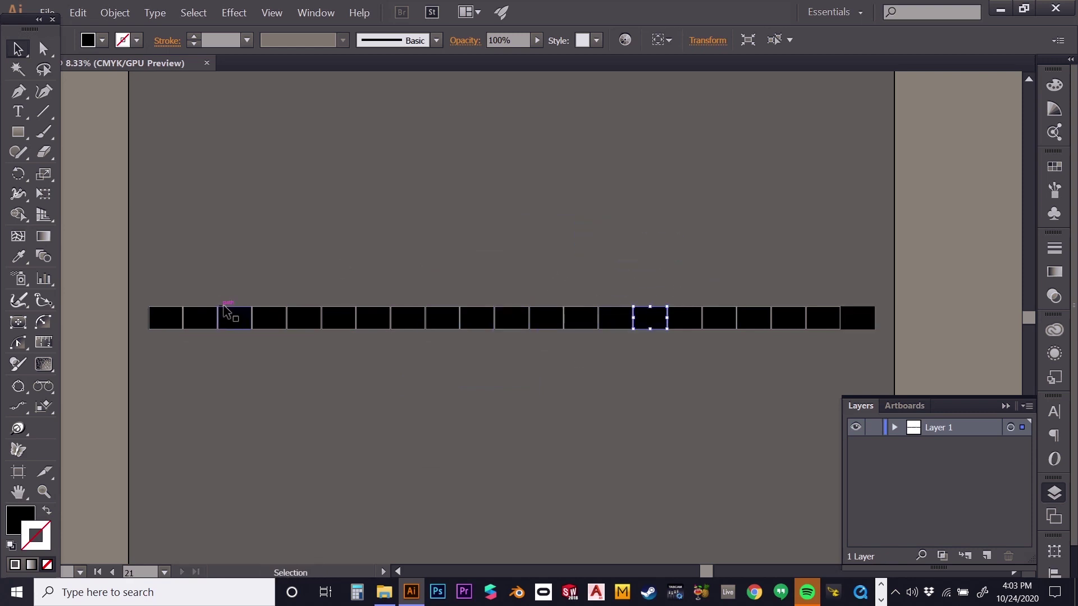
pyautogui.moveTo(207, 318); pyautogui.dragTo(253, 231)
pyautogui.hotkey('ctrl', 'z')
# Lock Layer 1 holding the 21 black rectangles and add an empty Layer 2 on top
pyautogui.click(275, 336)
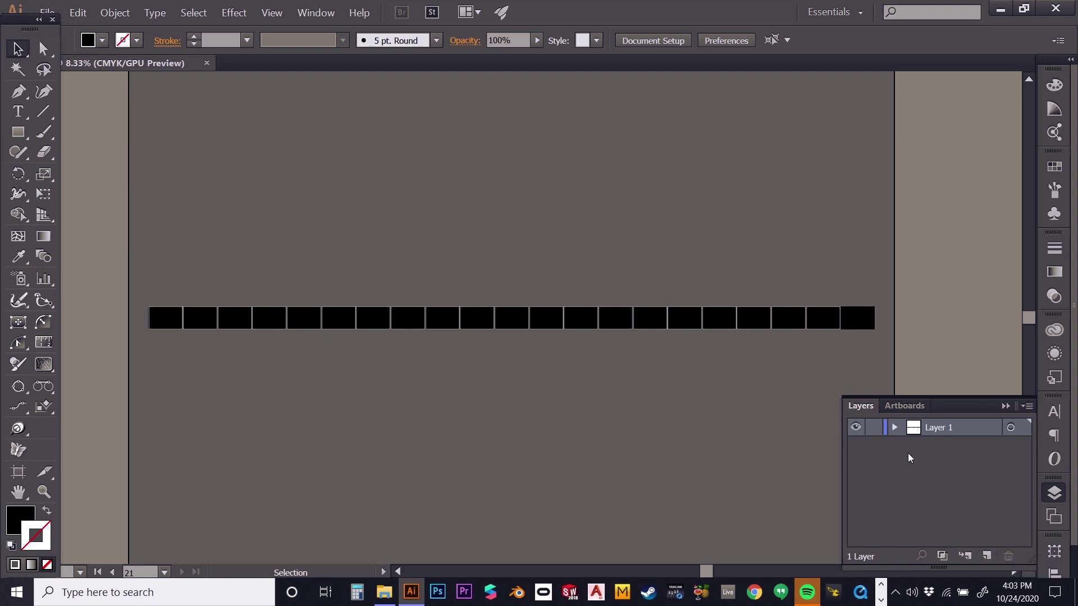
pyautogui.click(874, 429)
pyautogui.click(987, 557)
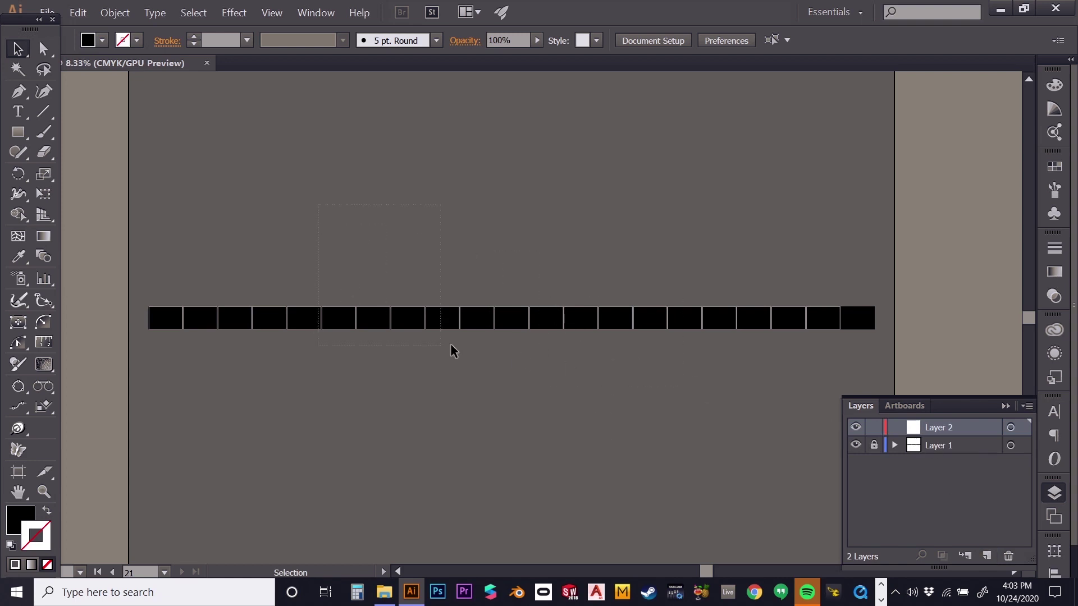
pyautogui.click(338, 319)
pyautogui.click(43, 495)
# Zoom in on the first black artboard and draw a tall rectangle there with the Rectangle Tool
pyautogui.click(253, 337)
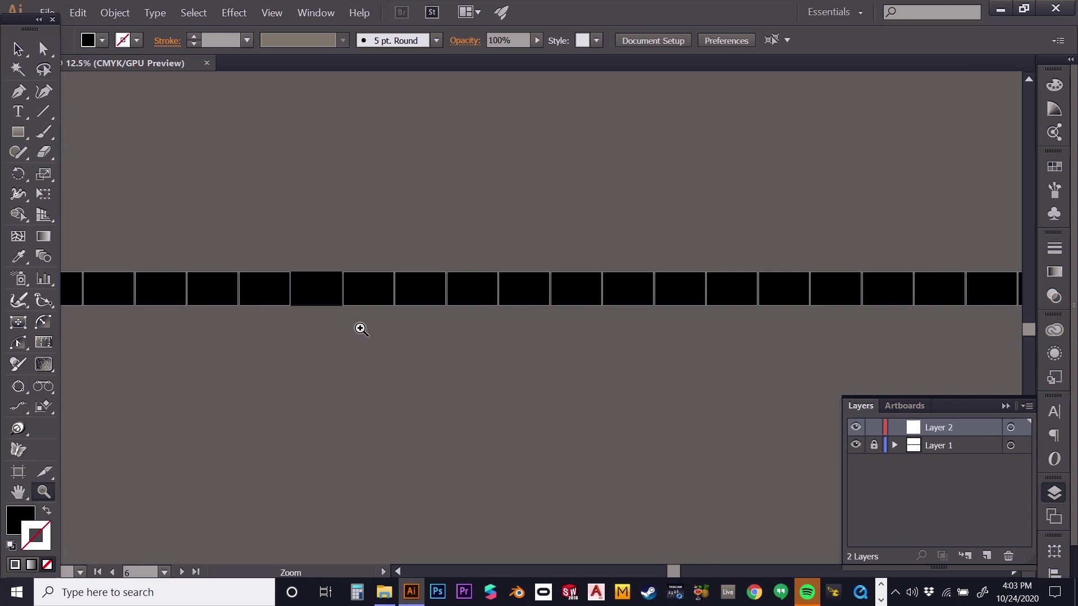
pyautogui.keyDown('alt'); pyautogui.click(404, 332); pyautogui.keyUp('alt')
pyautogui.click(324, 284)
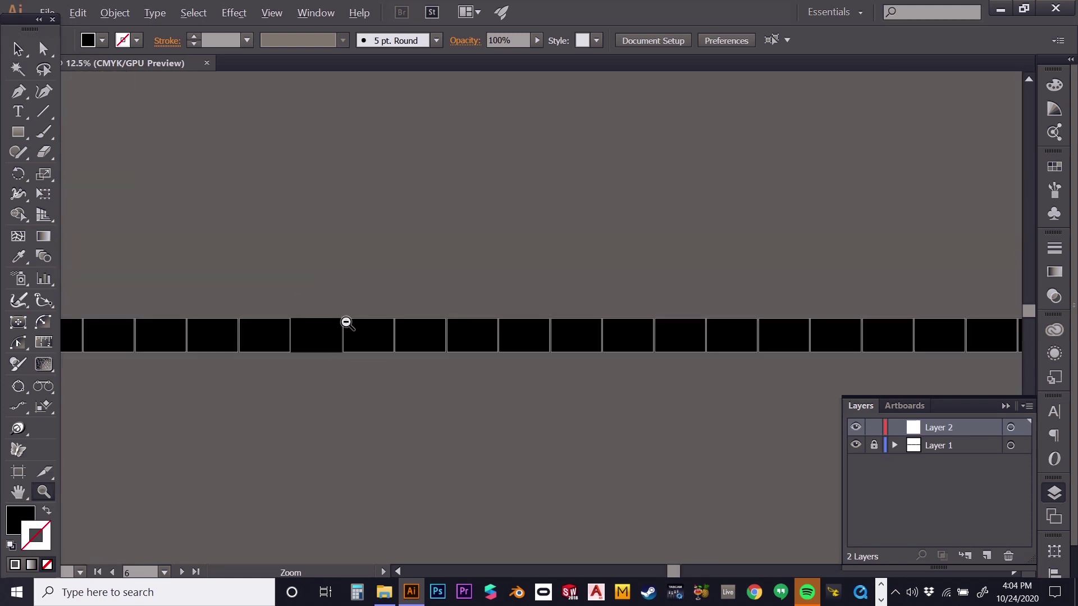
pyautogui.click(364, 352)
pyautogui.keyDown('alt'); pyautogui.click(465, 308); pyautogui.keyUp('alt')
pyautogui.keyDown('alt'); pyautogui.click(450, 317); pyautogui.keyUp('alt')
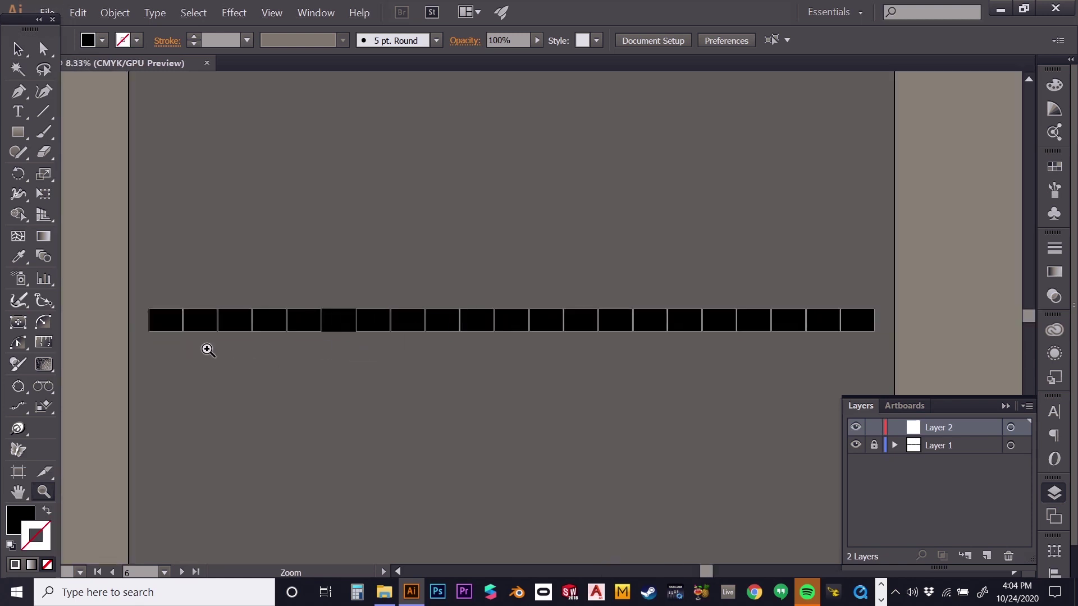
pyautogui.click(196, 337)
pyautogui.click(123, 269)
pyautogui.click(169, 331)
pyautogui.press('space')
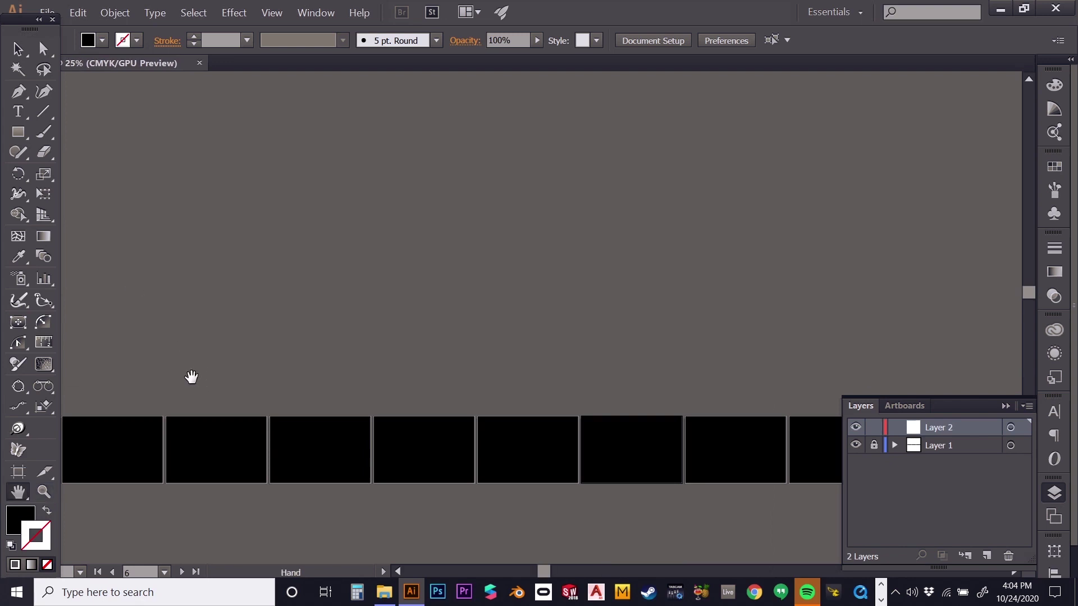
pyautogui.moveTo(192, 377); pyautogui.dragTo(315, 323)
pyautogui.click(461, 338)
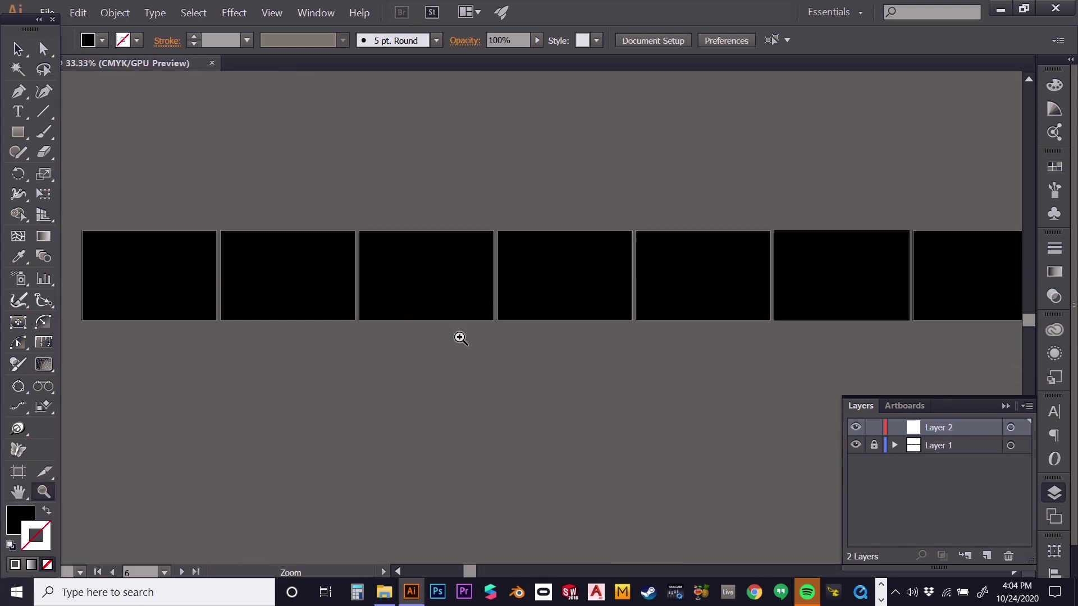
pyautogui.click(271, 272)
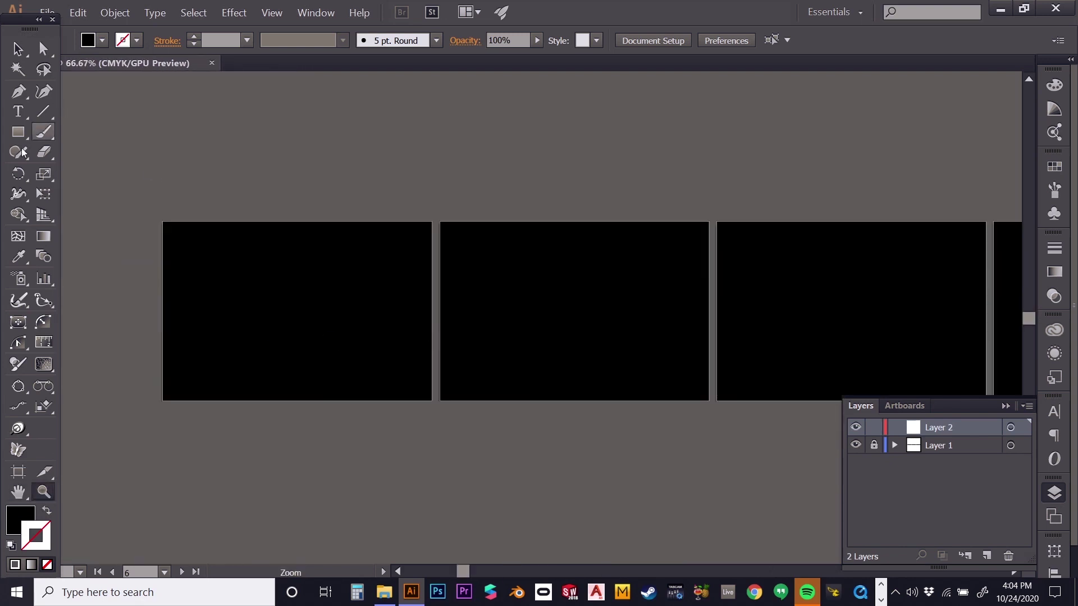
pyautogui.click(18, 132)
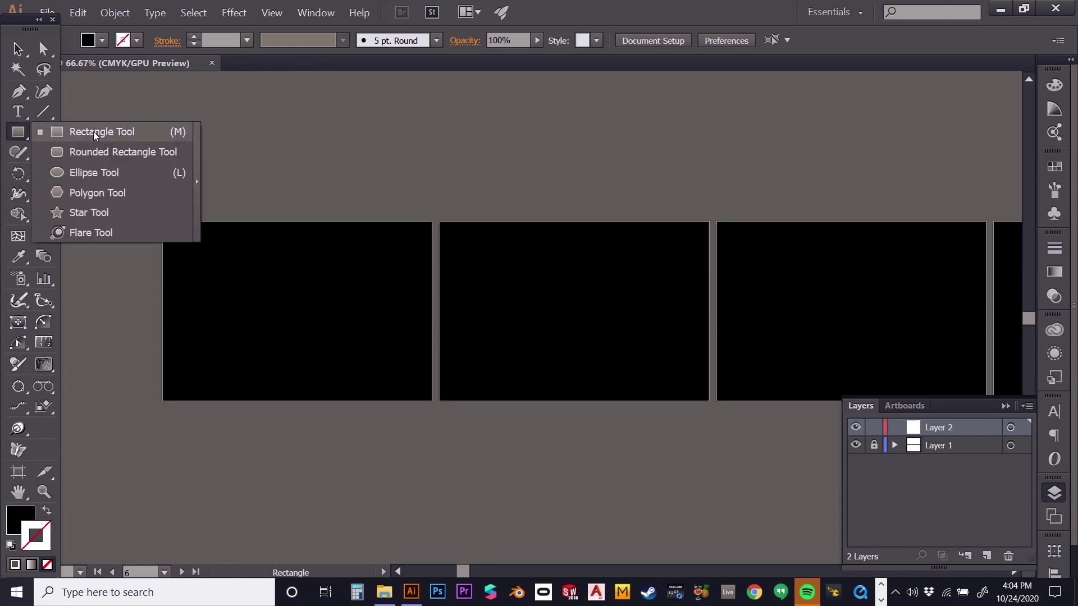
pyautogui.click(90, 135)
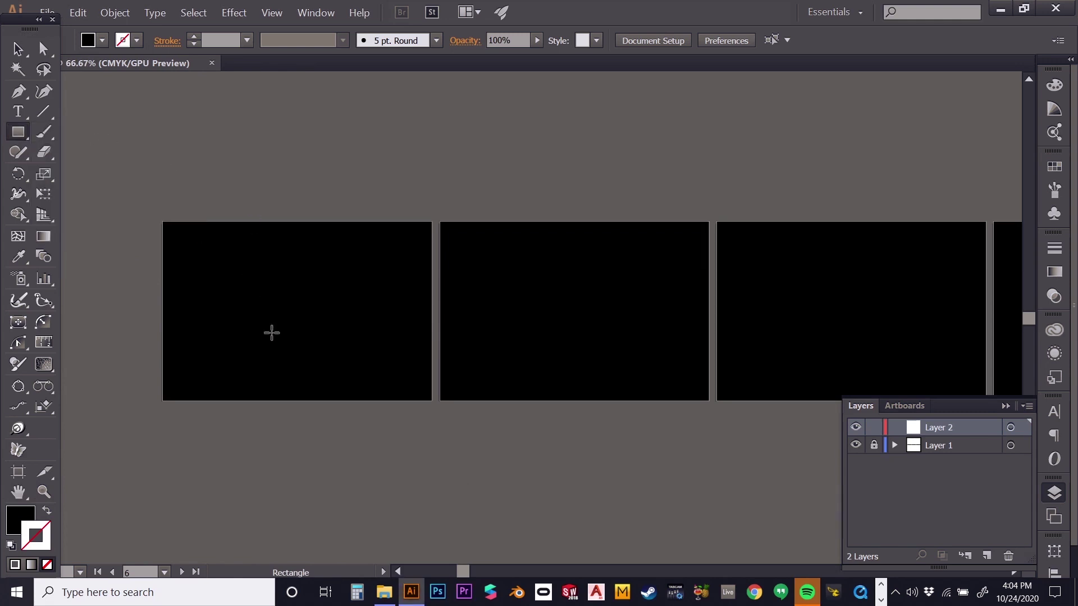
pyautogui.moveTo(280, 296); pyautogui.dragTo(321, 443)
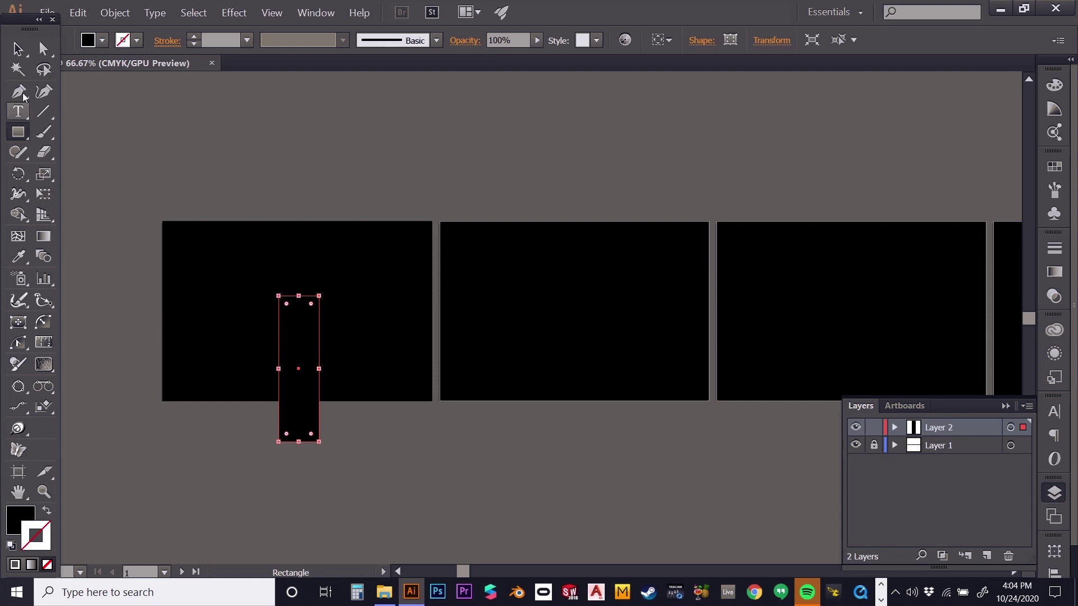
pyautogui.click(18, 49)
pyautogui.moveTo(298, 373)
pyautogui.mouseDown()
pyautogui.moveTo(376, 462)
pyautogui.moveTo(356, 491)
pyautogui.moveTo(359, 422)
pyautogui.mouseUp()
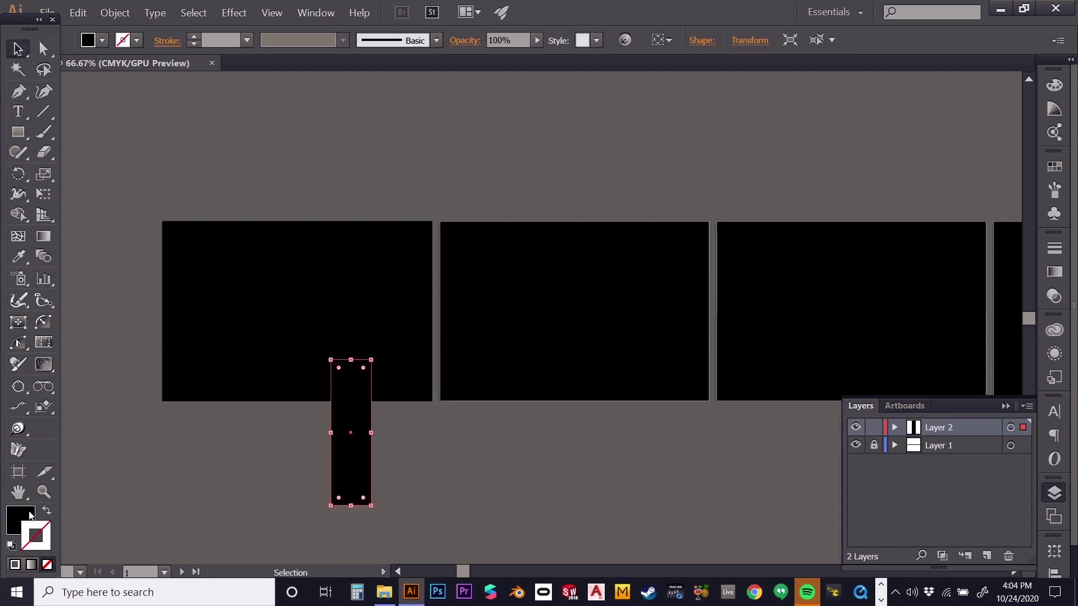
# Give the rectangle a pure white fill and move it fully onto the first artboard
pyautogui.doubleClick(21, 520)
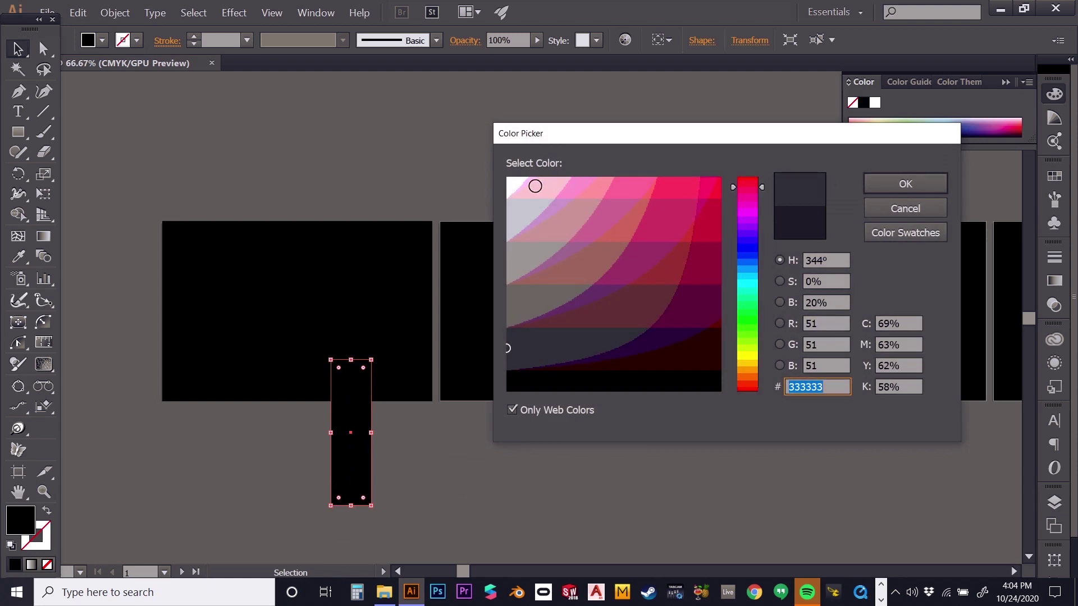
pyautogui.moveTo(535, 185); pyautogui.dragTo(510, 179)
pyautogui.click(905, 184)
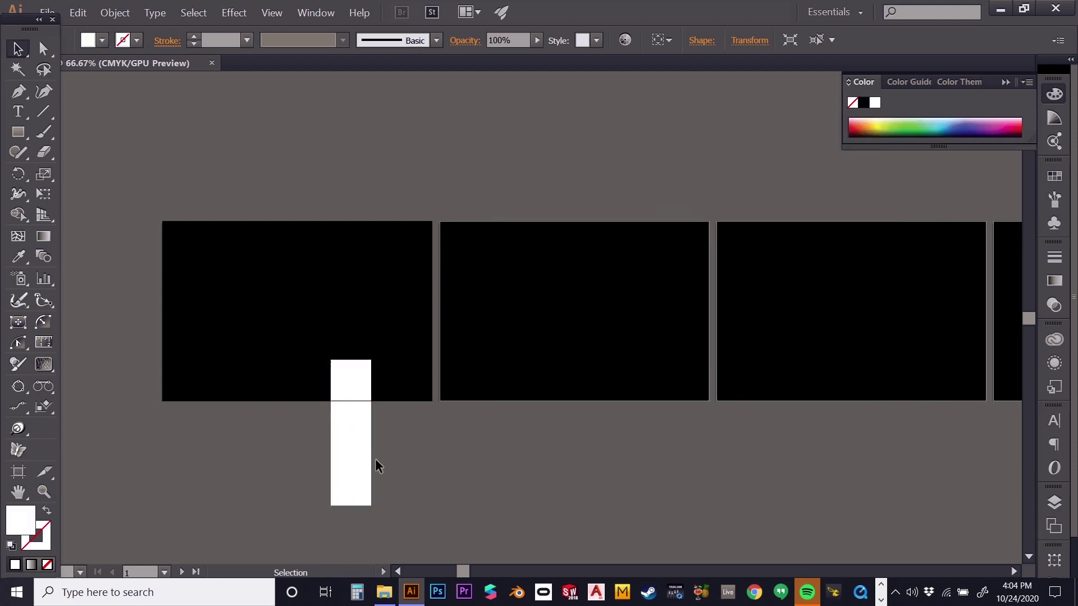
pyautogui.moveTo(365, 466); pyautogui.dragTo(313, 342)
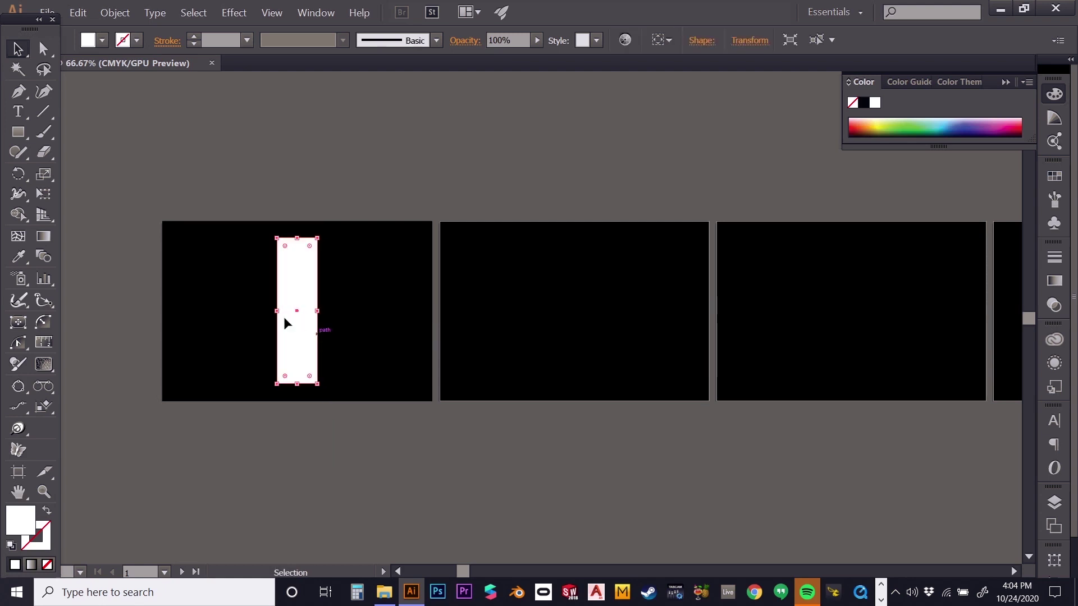
pyautogui.click(277, 183)
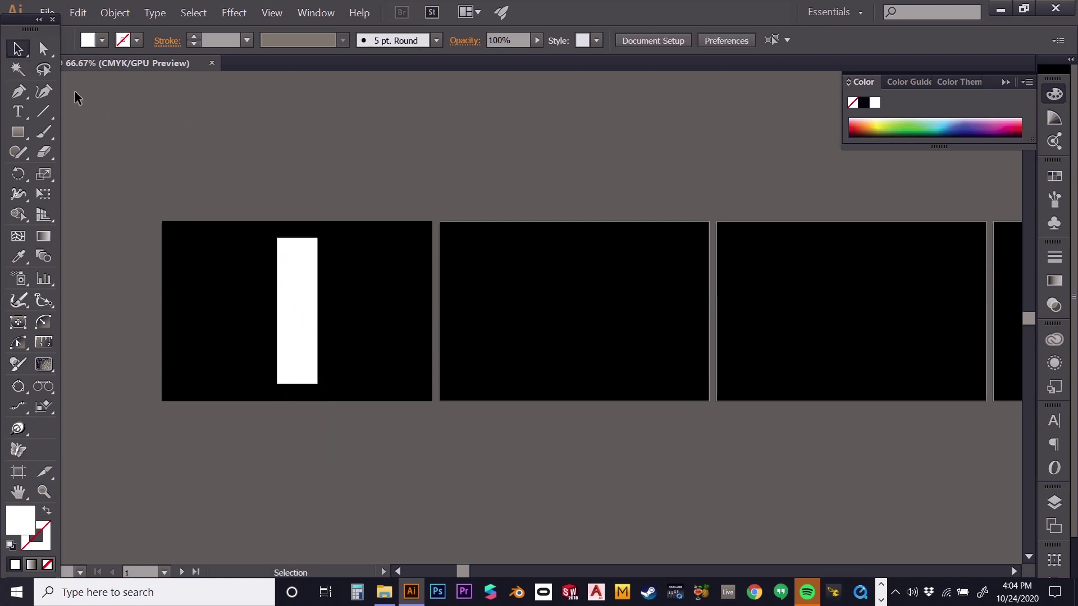
# Slant the rectangle into a parallelogram by sliding its top anchor points left
pyautogui.click(43, 50)
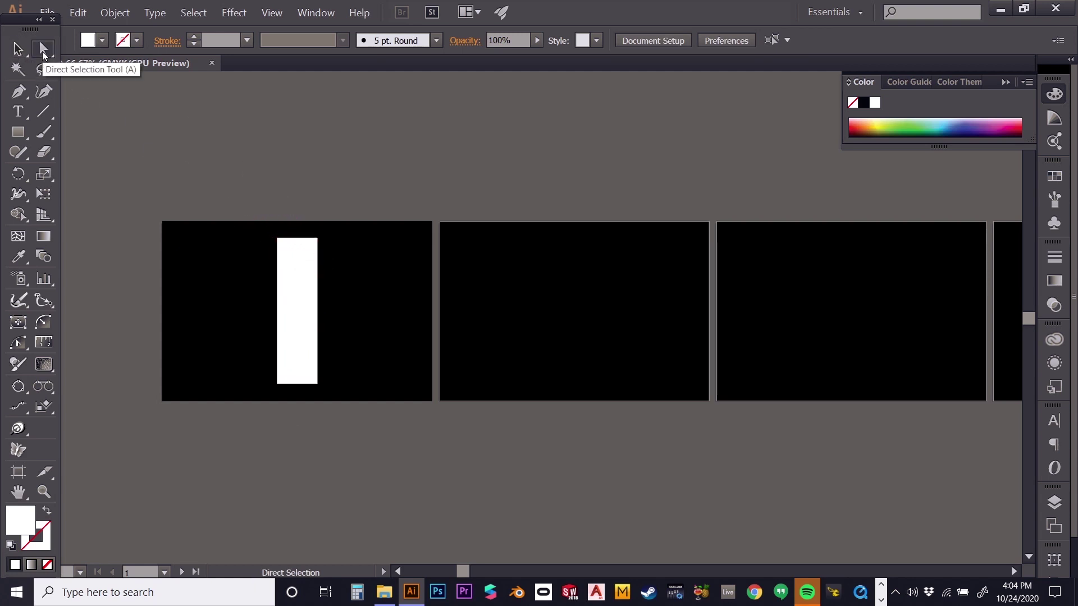
pyautogui.click(300, 238)
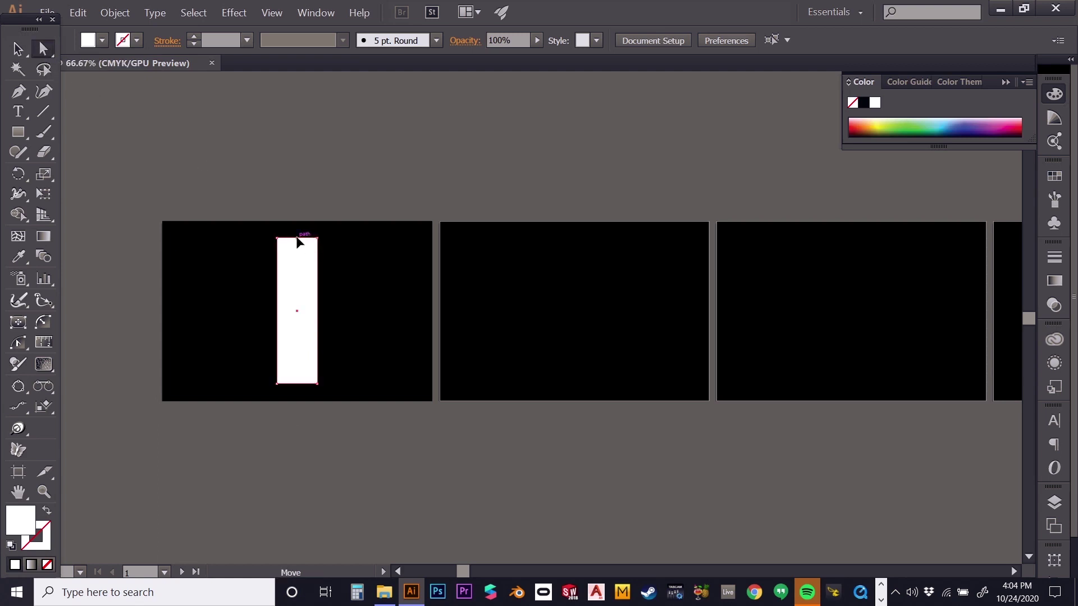
pyautogui.moveTo(298, 241); pyautogui.dragTo(218, 238)
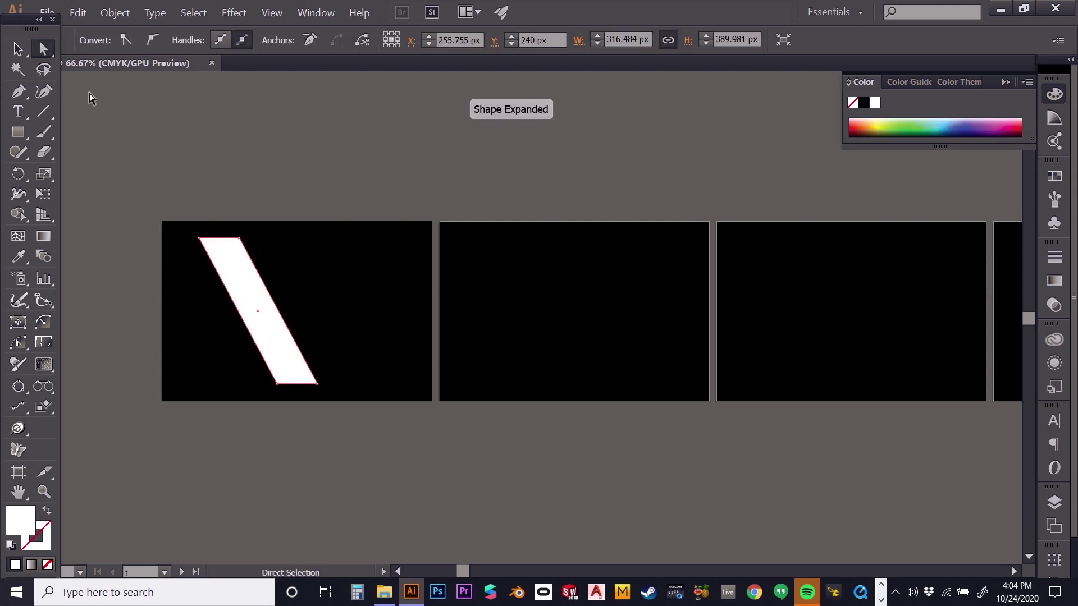
# Shift the parallelogram right on the first artboard, about 115.7 px
pyautogui.press('v')
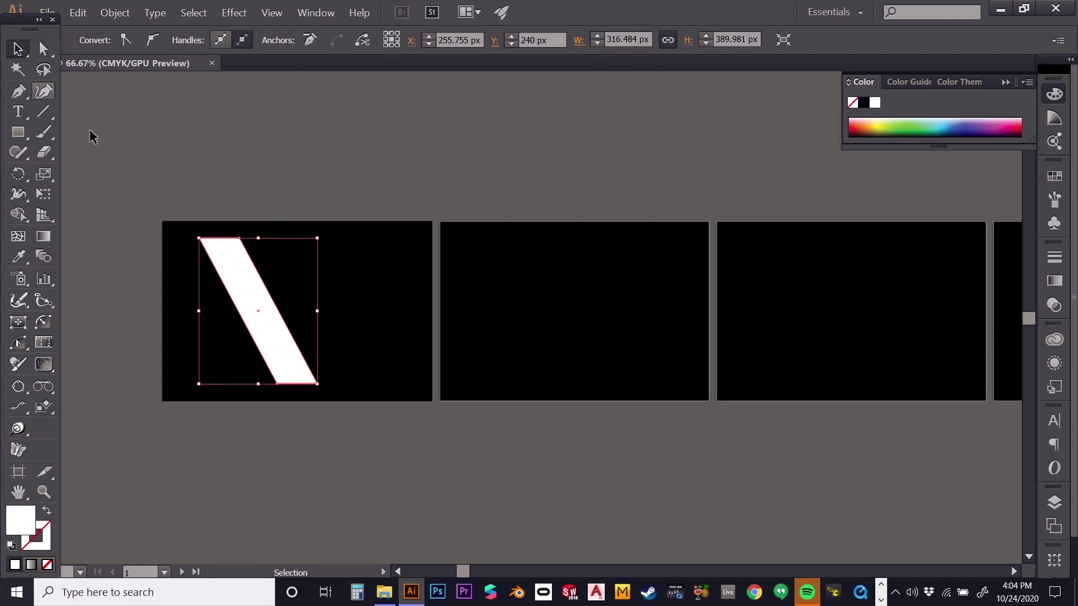
pyautogui.click(342, 159)
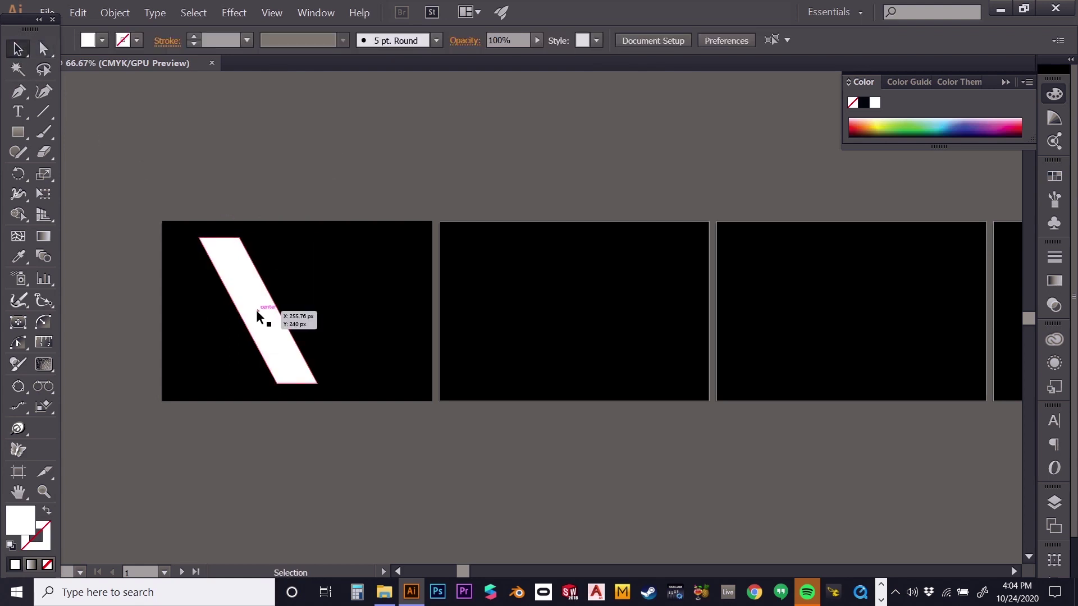
pyautogui.moveTo(257, 316); pyautogui.dragTo(301, 316)
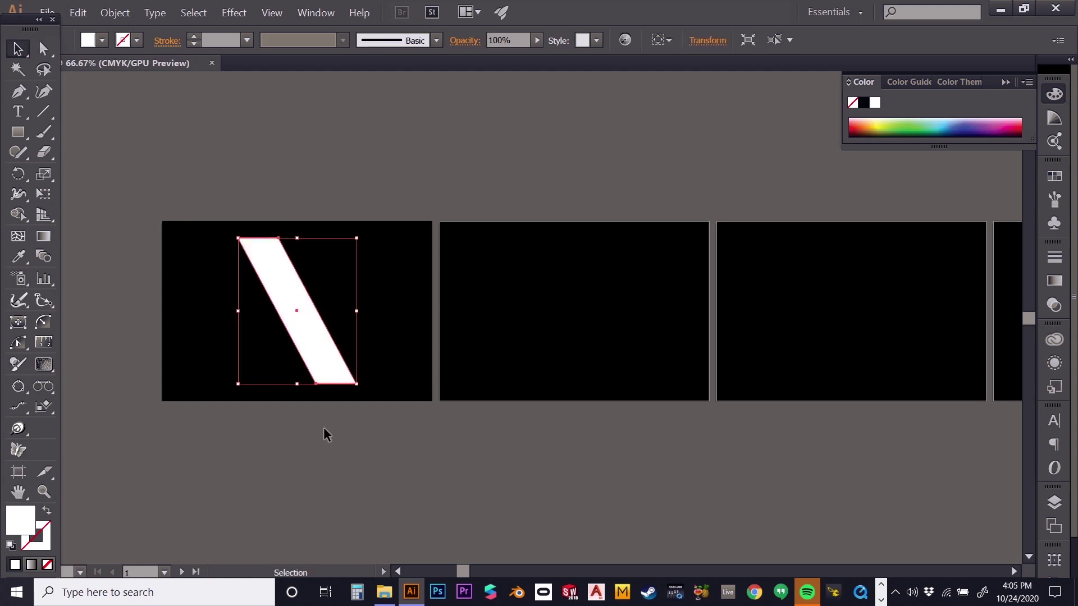
pyautogui.click(331, 460)
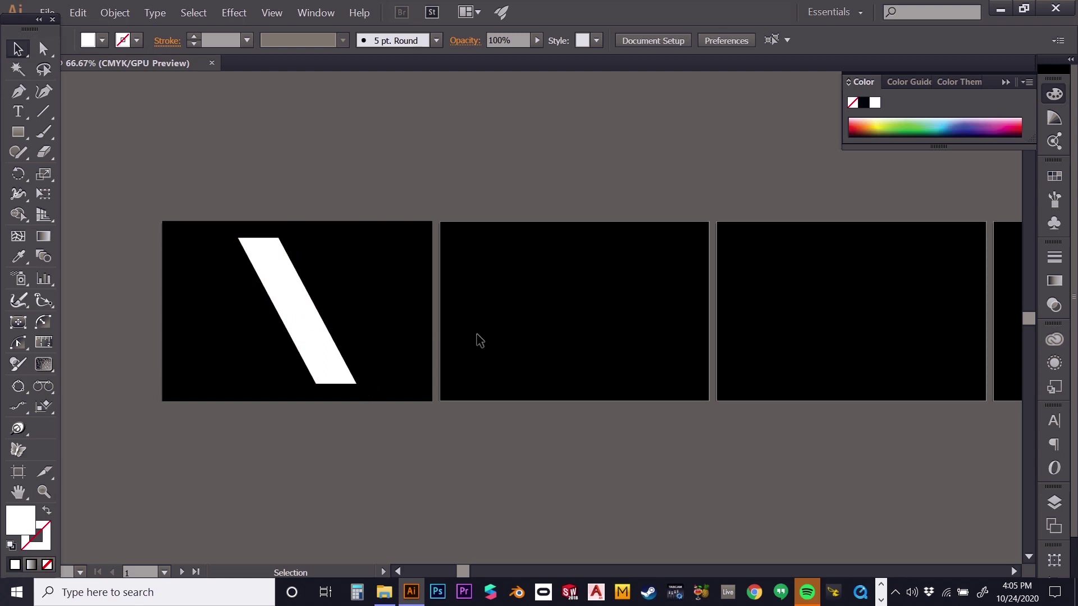
# Draw a tall ellipse (about 108.955 × 389.981 px), as high as the parallelogram, and place it on artboard 2
pyautogui.click(18, 132)
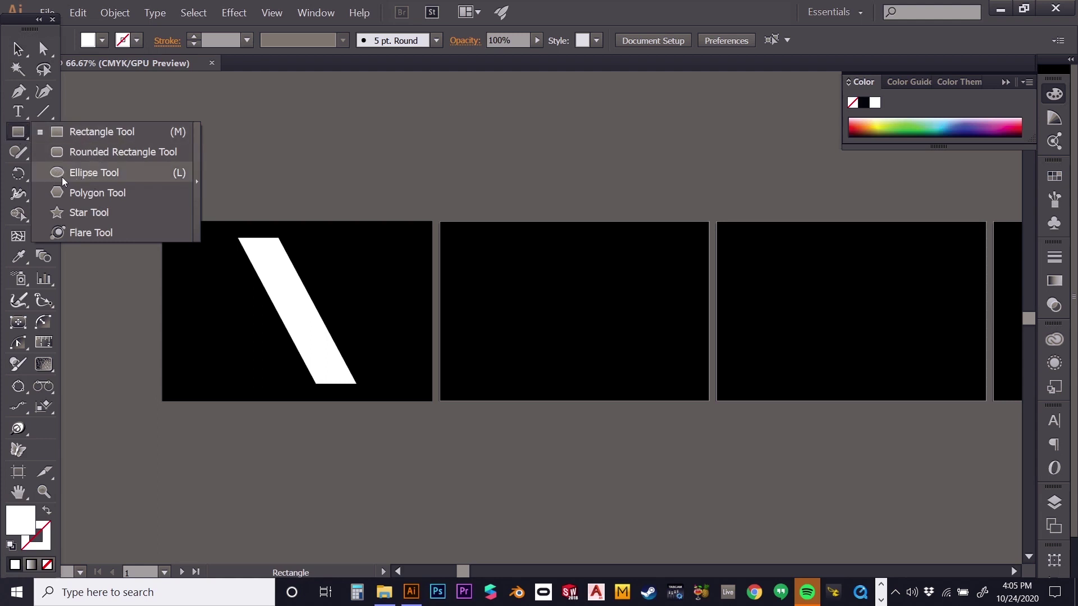
pyautogui.click(96, 173)
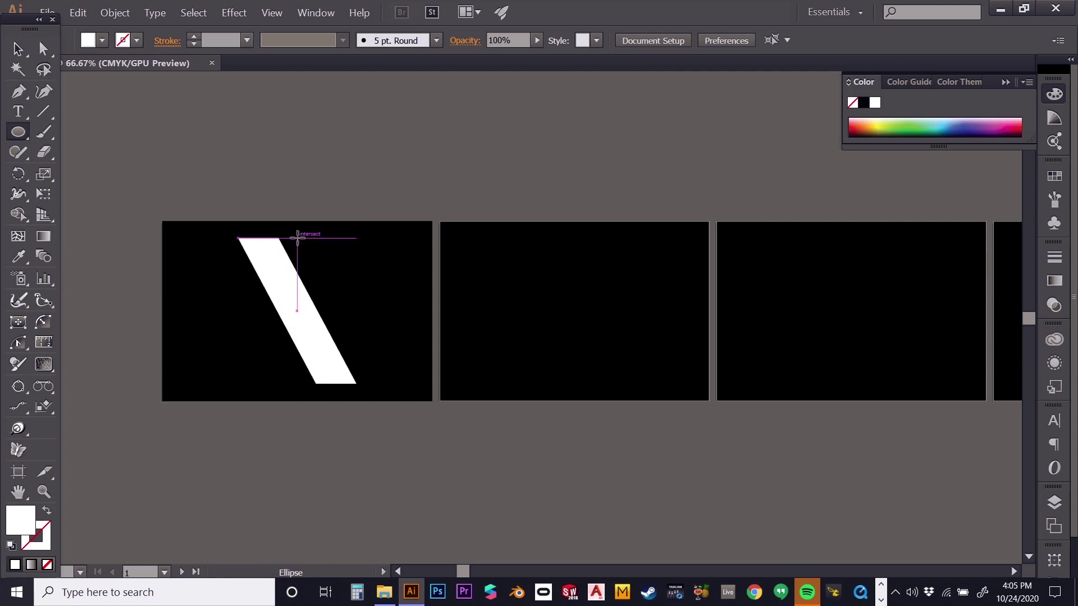
pyautogui.moveTo(297, 239); pyautogui.dragTo(337, 386)
pyautogui.click(18, 49)
pyautogui.click(410, 182)
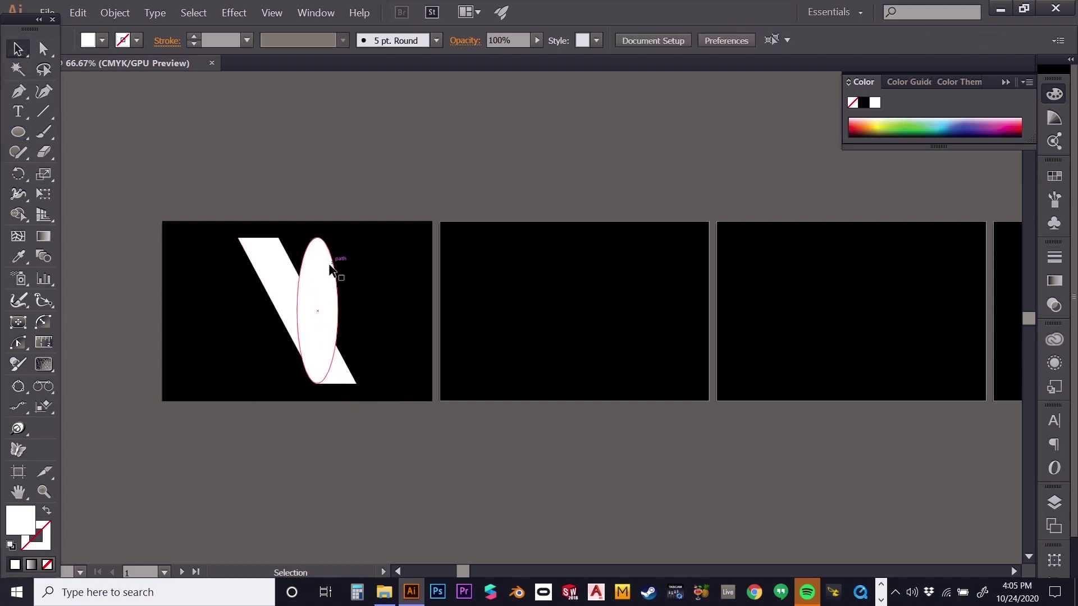
pyautogui.moveTo(330, 269); pyautogui.dragTo(621, 249)
pyautogui.moveTo(621, 301); pyautogui.dragTo(513, 316)
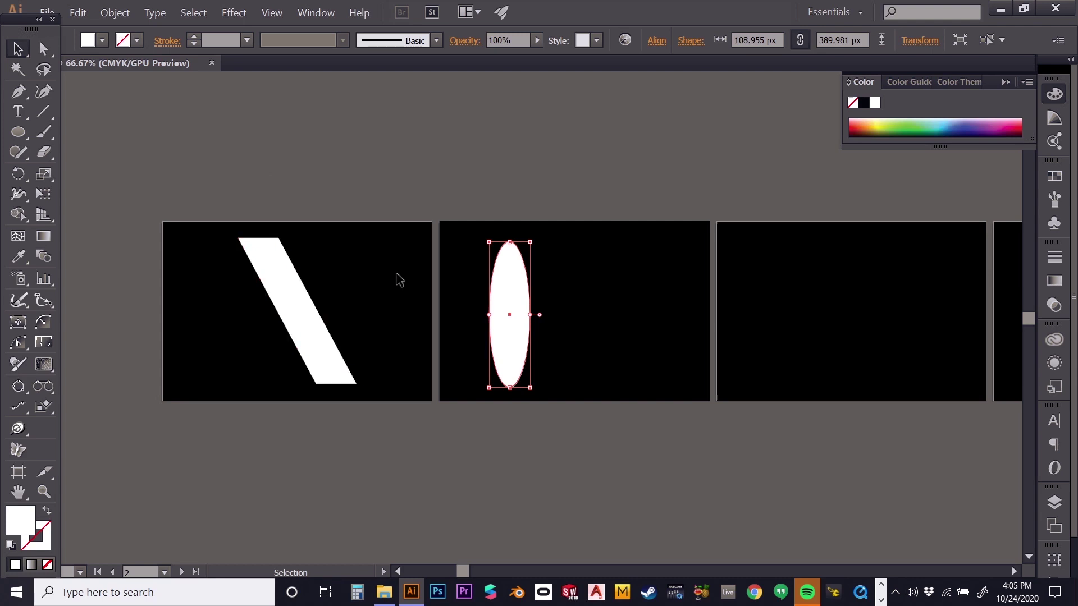
# Zoom out and paste a copy of the first artboard's parallelogram
pyautogui.click(43, 494)
pyautogui.keyDown('alt'); pyautogui.click(493, 373); pyautogui.keyUp('alt')
pyautogui.keyDown('alt'); pyautogui.click(435, 339); pyautogui.keyUp('alt')
pyautogui.keyDown('alt'); pyautogui.click(436, 339); pyautogui.keyUp('alt')
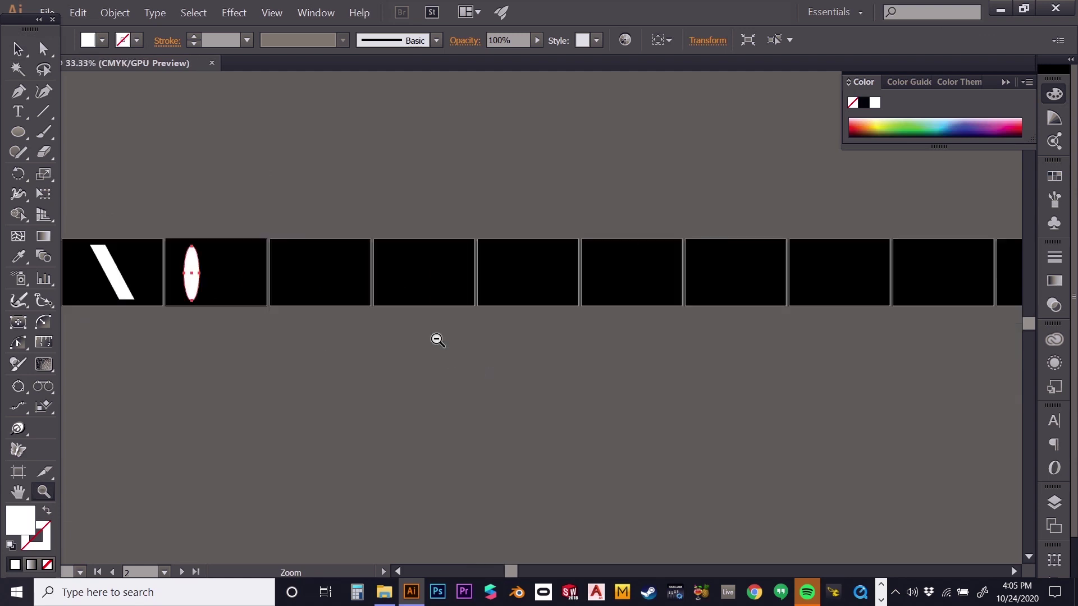
pyautogui.click(18, 49)
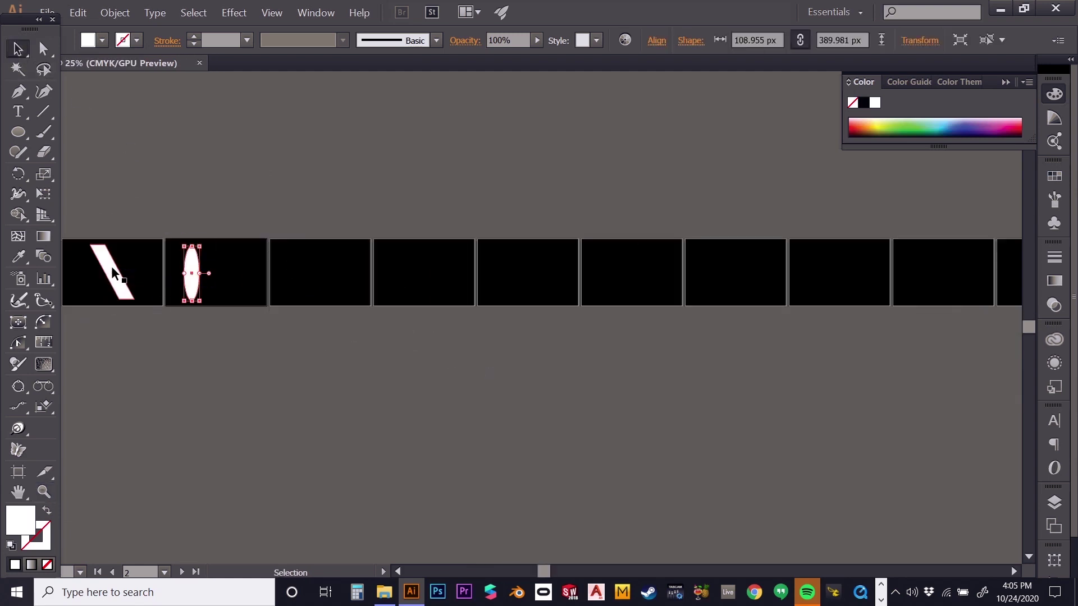
pyautogui.moveTo(118, 224); pyautogui.dragTo(146, 365)
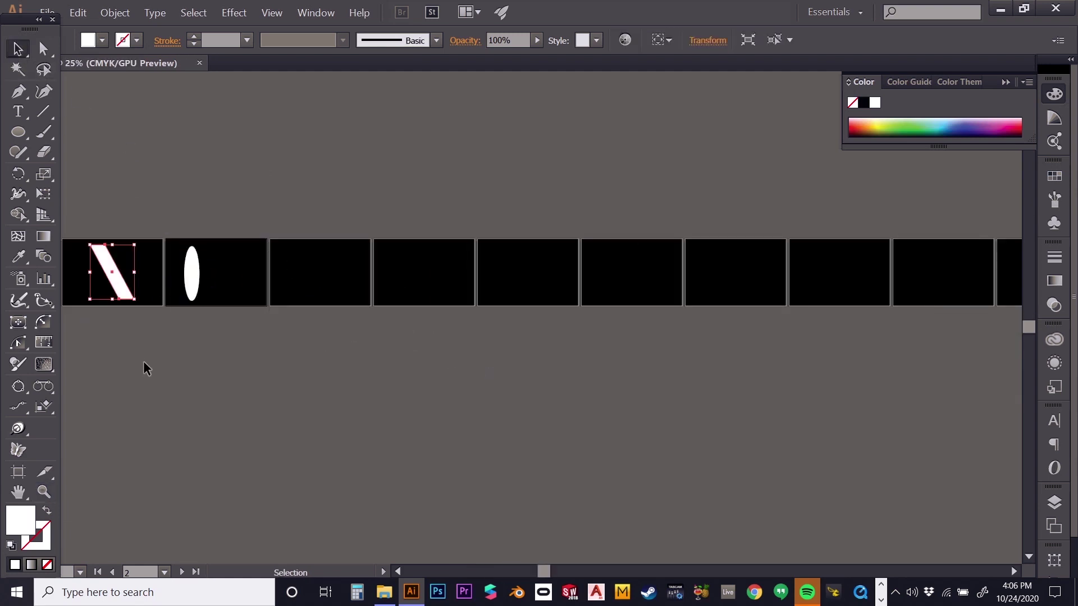
pyautogui.press('a')
pyautogui.press('v')
pyautogui.hotkey('ctrl', 'v')
# Centre the parallelogram copy on the last artboard of the strip
pyautogui.moveTo(517, 323); pyautogui.dragTo(959, 334)
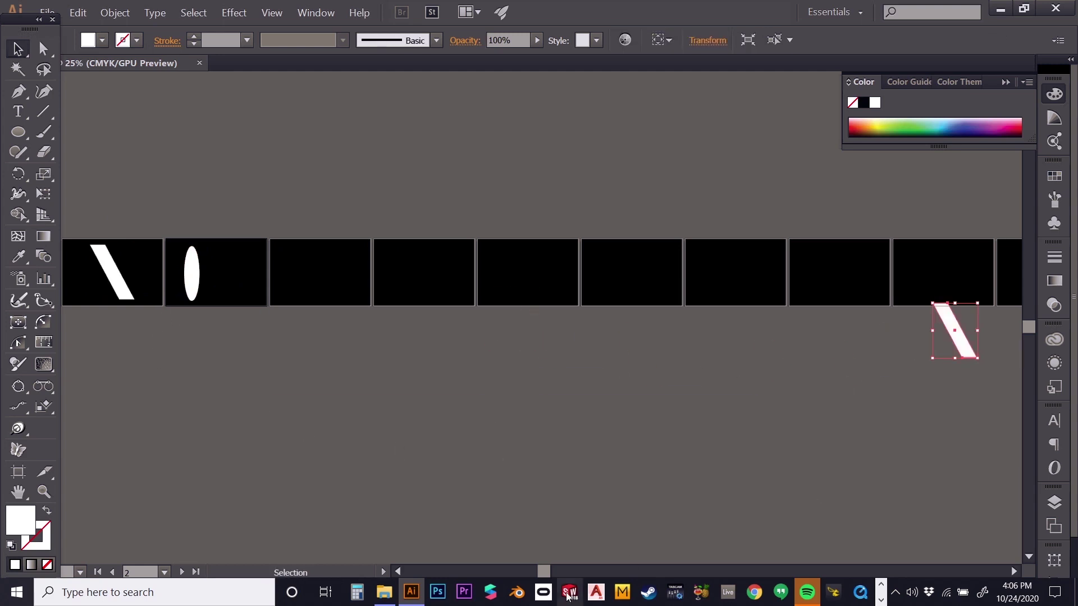
pyautogui.moveTo(543, 572); pyautogui.dragTo(706, 569)
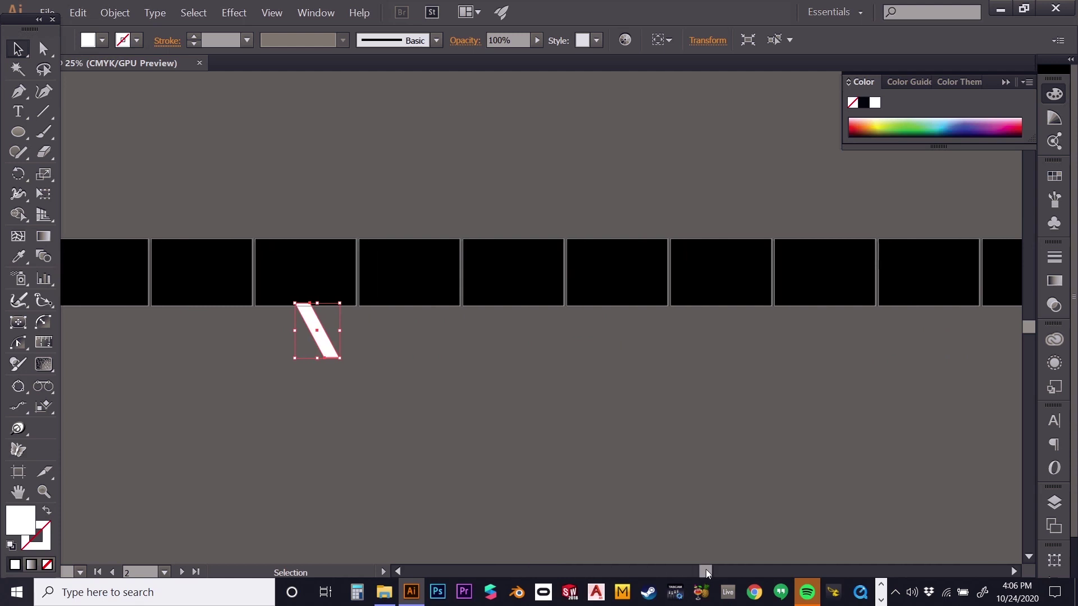
pyautogui.moveTo(333, 354); pyautogui.dragTo(988, 377)
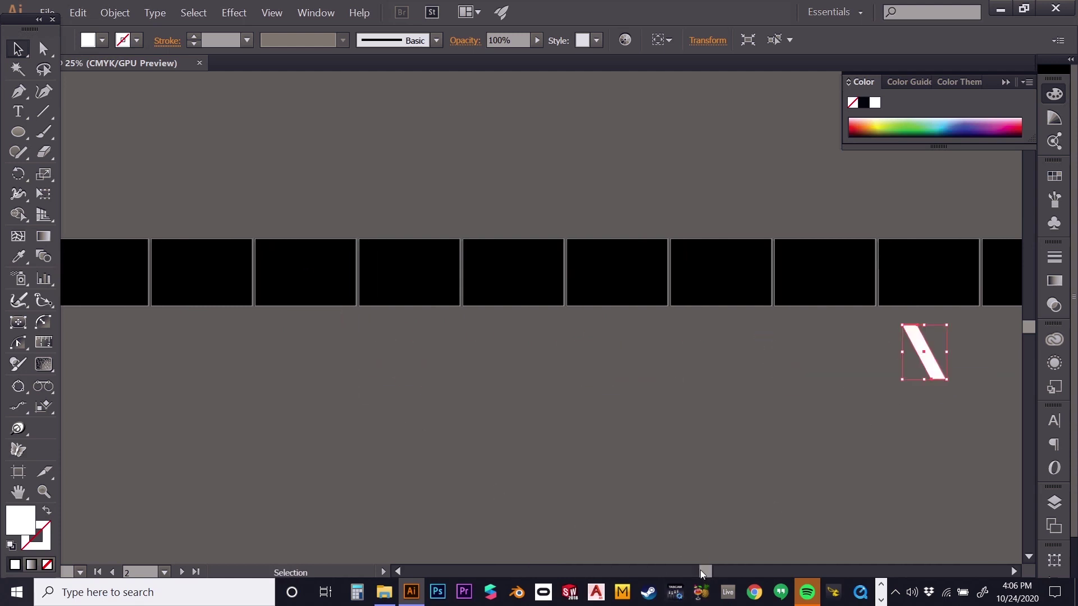
pyautogui.hotkey('ctrl', 'z')
pyautogui.hotkey('ctrl', 'z')
pyautogui.hotkey('ctrl', 'z')
pyautogui.hotkey('ctrl', 'z')
pyautogui.click(869, 571)
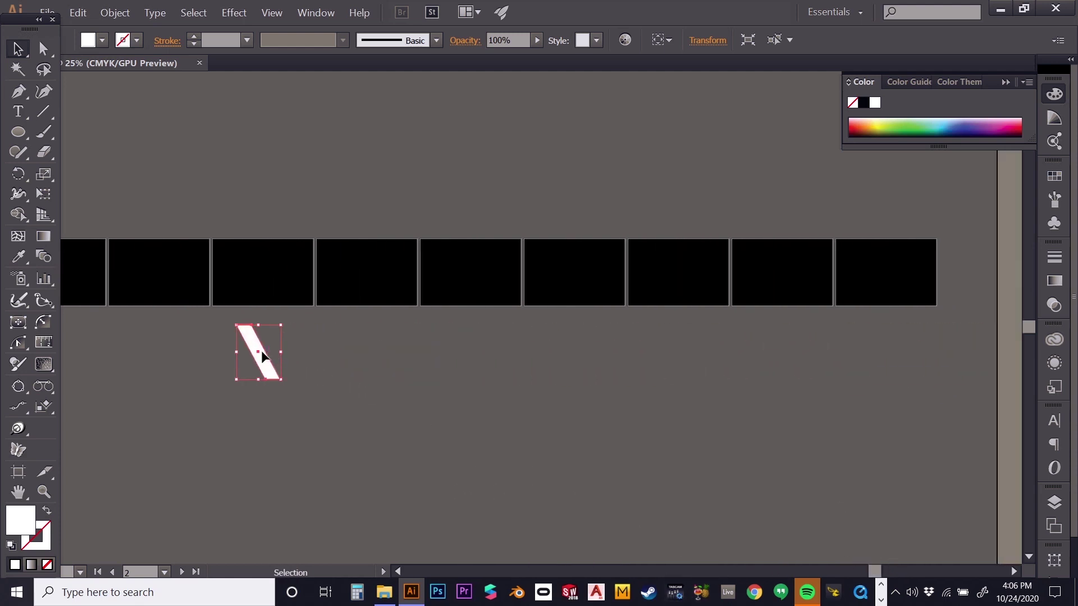
pyautogui.moveTo(257, 348); pyautogui.dragTo(885, 274)
pyautogui.click(809, 413)
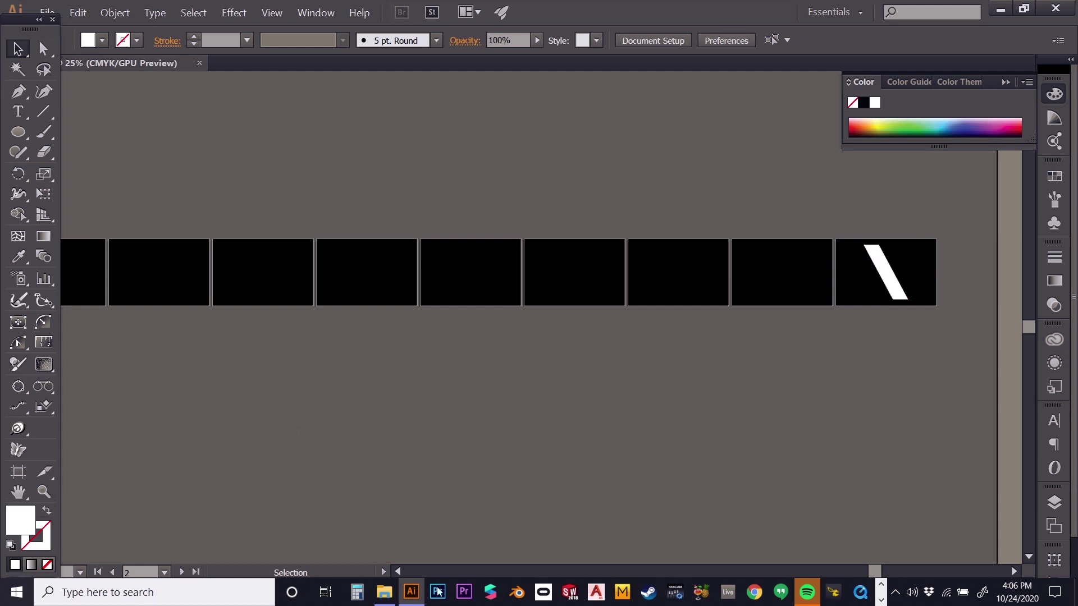
pyautogui.moveTo(879, 572); pyautogui.dragTo(809, 571)
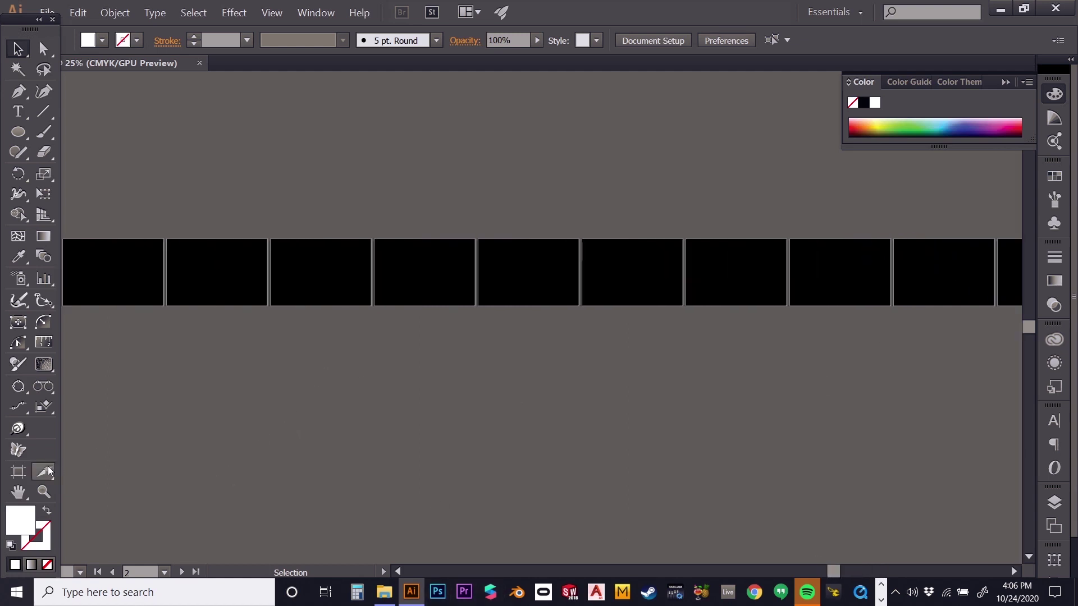
pyautogui.click(44, 492)
# Zoom out to the whole strip and move the white oval from artboard 2 to the 11th artboard
pyautogui.keyDown('alt'); pyautogui.click(393, 323); pyautogui.keyUp('alt')
pyautogui.keyDown('alt'); pyautogui.click(440, 332); pyautogui.keyUp('alt')
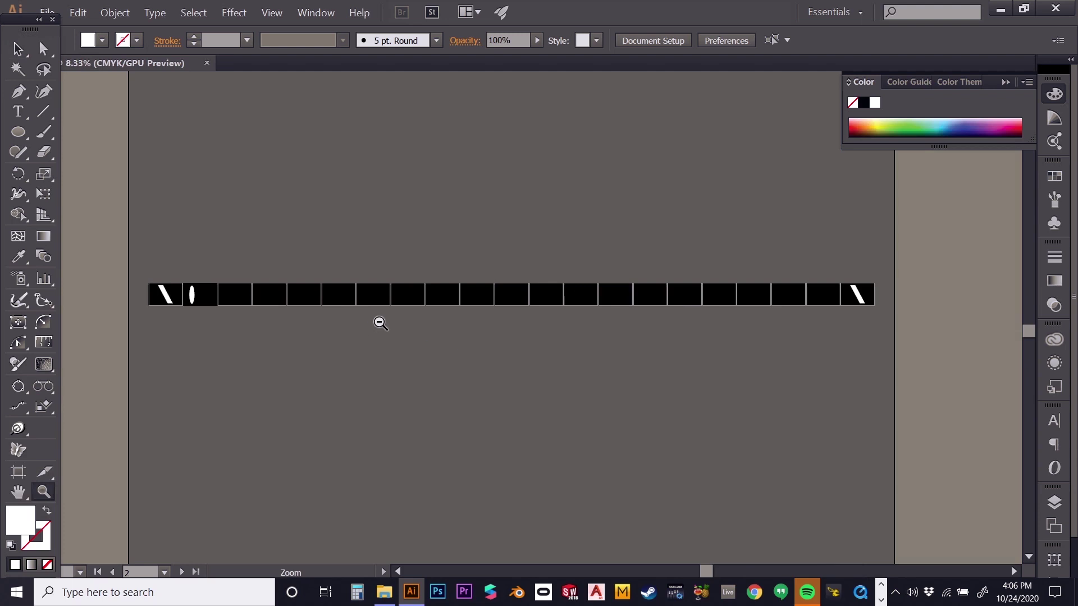
pyautogui.click(390, 291)
pyautogui.keyDown('alt'); pyautogui.click(334, 320); pyautogui.keyUp('alt')
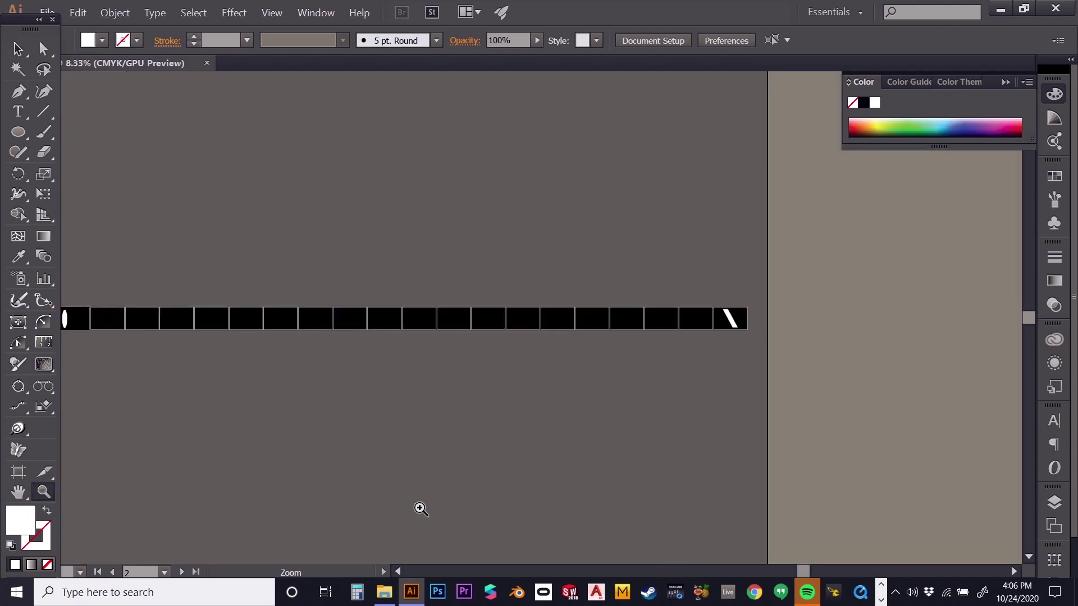
pyautogui.moveTo(806, 571); pyautogui.dragTo(721, 568)
pyautogui.click(18, 49)
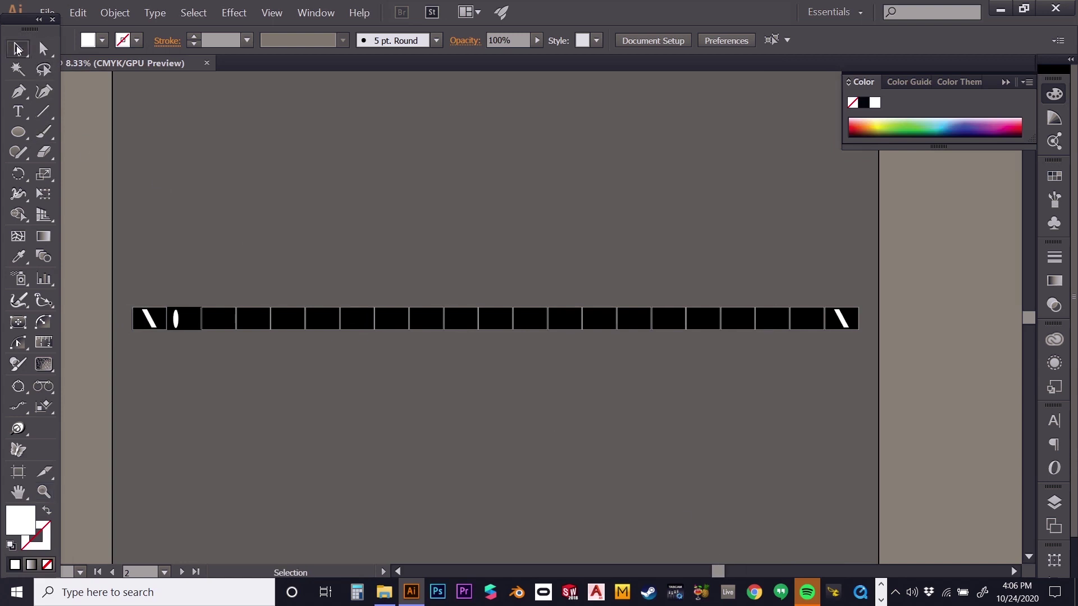
pyautogui.moveTo(175, 325); pyautogui.dragTo(500, 273)
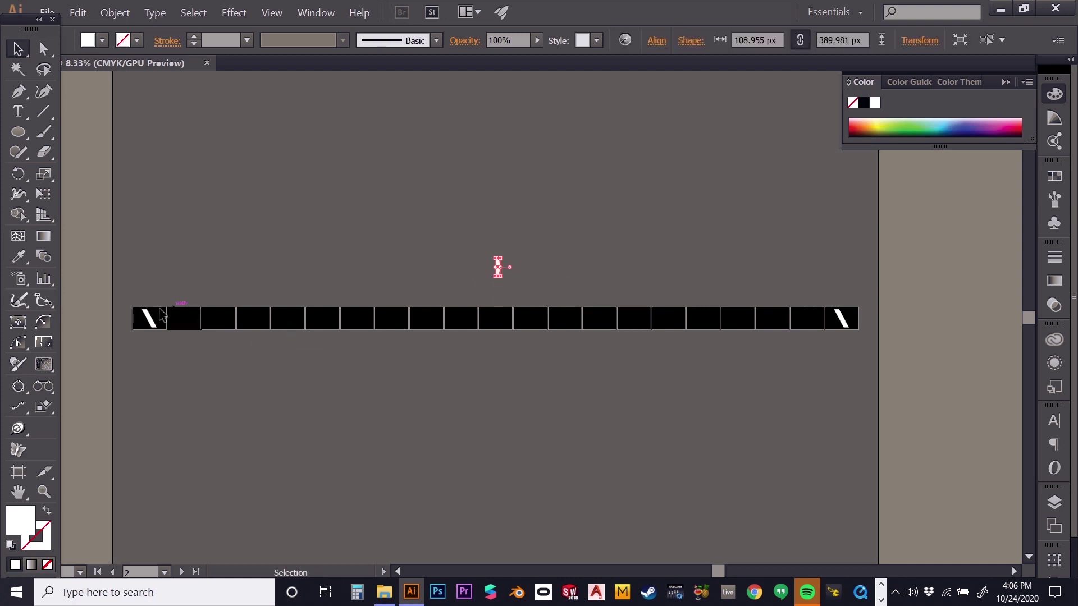
pyautogui.moveTo(498, 267); pyautogui.dragTo(462, 320)
pyautogui.click(476, 400)
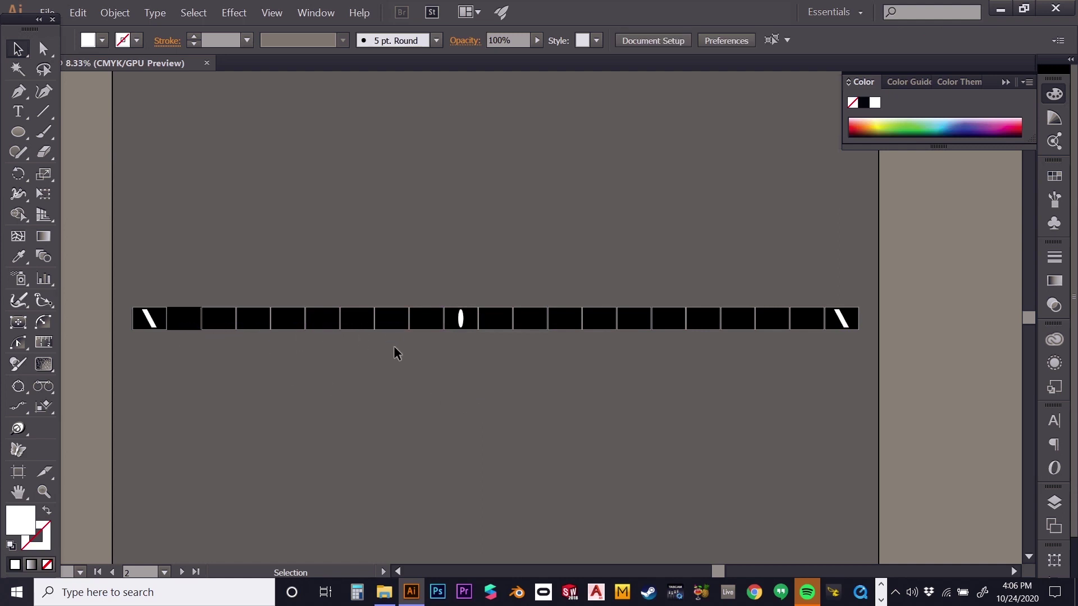
pyautogui.moveTo(461, 318); pyautogui.dragTo(502, 320)
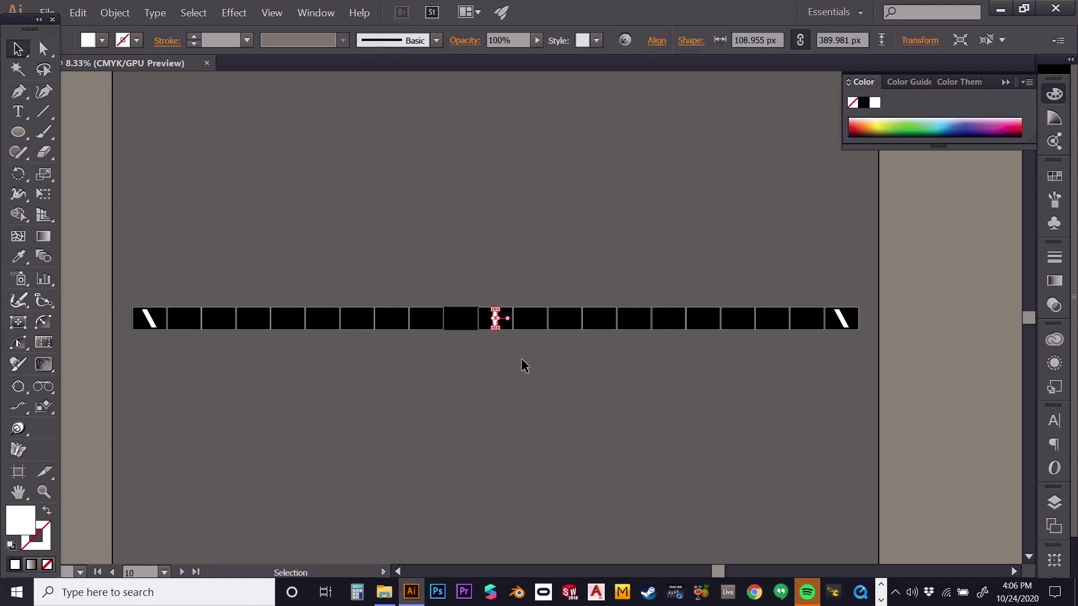
pyautogui.click(521, 360)
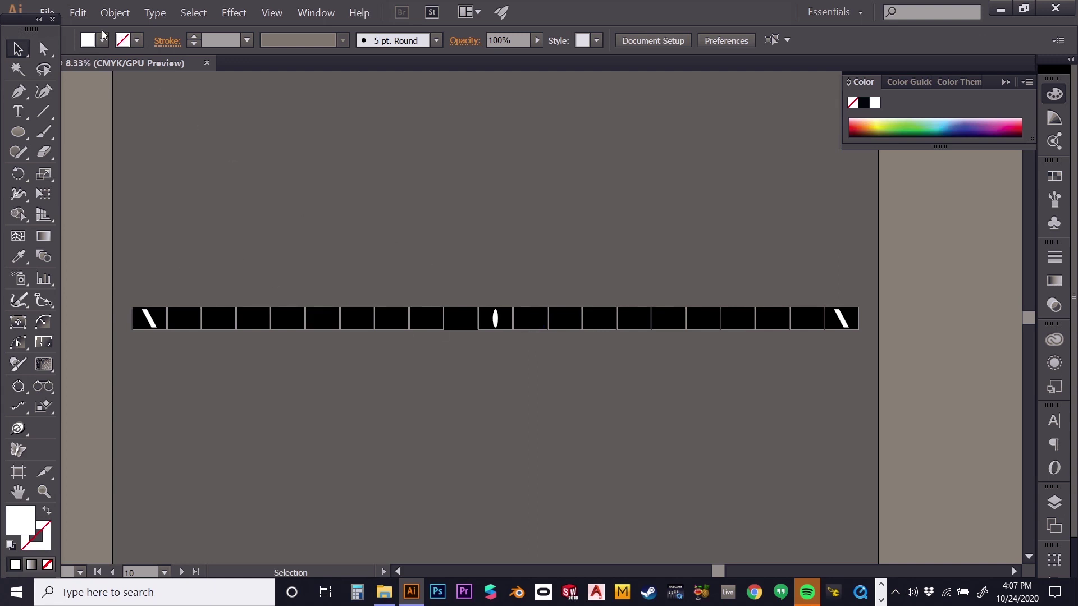
pyautogui.click(115, 13)
# In Blend Options, change Specified Steps from 19 to 9
pyautogui.moveTo(149, 331)
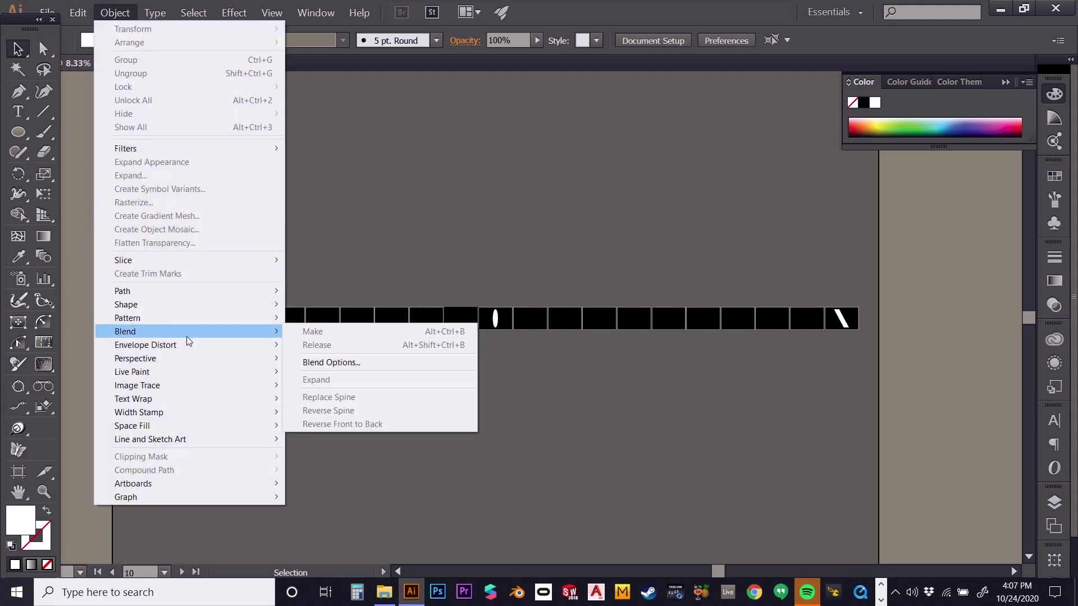
pyautogui.click(331, 361)
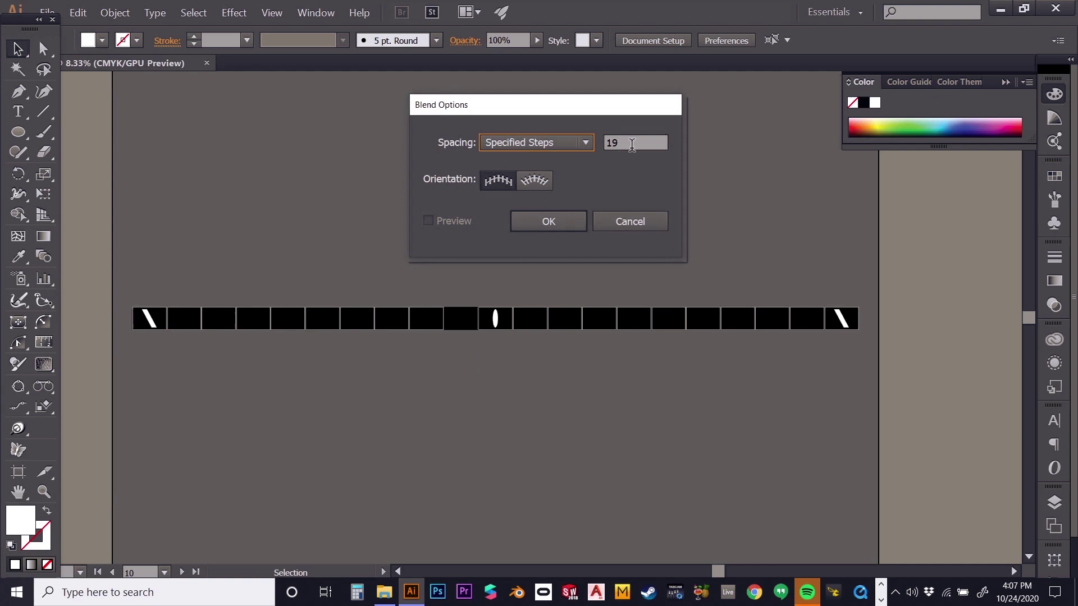
pyautogui.doubleClick(631, 143)
pyautogui.write('9')
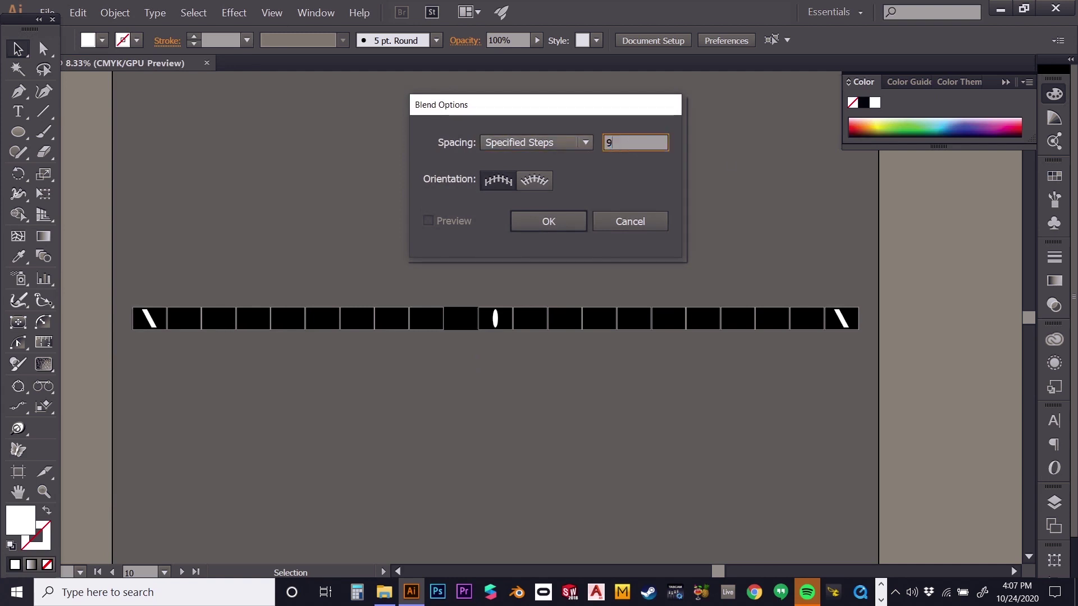
pyautogui.click(562, 221)
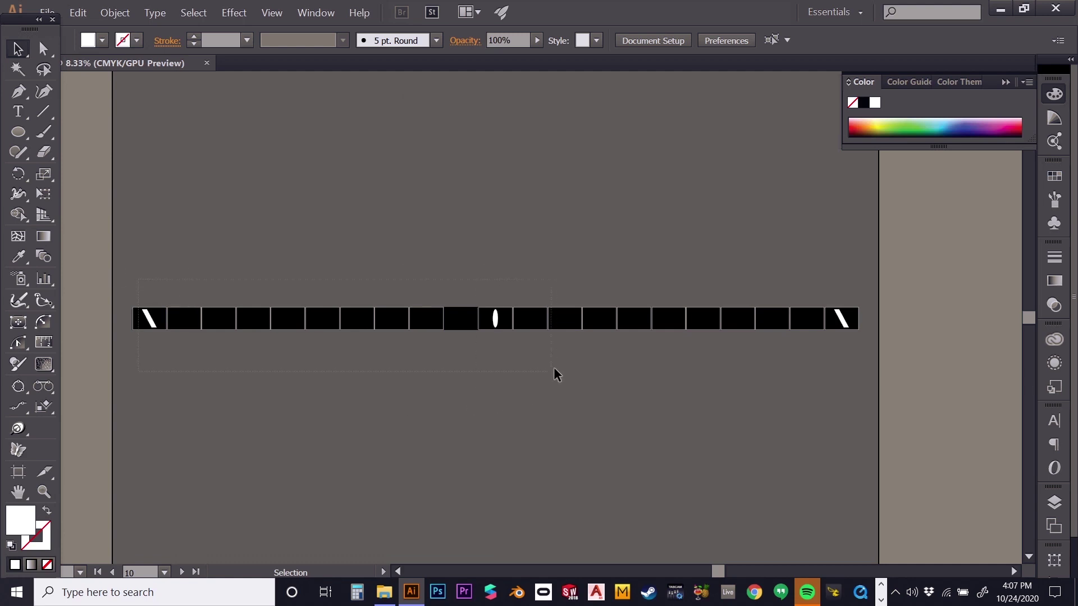
# Select the first parallelogram and the middle oval and blend them with Ctrl+Alt+B
pyautogui.moveTo(555, 368); pyautogui.dragTo(517, 363)
pyautogui.press('a')
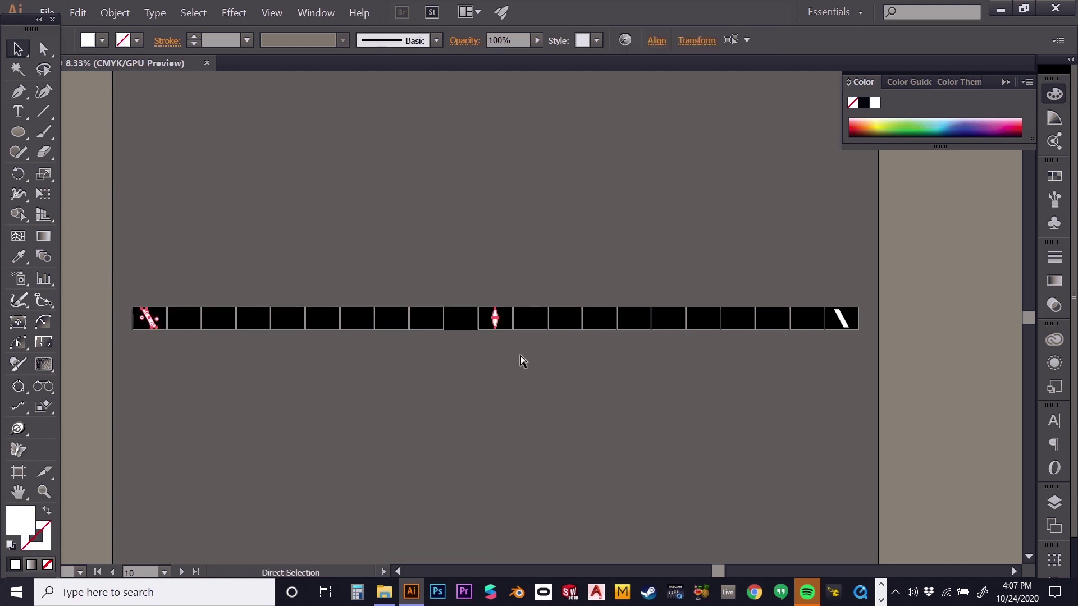
pyautogui.hotkey('ctrl', 'alt', 'b')
pyautogui.press('v')
pyautogui.click(507, 407)
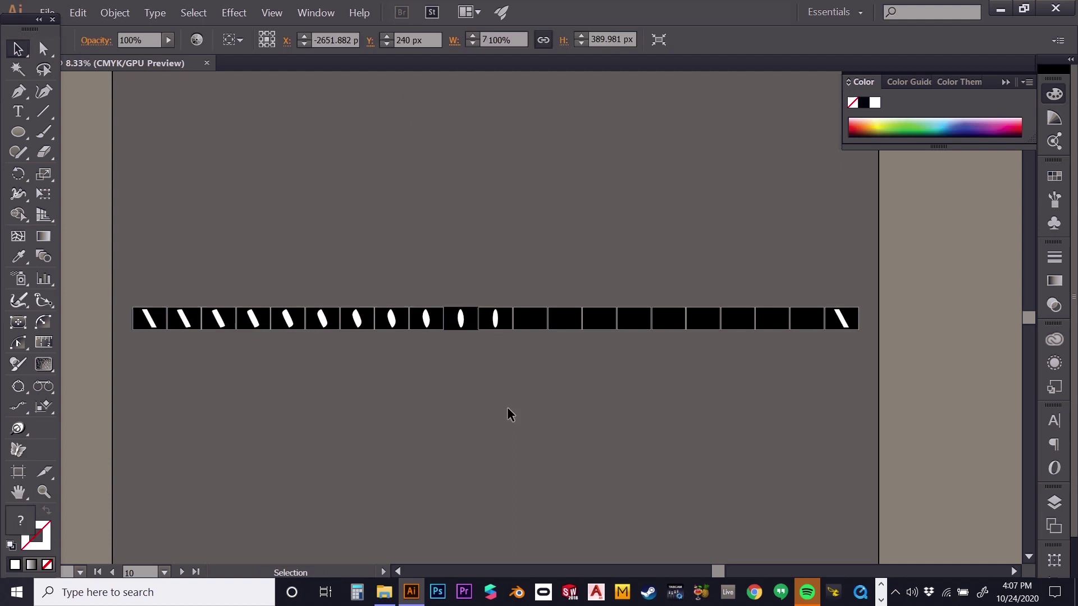
# Zoom in and pan along the strip to inspect the blend steps to where it ends
pyautogui.click(44, 492)
pyautogui.click(174, 306)
pyautogui.click(152, 352)
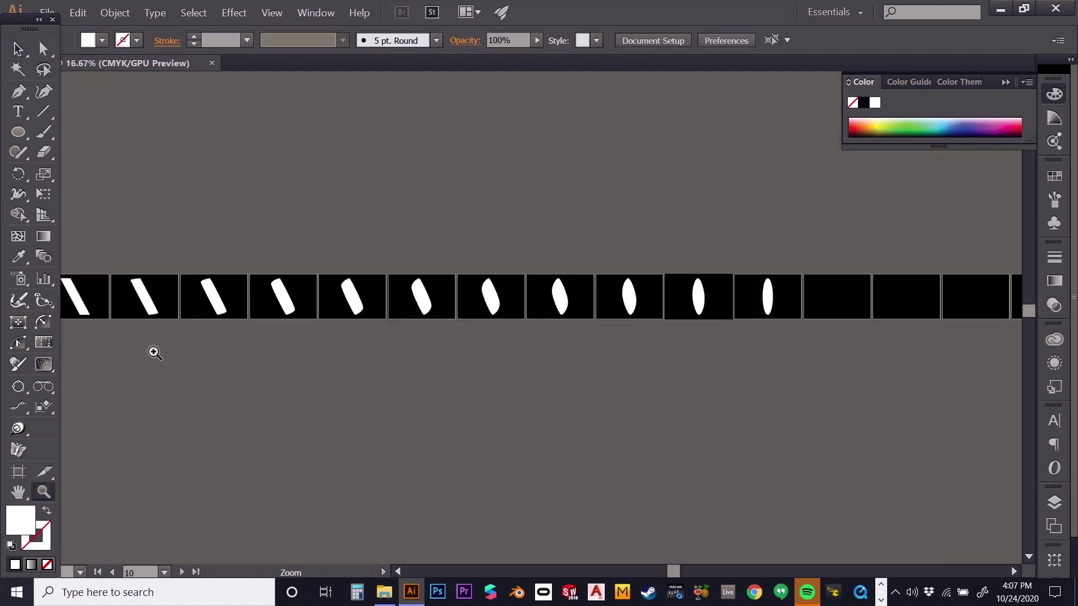
pyautogui.click(191, 319)
pyautogui.press('h')
pyautogui.moveTo(315, 323); pyautogui.dragTo(410, 373)
pyautogui.moveTo(609, 368); pyautogui.dragTo(359, 344)
pyautogui.moveTo(645, 345); pyautogui.dragTo(327, 352)
pyautogui.moveTo(413, 345); pyautogui.dragTo(356, 337)
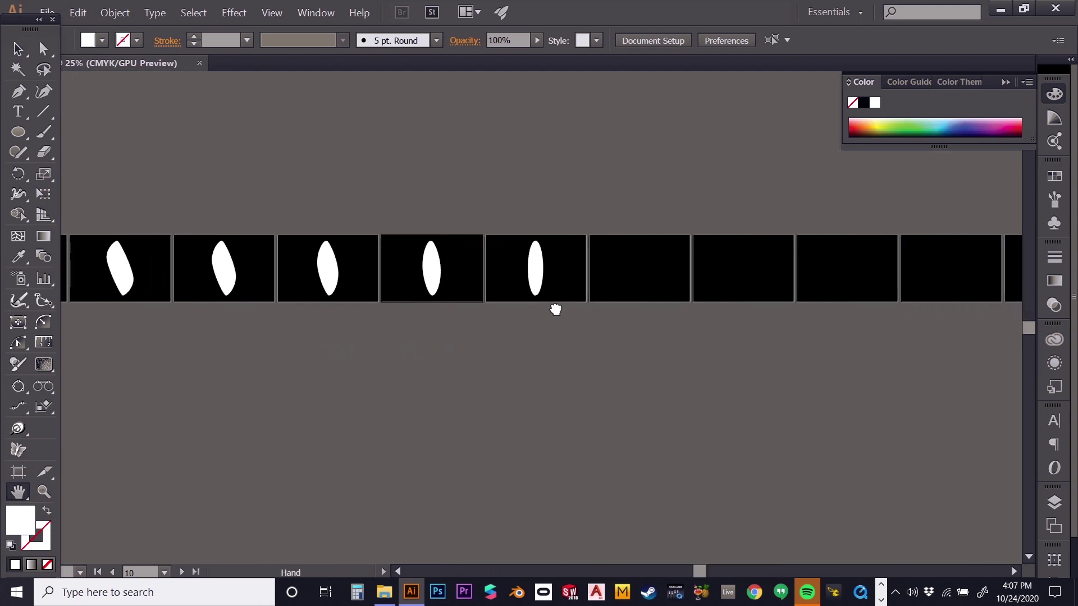
pyautogui.moveTo(556, 308); pyautogui.dragTo(229, 338)
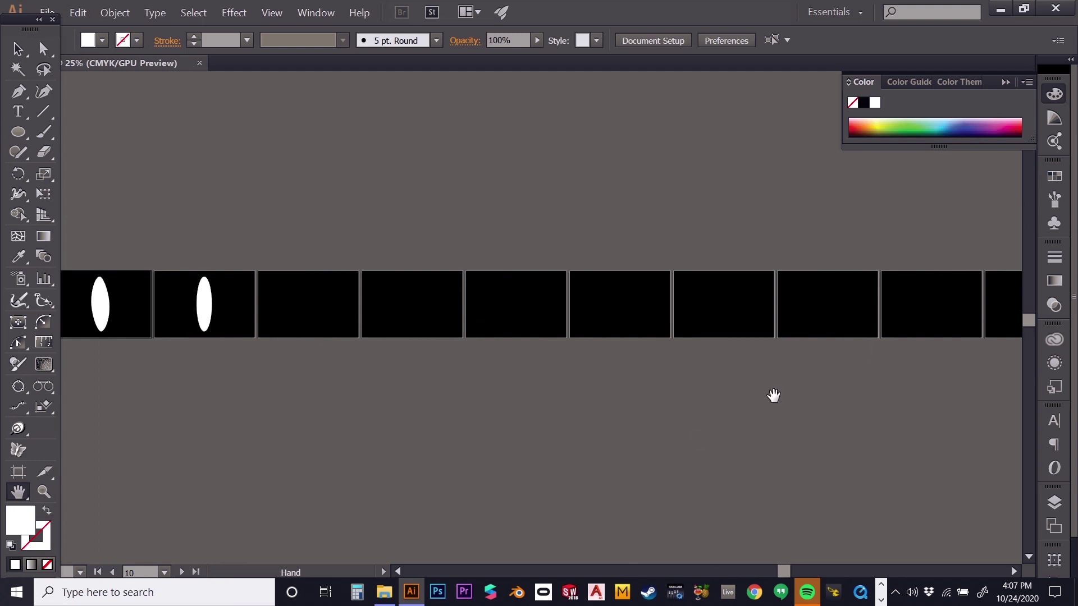
# Zoom out over the strip, test-move the blend, undo, and reselect it
pyautogui.click(43, 492)
pyautogui.keyDown('alt'); pyautogui.click(421, 303); pyautogui.keyUp('alt')
pyautogui.keyDown('alt'); pyautogui.click(477, 345); pyautogui.keyUp('alt')
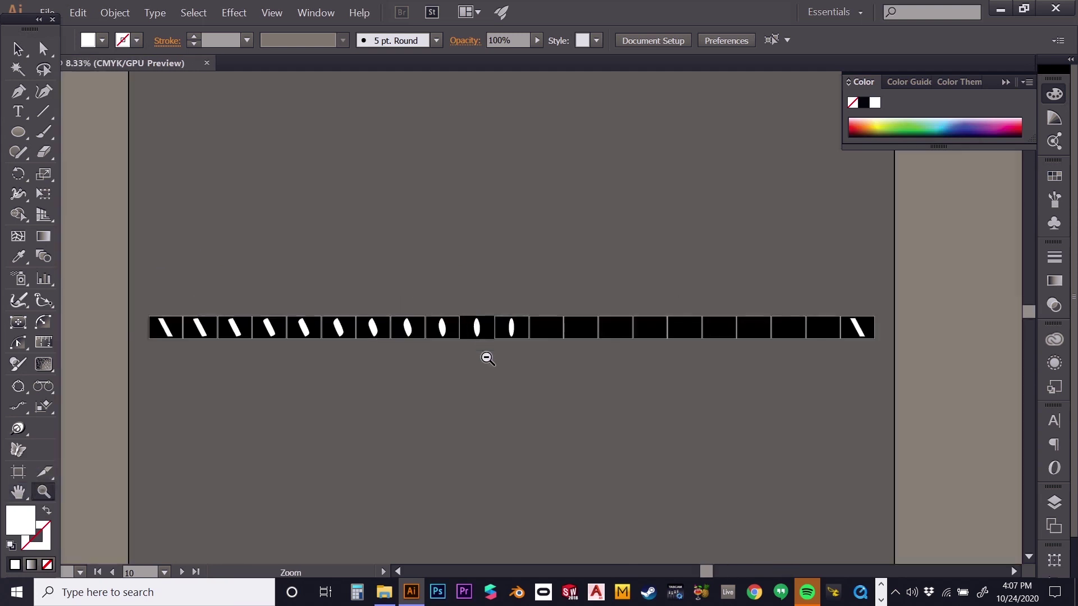
pyautogui.click(404, 312)
pyautogui.click(17, 49)
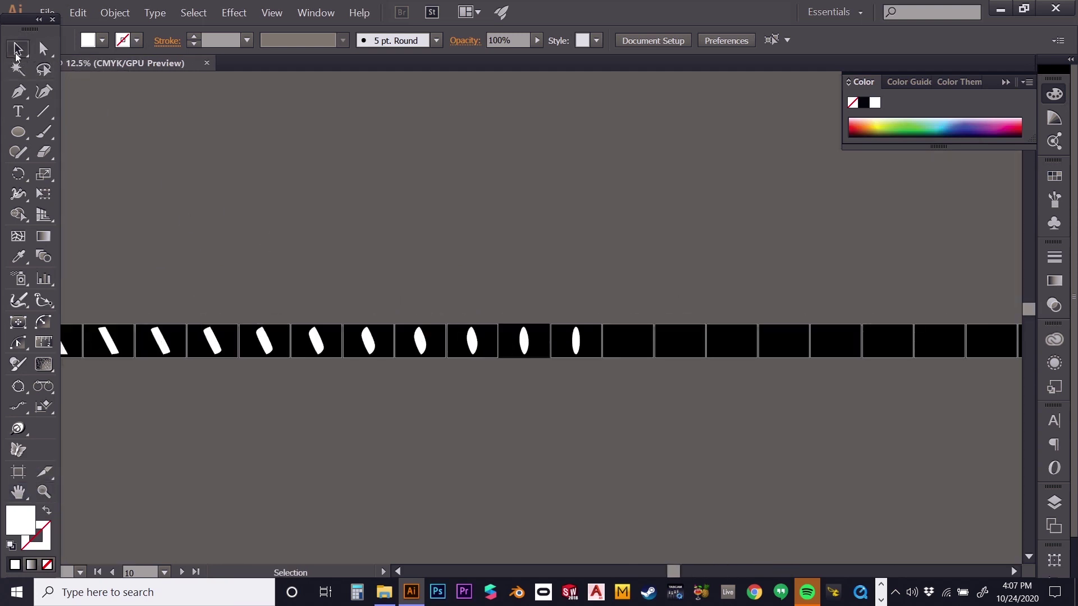
pyautogui.moveTo(318, 339); pyautogui.dragTo(382, 297)
pyautogui.press('a')
pyautogui.hotkey('ctrl', 'z')
pyautogui.click(376, 355)
pyautogui.click(380, 355)
# Expand the blend into Object and Fill, then ungroup the expanded shapes
pyautogui.click(125, 13)
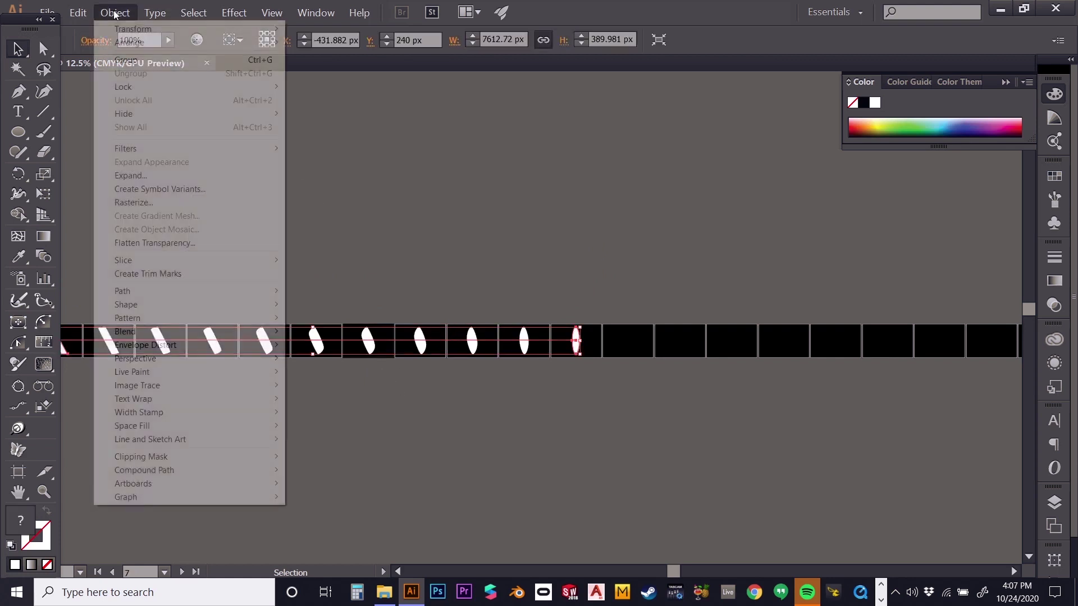
pyautogui.click(134, 176)
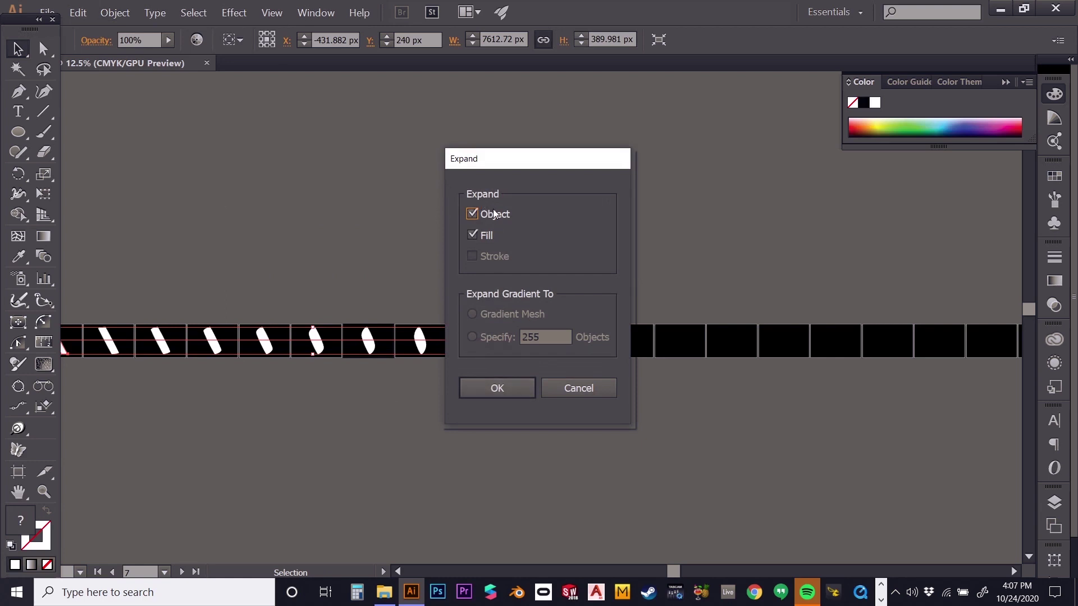
pyautogui.click(497, 388)
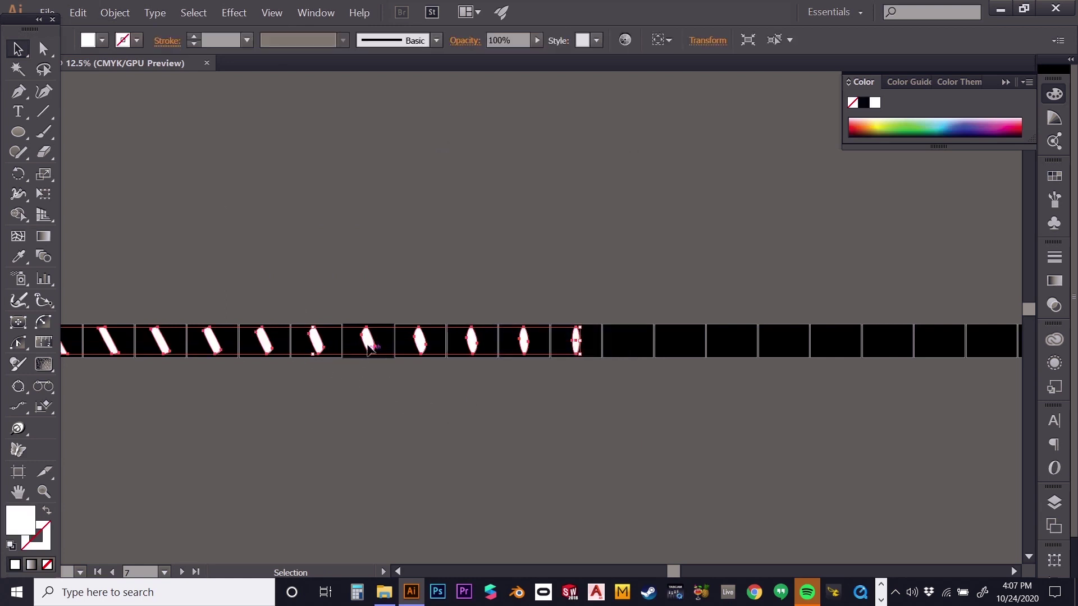
pyautogui.click(339, 292)
pyautogui.click(320, 339)
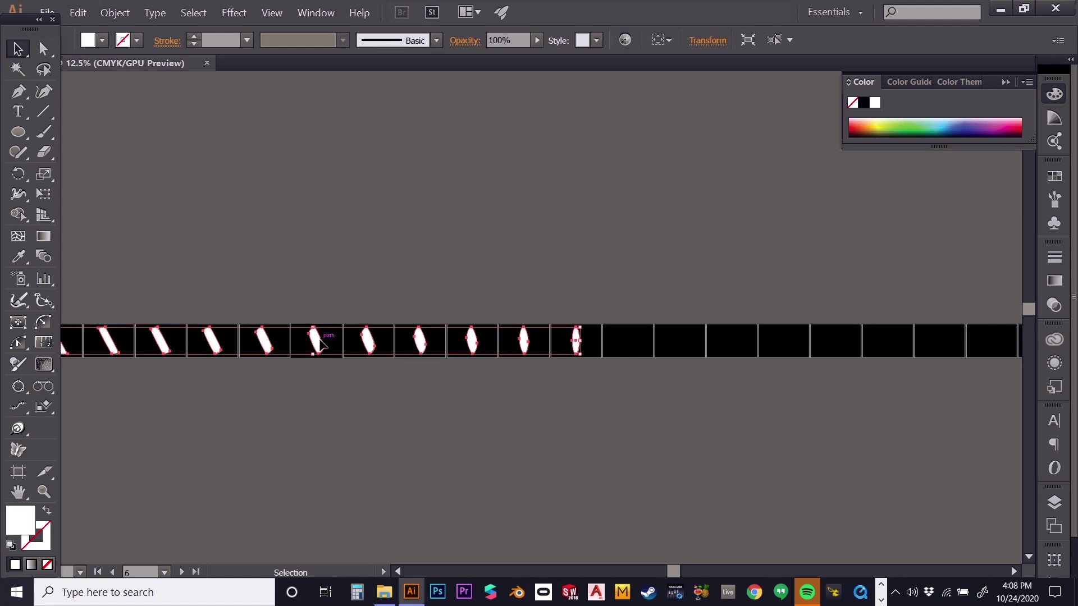
pyautogui.rightClick(320, 339)
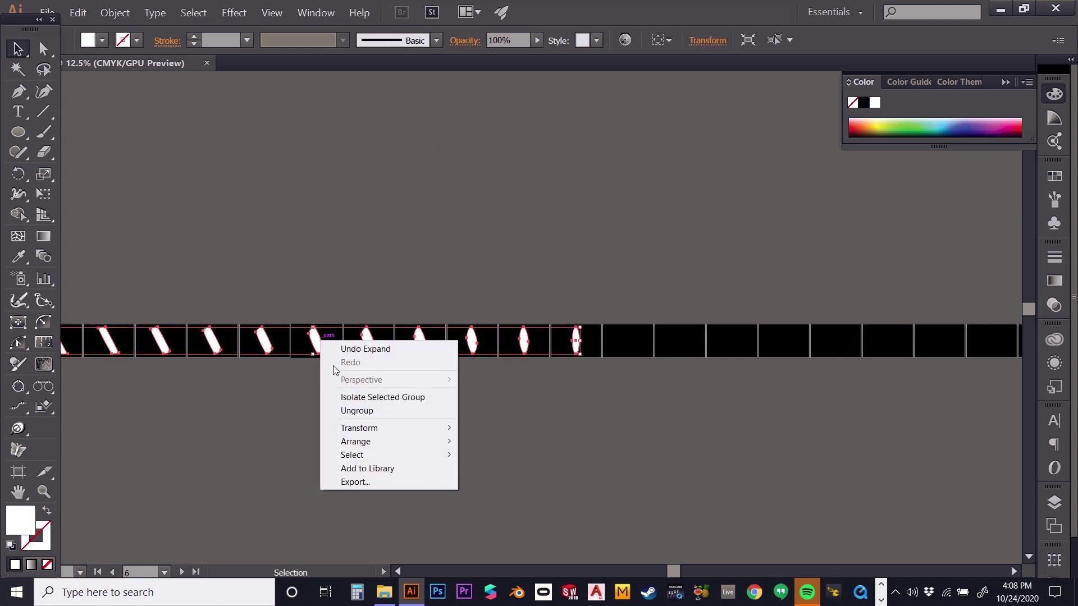
pyautogui.click(347, 412)
# Test-drag the sixth and ninth frame shapes, undo each, and select the eleventh frame's oval
pyautogui.click(43, 55)
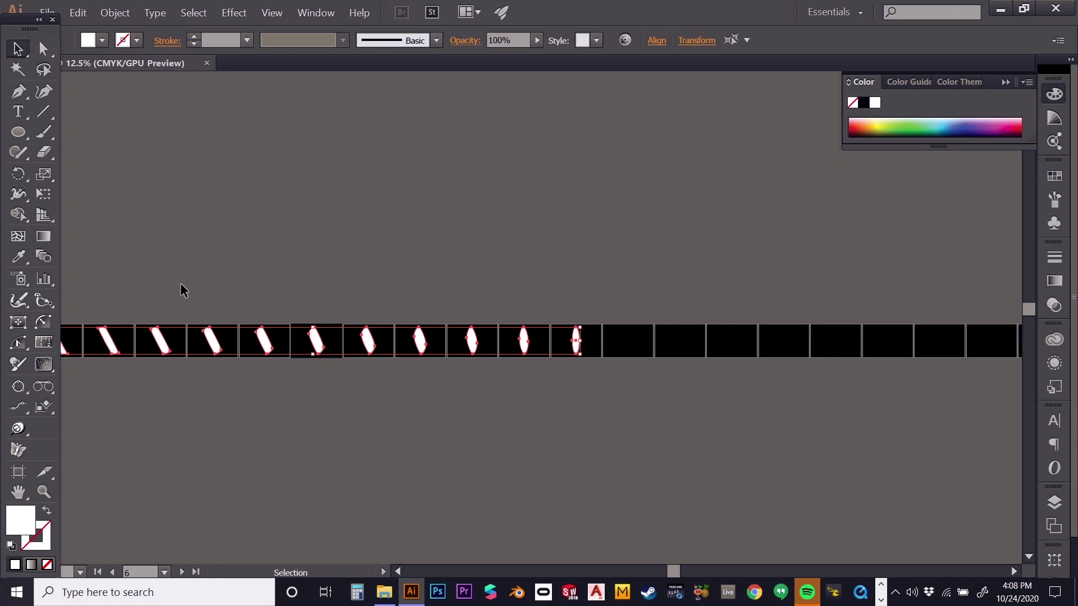
pyautogui.click(181, 288)
pyautogui.moveTo(320, 343); pyautogui.dragTo(349, 228)
pyautogui.hotkey('ctrl', 'z')
pyautogui.moveTo(473, 339); pyautogui.dragTo(494, 222)
pyautogui.hotkey('ctrl', 'z')
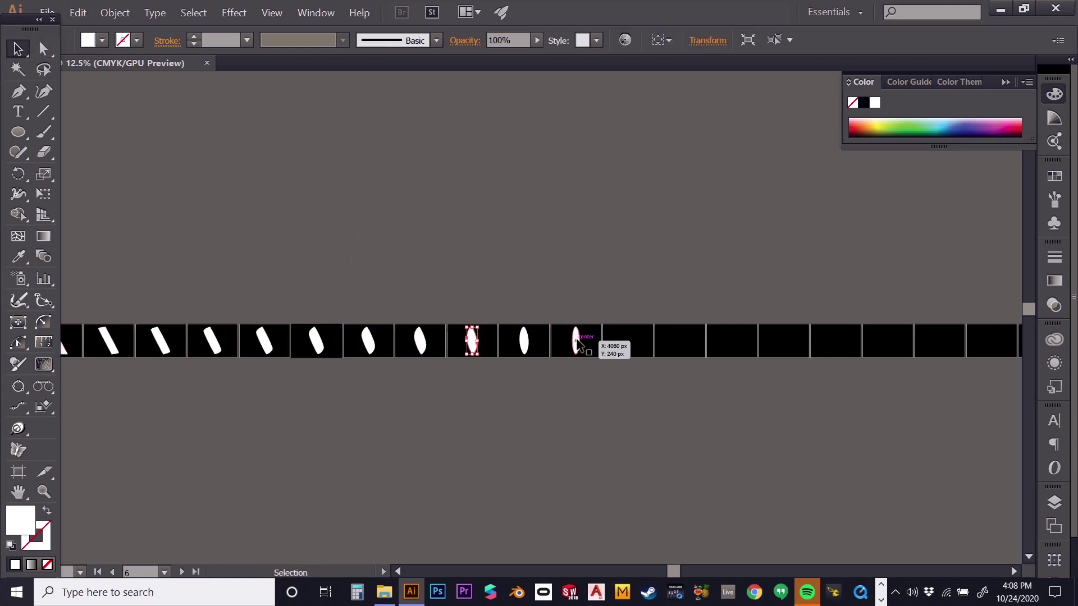
pyautogui.click(577, 342)
# Blend the middle oval into the last artboard's parallelogram with Ctrl+Alt+B
pyautogui.hscroll(10, 322, 334)
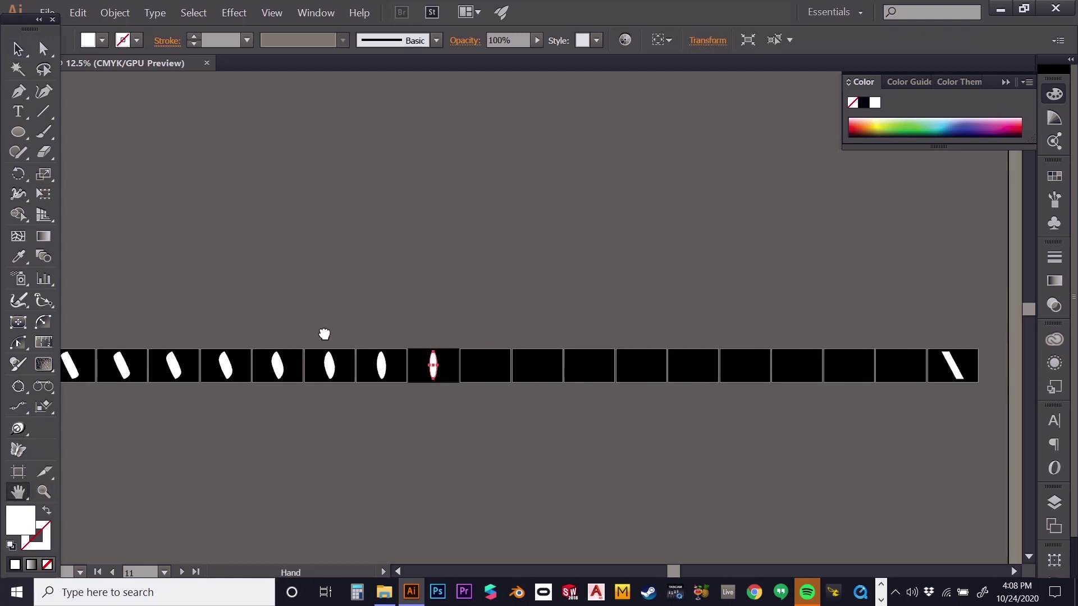
pyautogui.click(19, 51)
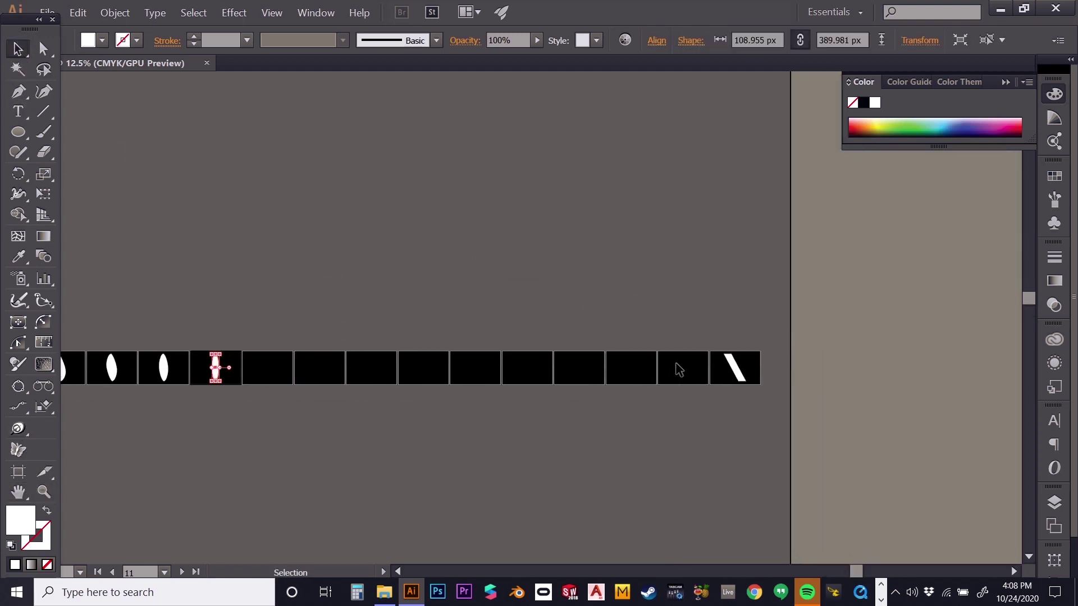
pyautogui.keyDown('shift'); pyautogui.click(731, 362); pyautogui.keyUp('shift')
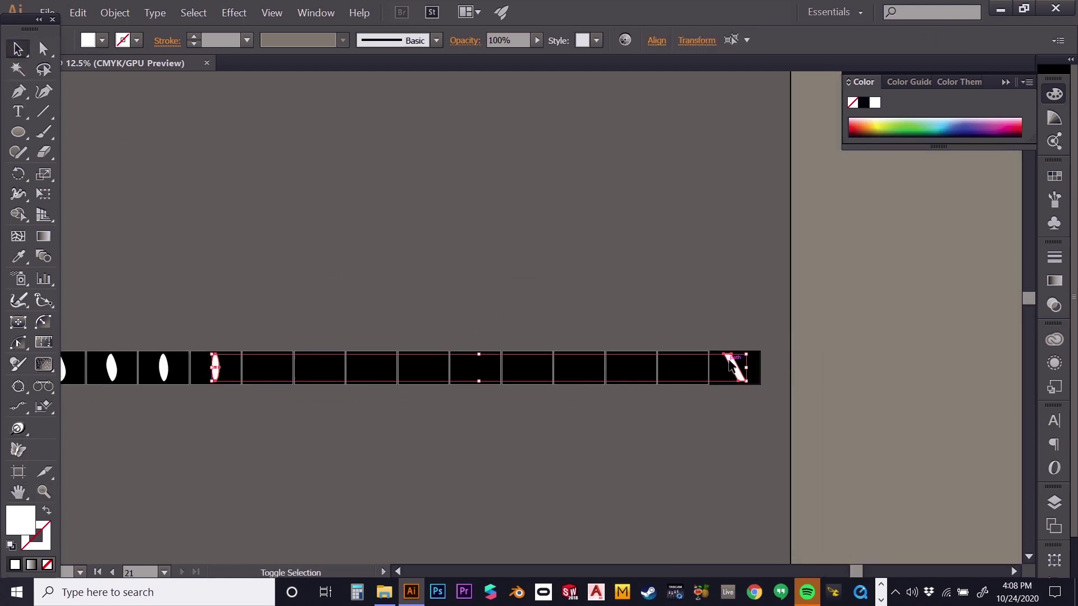
pyautogui.press('a')
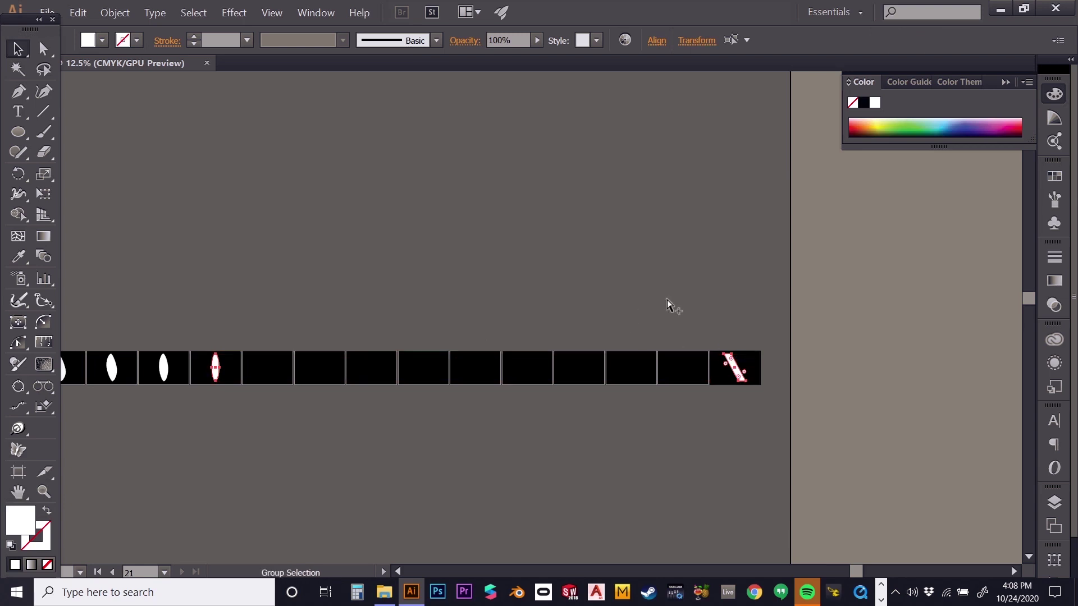
pyautogui.hotkey('ctrl', 'alt', 'b')
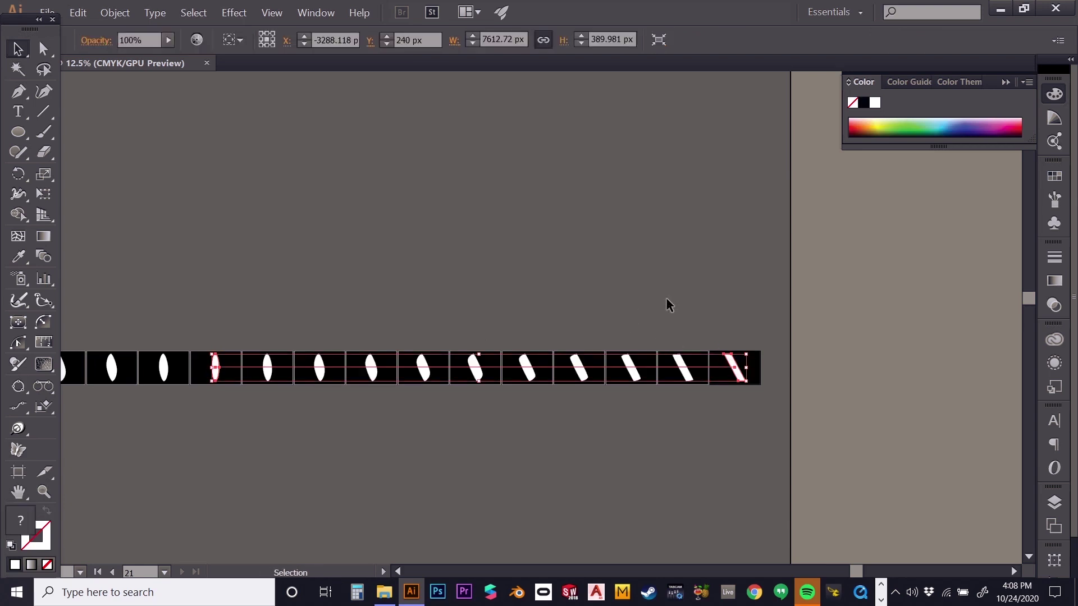
pyautogui.click(316, 368)
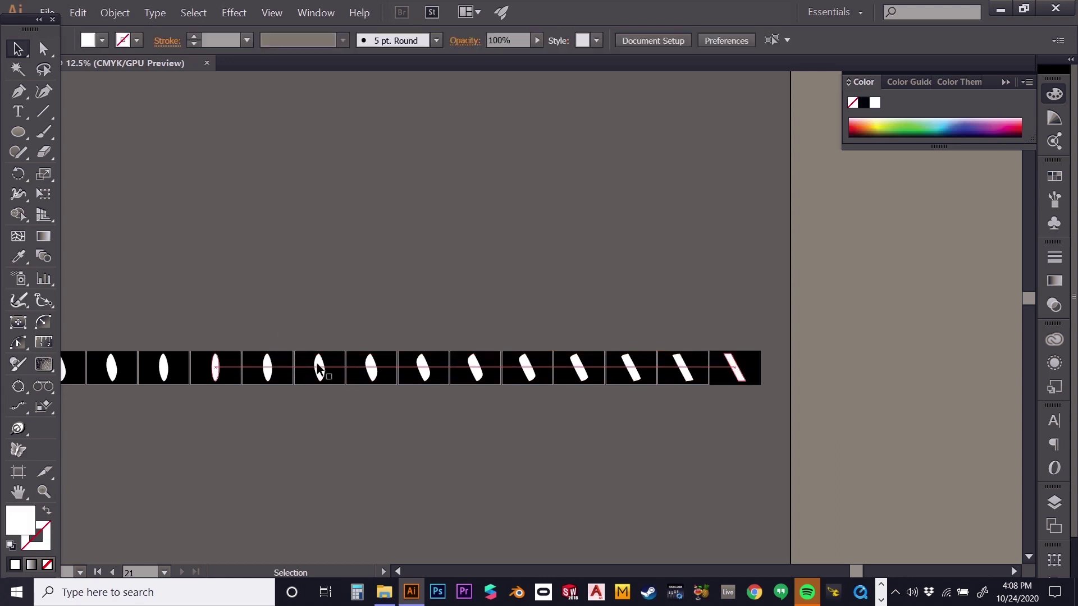
# Expand the second blend and ungroup it into separate shapes
pyautogui.click(127, 17)
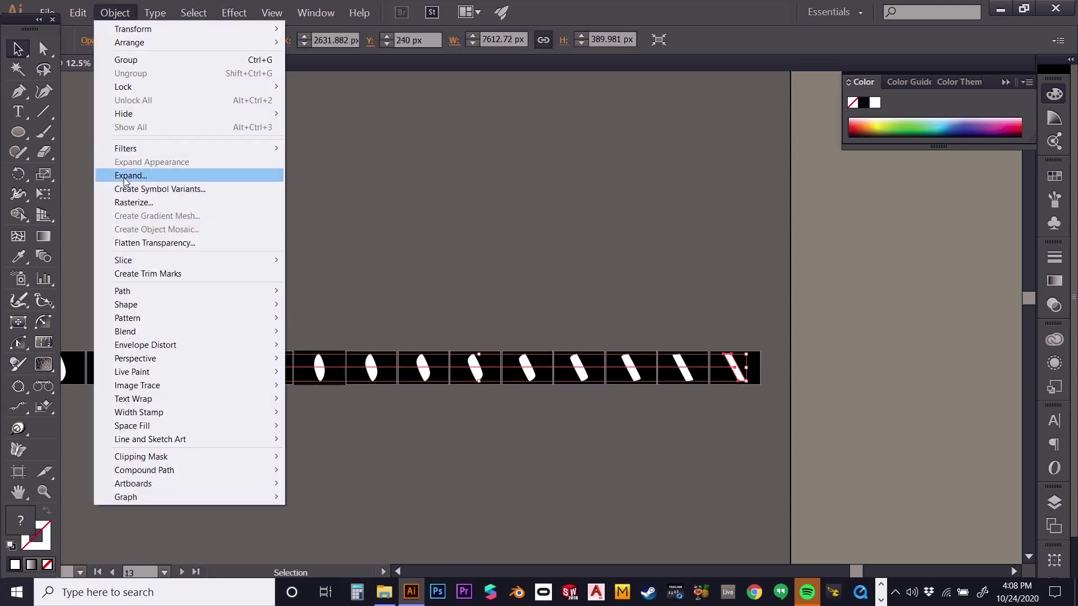
pyautogui.click(131, 176)
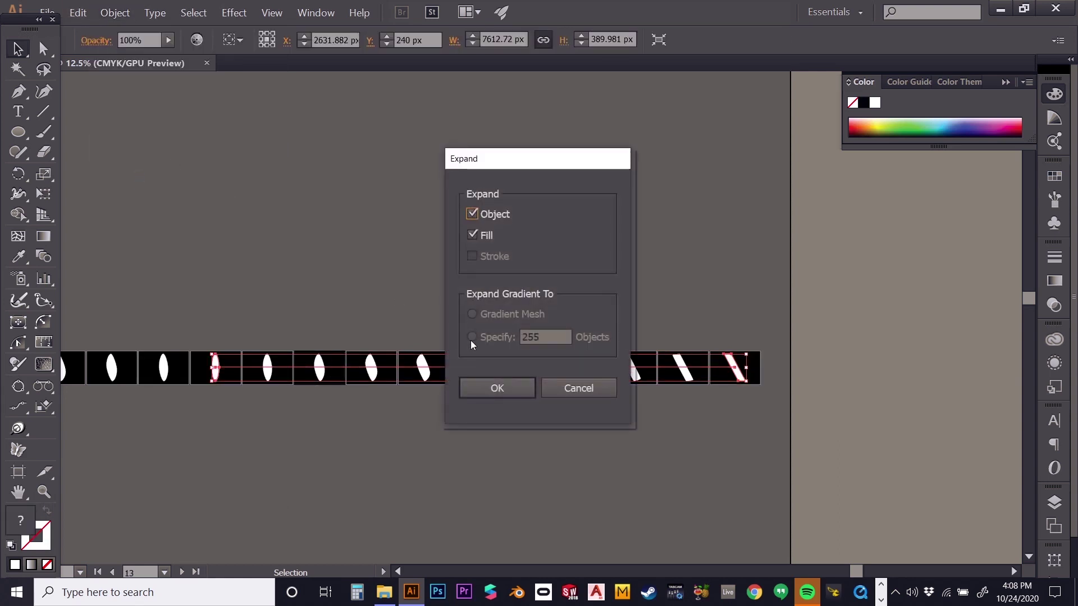
pyautogui.click(498, 389)
pyautogui.rightClick(426, 364)
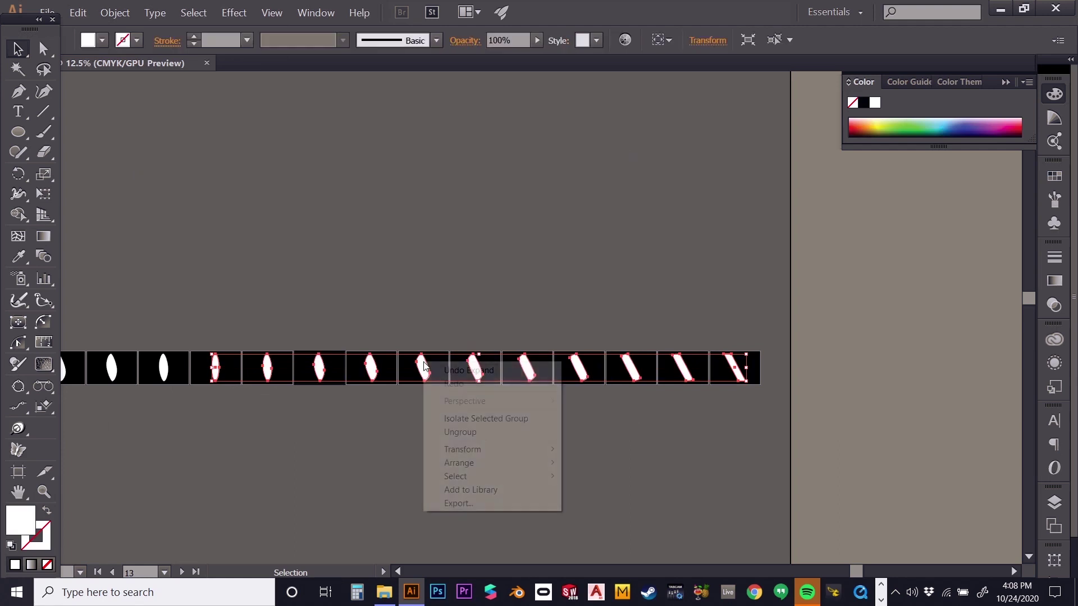
pyautogui.click(460, 432)
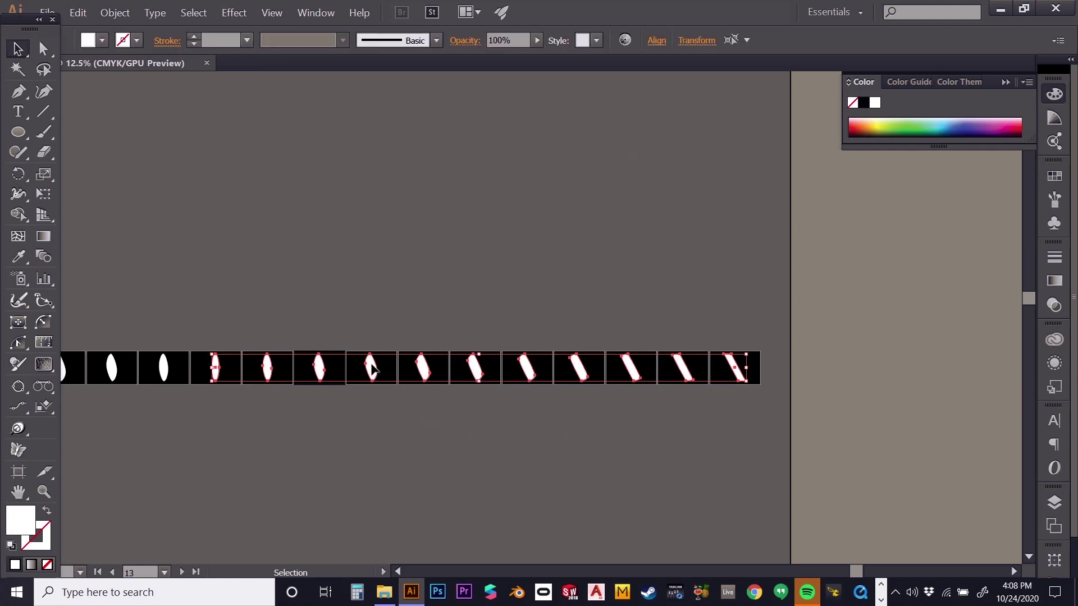
# Select several in-between shapes through artboard 17 individually to confirm, then zoom out
pyautogui.click(372, 368)
pyautogui.click(422, 368)
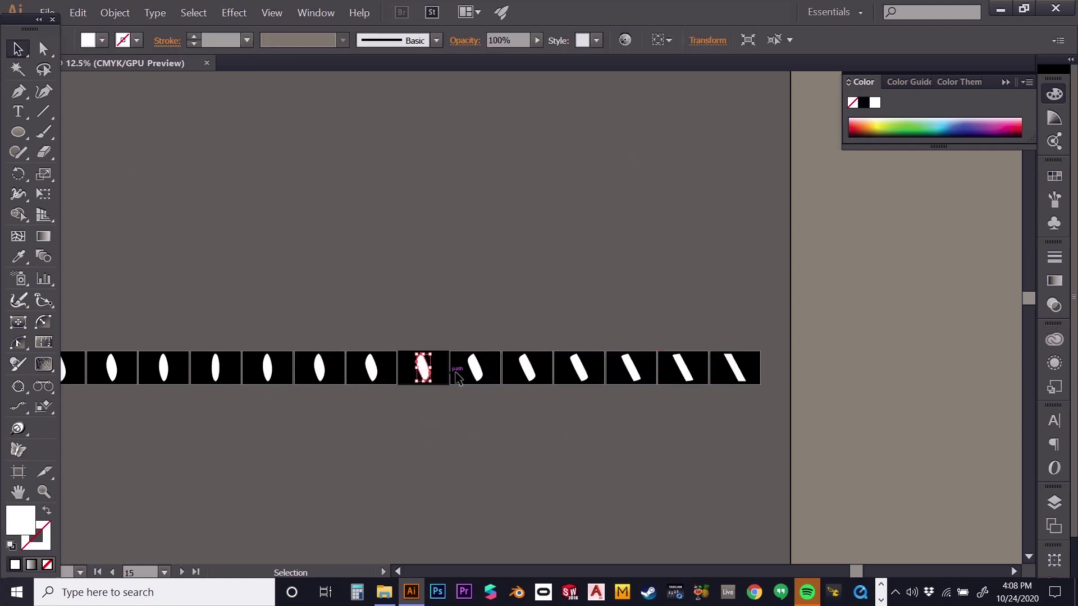
pyautogui.click(475, 368)
pyautogui.click(527, 368)
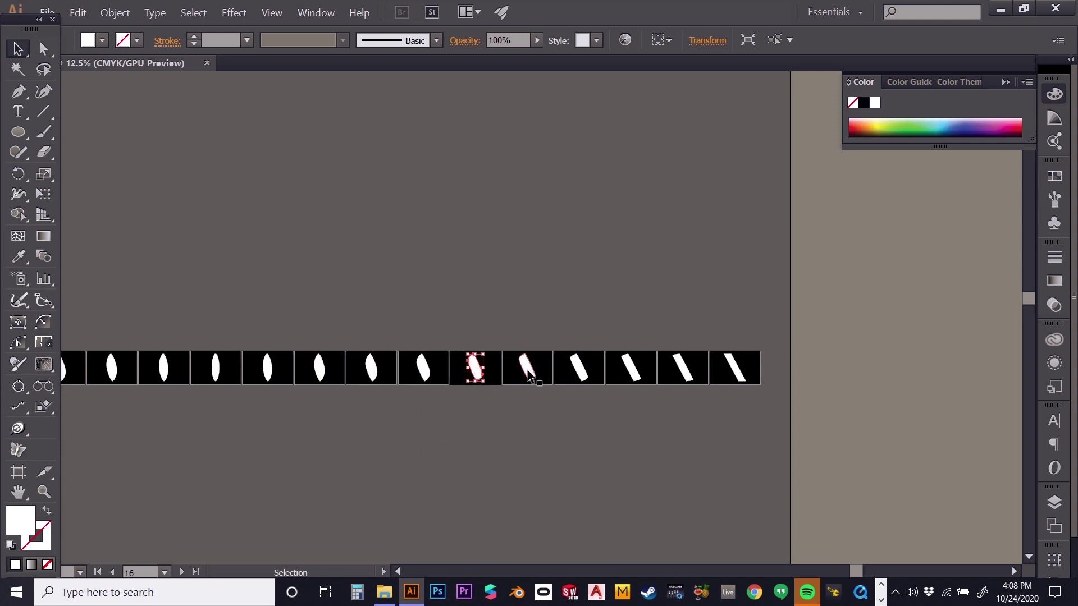
pyautogui.click(502, 306)
pyautogui.click(43, 492)
pyautogui.keyDown('alt'); pyautogui.click(281, 386); pyautogui.keyUp('alt')
pyautogui.keyDown('alt'); pyautogui.click(393, 320); pyautogui.keyUp('alt')
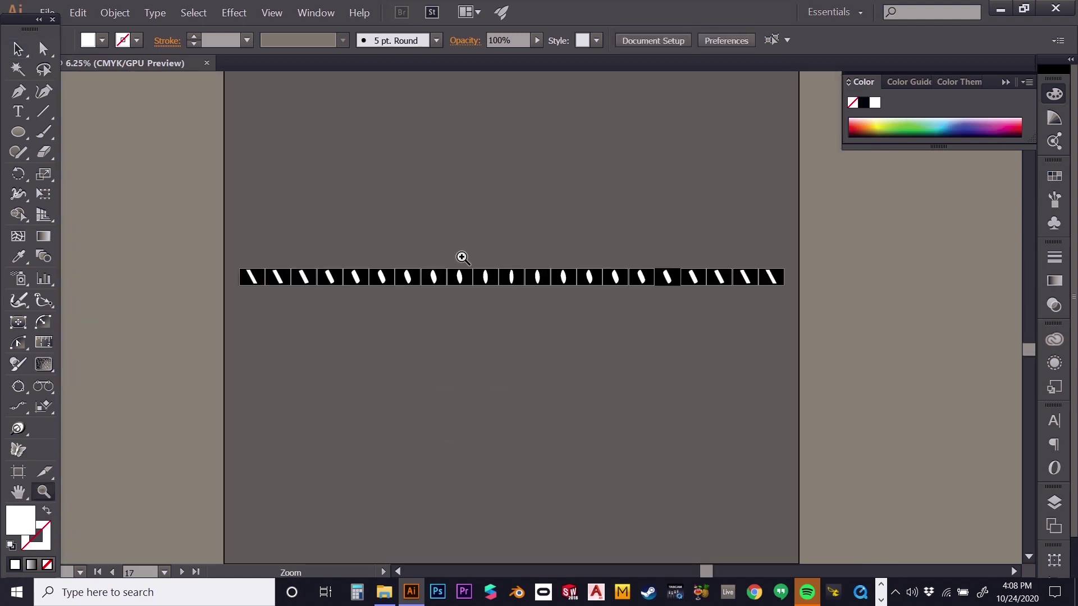
pyautogui.click(463, 257)
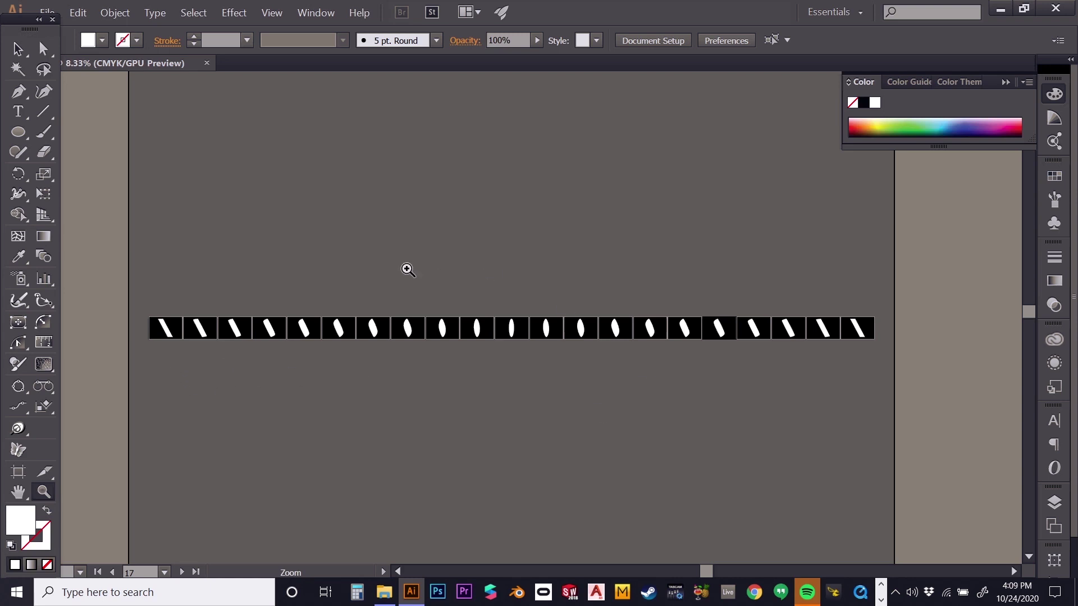
pyautogui.click(19, 135)
# Draw an oval above the artboard strip and fill it with magenta #cc3366
pyautogui.moveTo(269, 184); pyautogui.dragTo(298, 230)
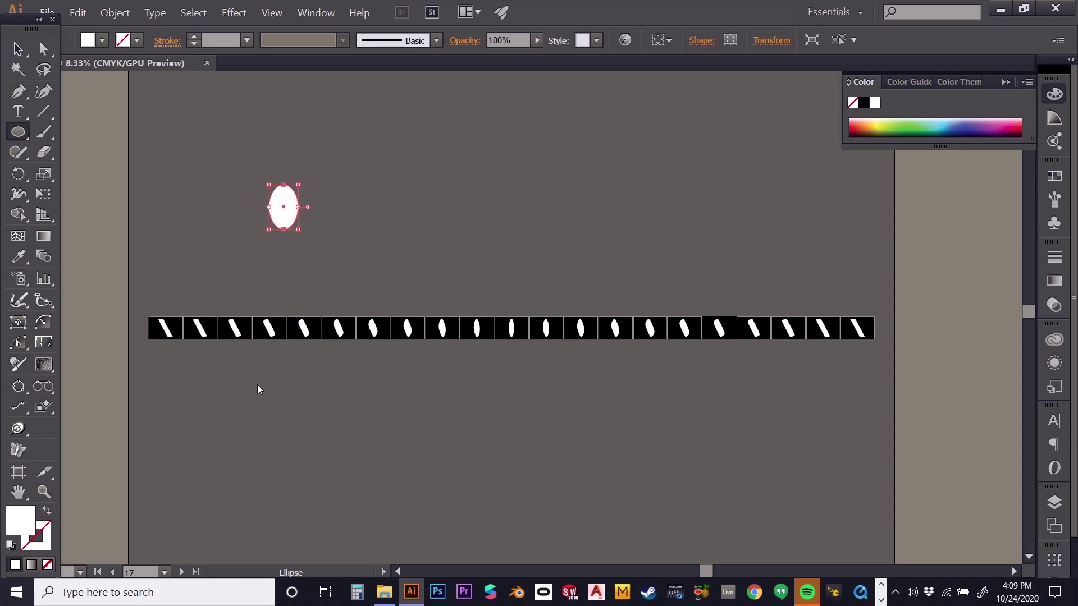
pyautogui.doubleClick(20, 519)
pyautogui.click(656, 219)
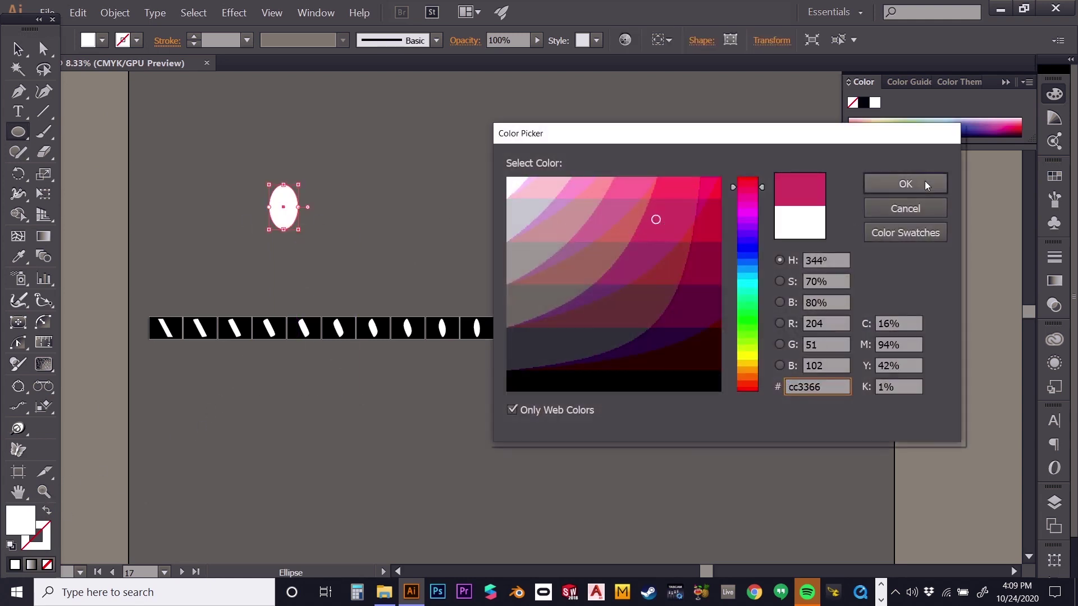
pyautogui.click(905, 185)
# Deselect the oval, then open the Ellipse size dialog and cancel it without drawing
pyautogui.press('v')
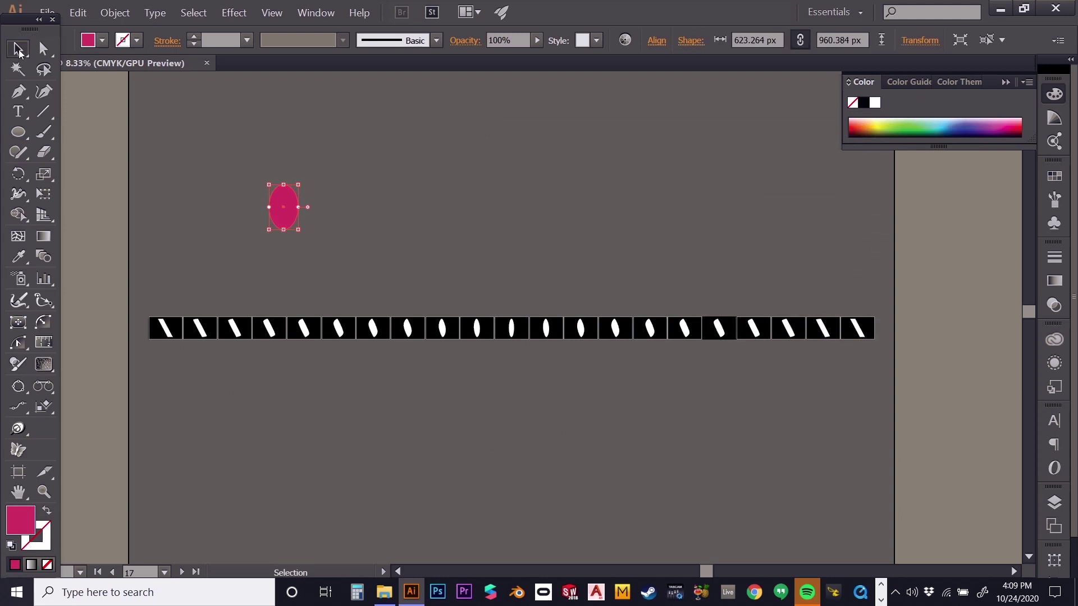
pyautogui.click(390, 227)
pyautogui.click(20, 134)
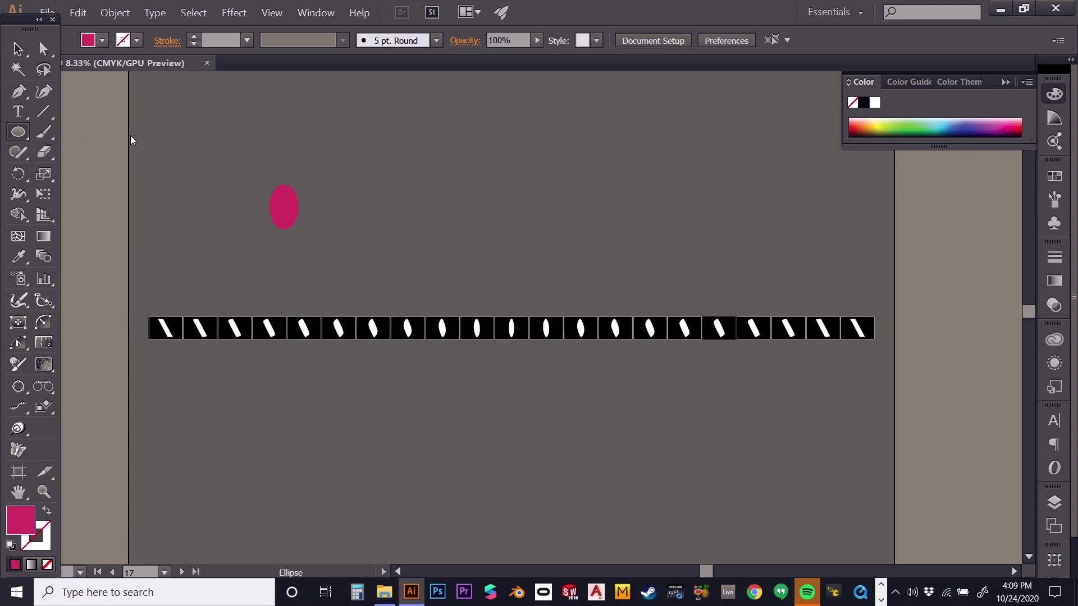
pyautogui.click(99, 119)
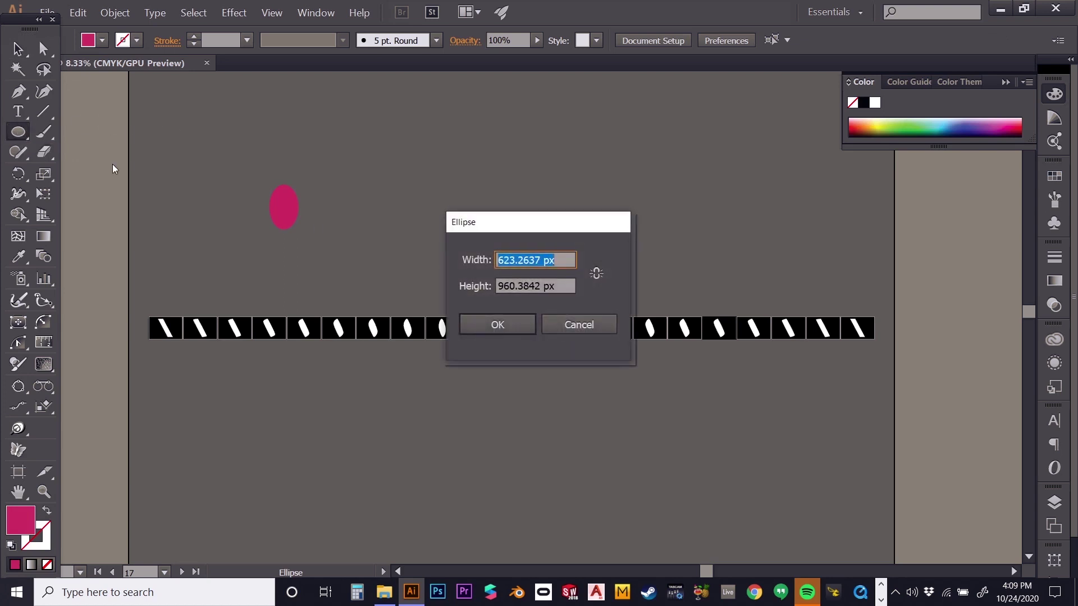
pyautogui.click(579, 324)
# Set the Polygon tool to 3 sides and draw a large triangle right of the oval
pyautogui.click(25, 133)
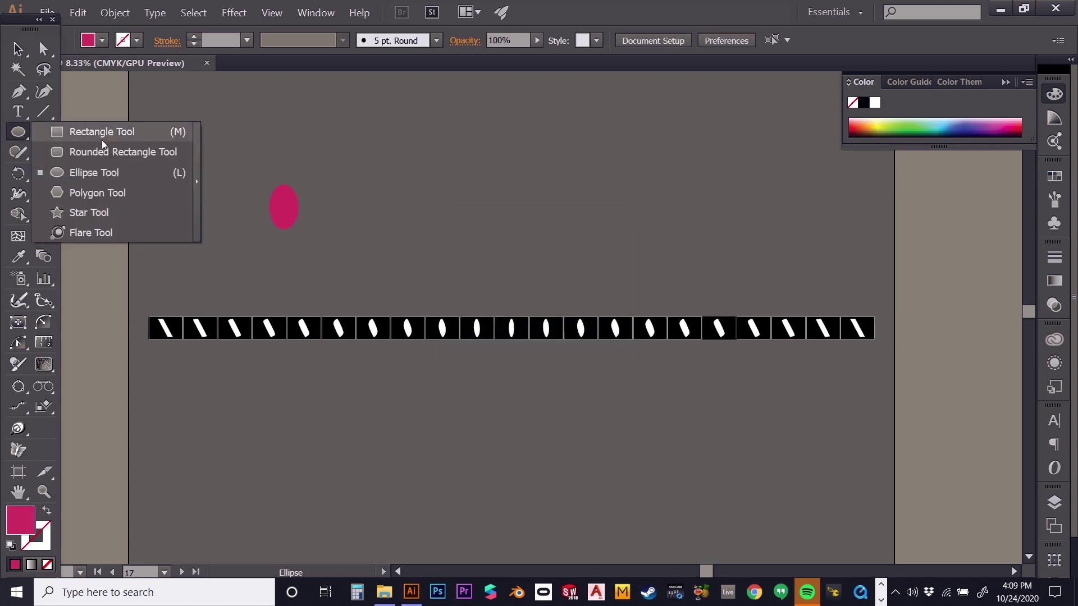
pyautogui.click(101, 195)
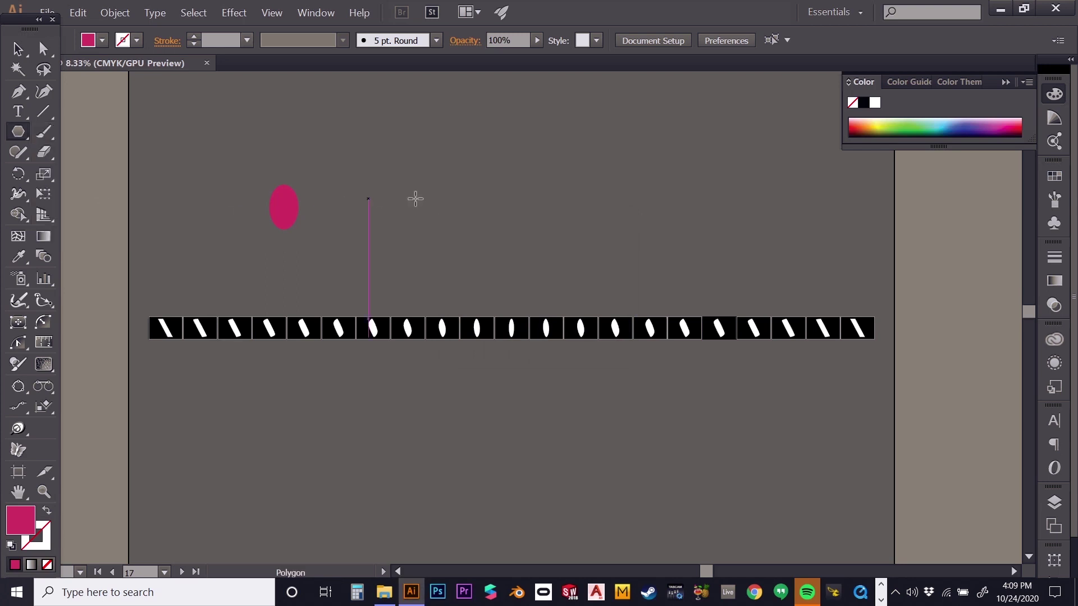
pyautogui.click(446, 197)
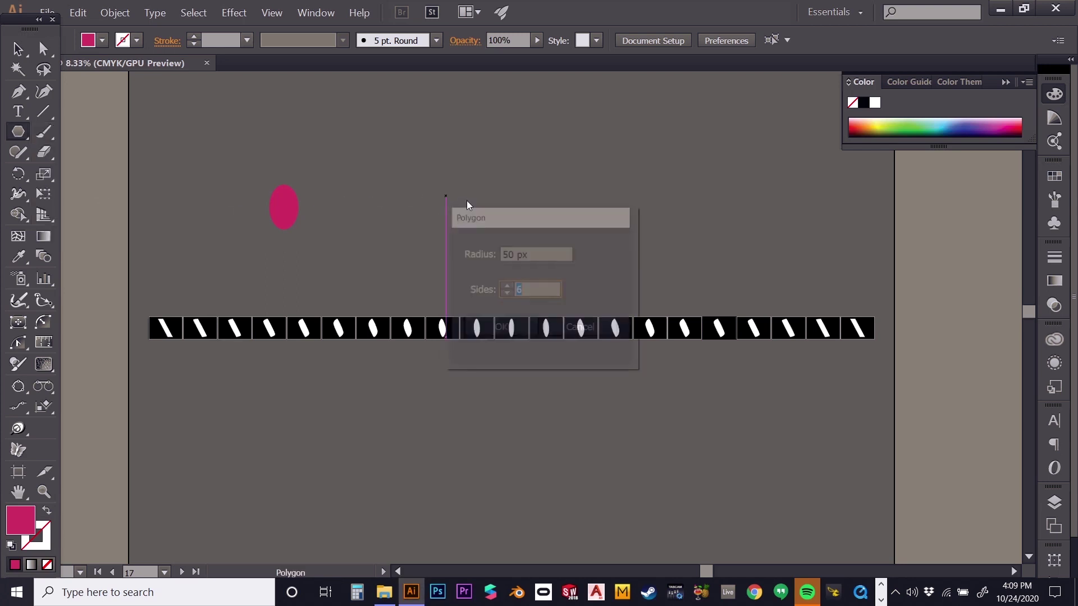
pyautogui.doubleClick(533, 289)
pyautogui.write('3')
pyautogui.click(520, 332)
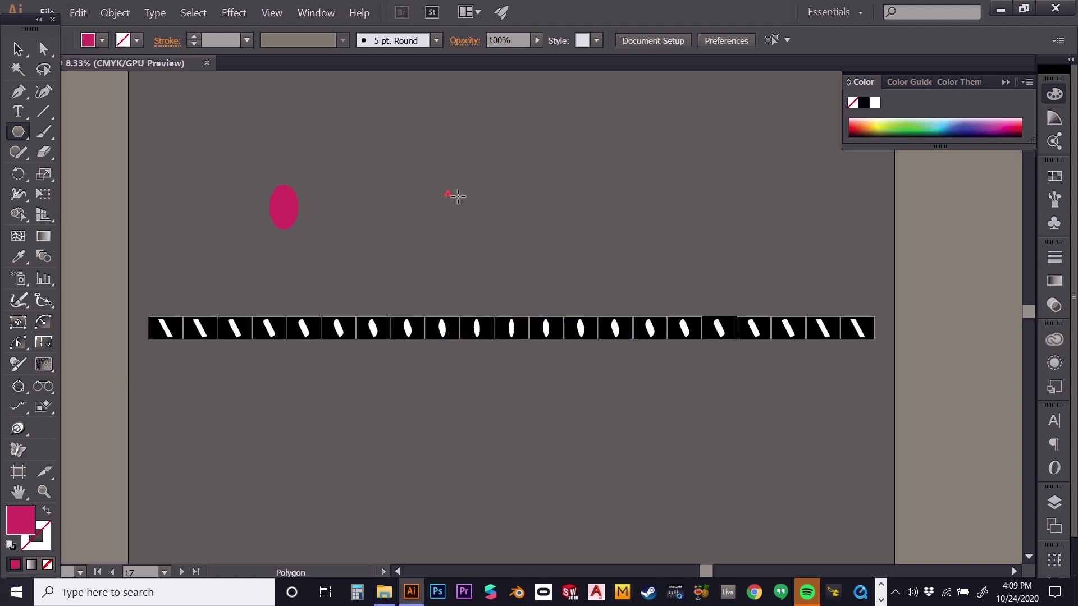
pyautogui.hotkey('ctrl', 'z')
pyautogui.moveTo(432, 180); pyautogui.dragTo(497, 247)
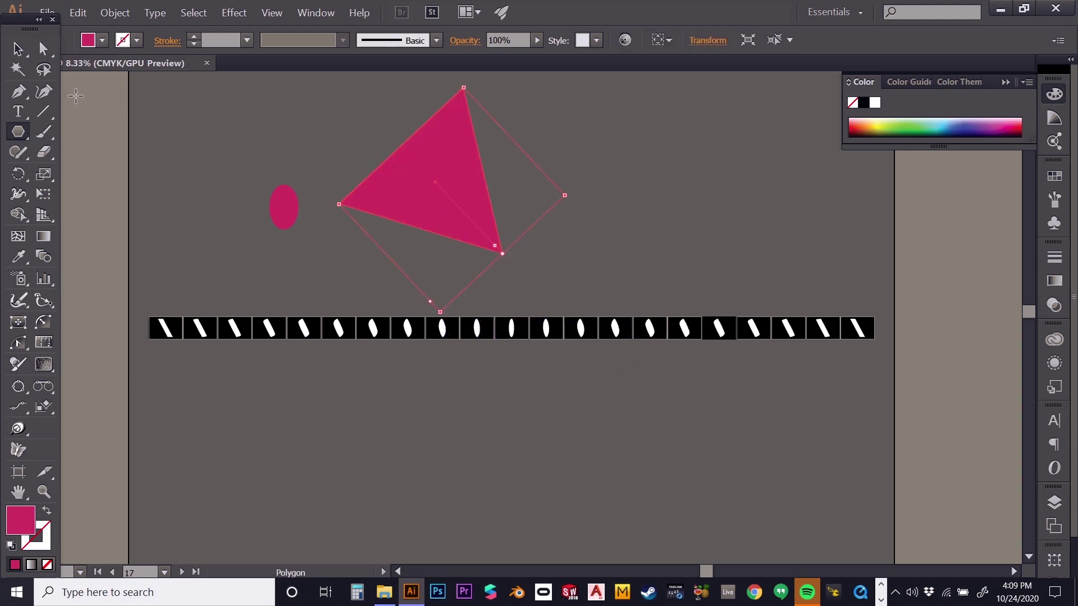
pyautogui.click(17, 49)
pyautogui.moveTo(464, 88); pyautogui.dragTo(603, 185)
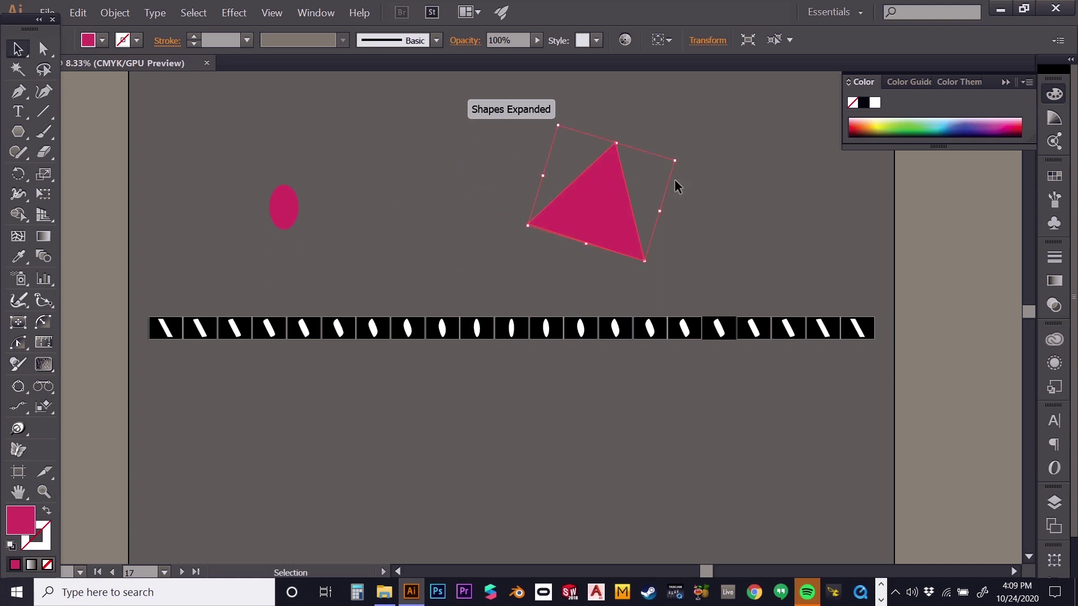
# Fill the triangle with blue #3333ff, move it further right, and select it with the oval
pyautogui.doubleClick(21, 520)
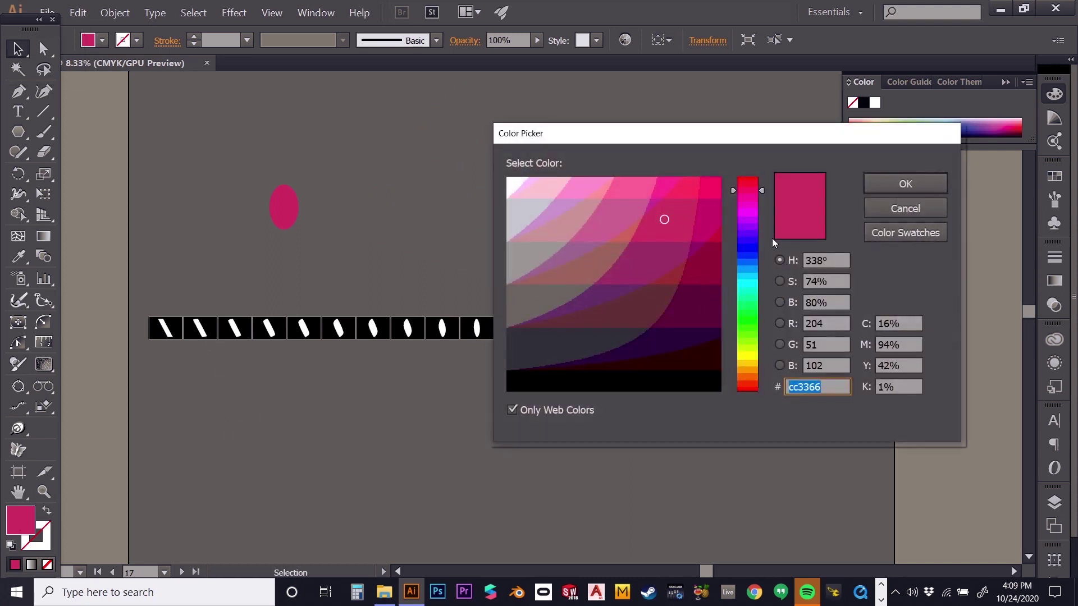
pyautogui.moveTo(749, 237); pyautogui.dragTo(751, 247)
pyautogui.click(693, 190)
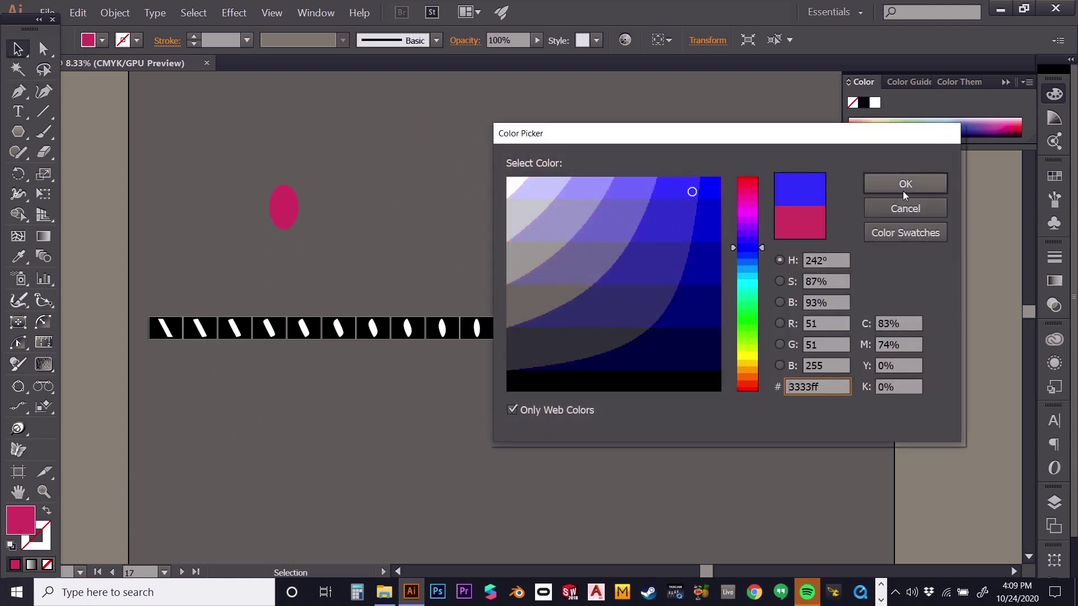
pyautogui.click(904, 187)
pyautogui.moveTo(590, 218); pyautogui.dragTo(688, 217)
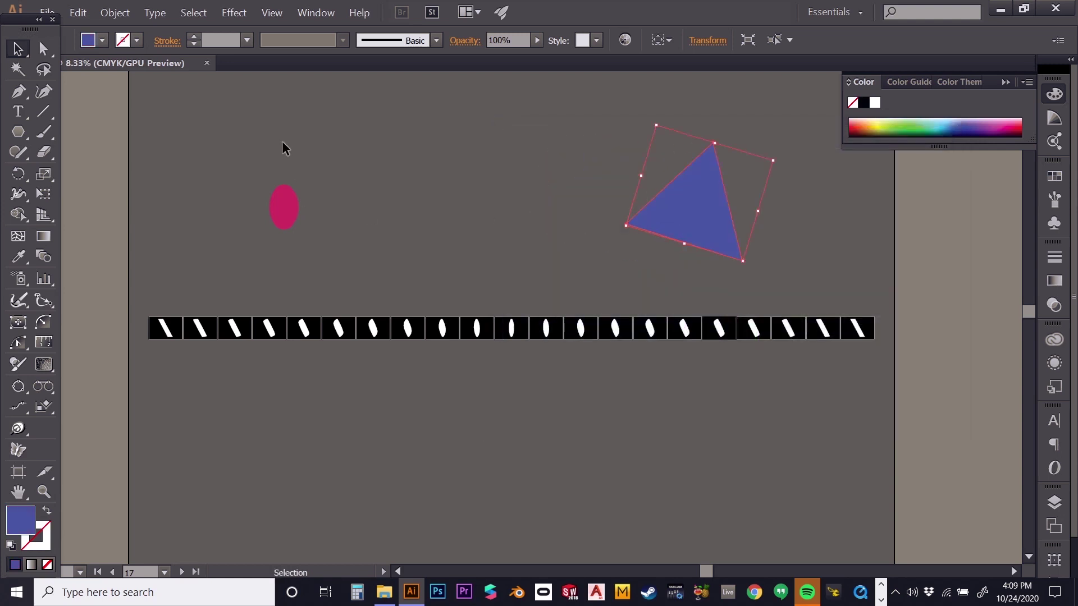
pyautogui.moveTo(285, 144); pyautogui.dragTo(700, 240)
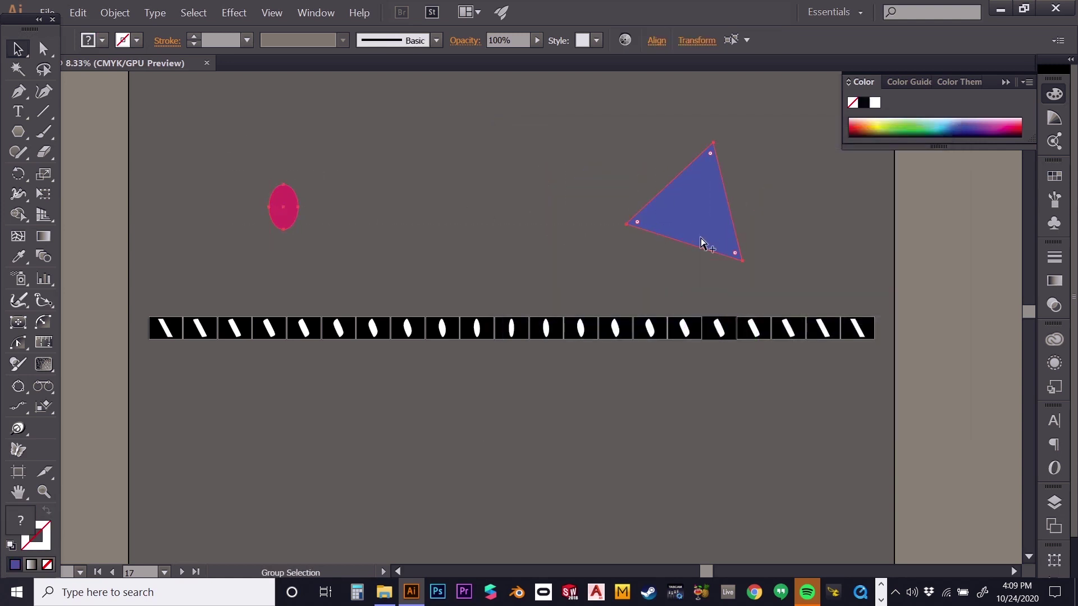
# Blend the oval into the triangle with Ctrl+Alt+B, reposition it, and scale it down small
pyautogui.hotkey('ctrl', 'alt', 'b')
pyautogui.moveTo(677, 206); pyautogui.dragTo(604, 200)
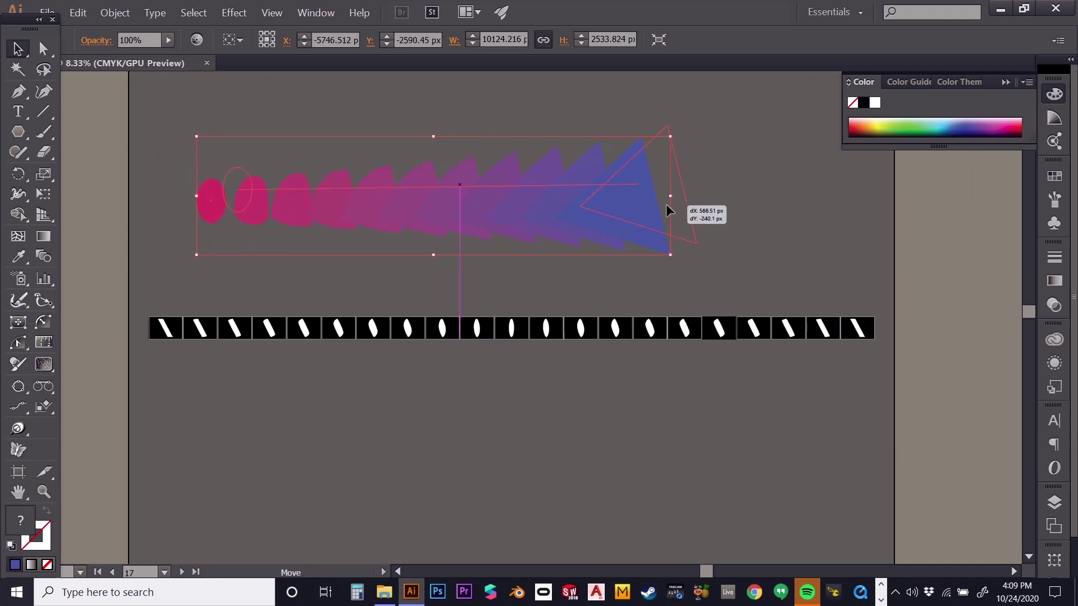
pyautogui.moveTo(668, 210); pyautogui.dragTo(568, 217)
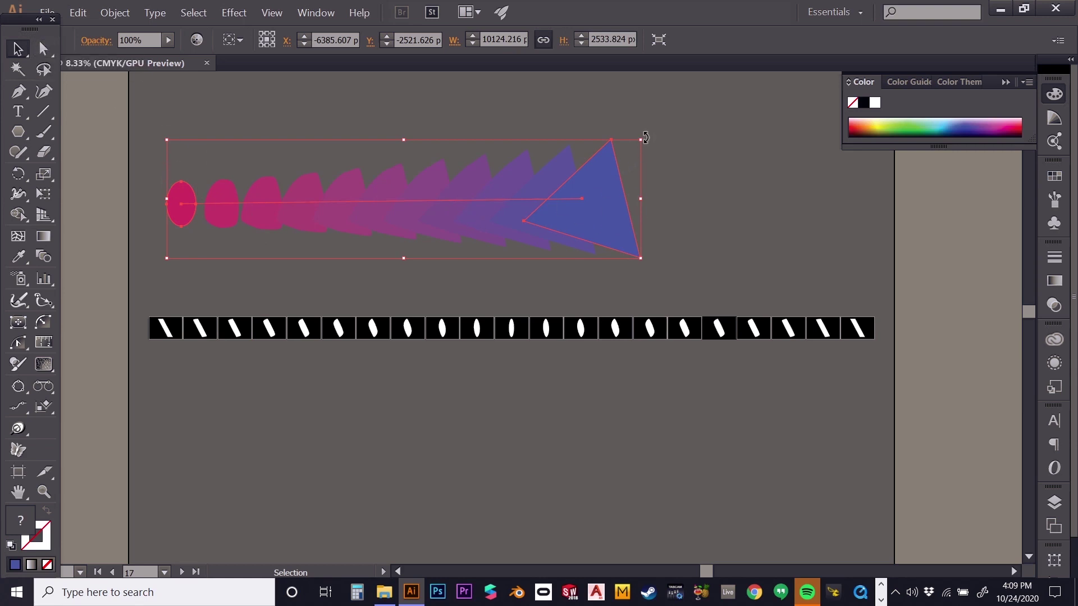
pyautogui.moveTo(641, 140); pyautogui.dragTo(310, 280)
# Zoom in to inspect the small blend, then select its end triangle and the whole blend
pyautogui.press('a')
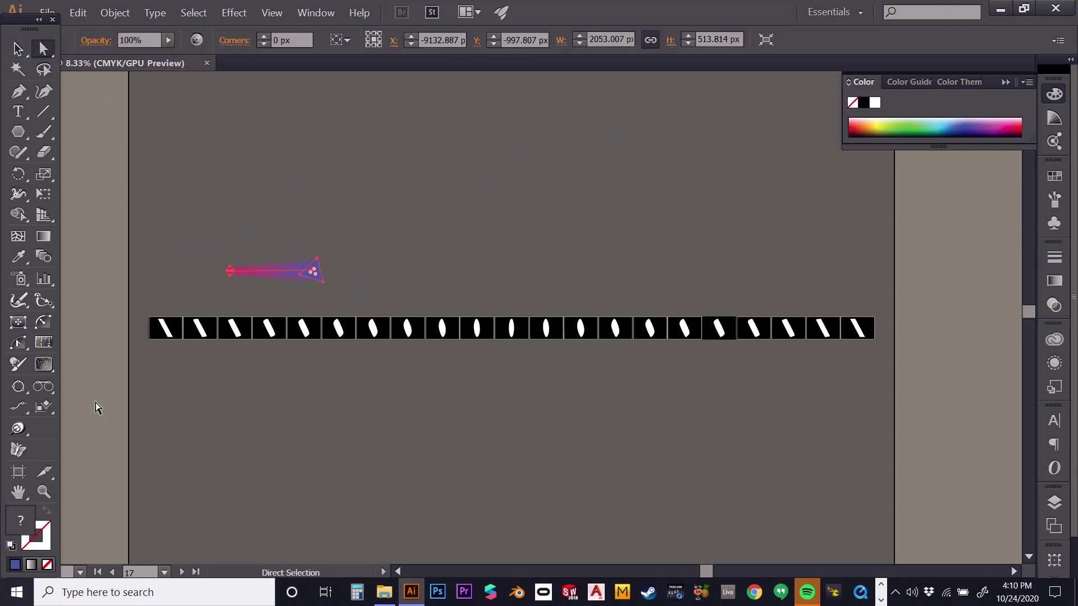
pyautogui.click(46, 492)
pyautogui.click(296, 306)
pyautogui.click(284, 260)
pyautogui.click(496, 416)
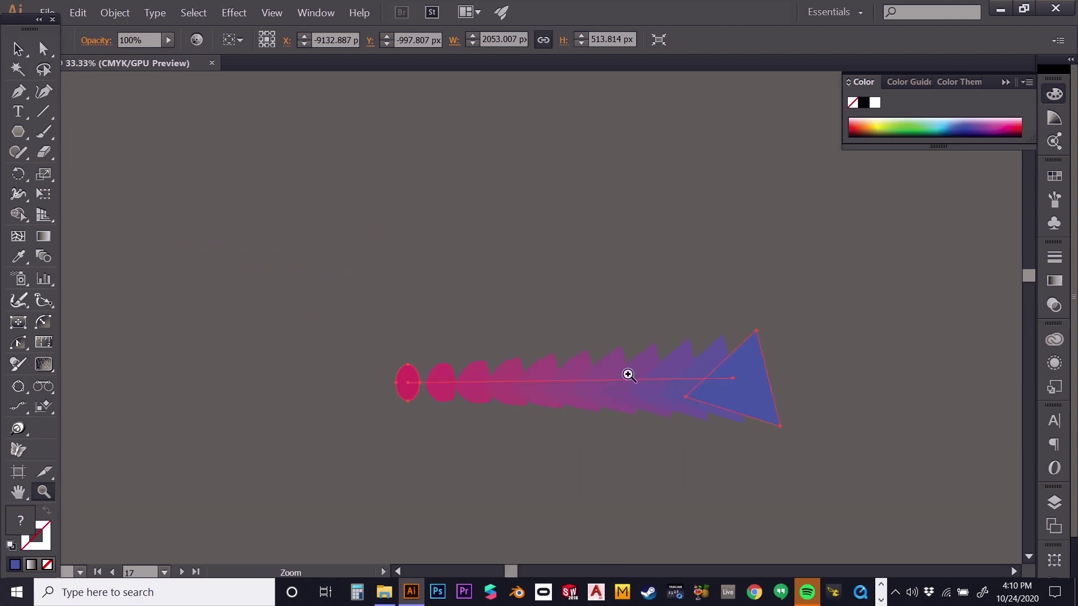
pyautogui.keyDown('alt'); pyautogui.click(742, 397); pyautogui.keyUp('alt')
pyautogui.press('a')
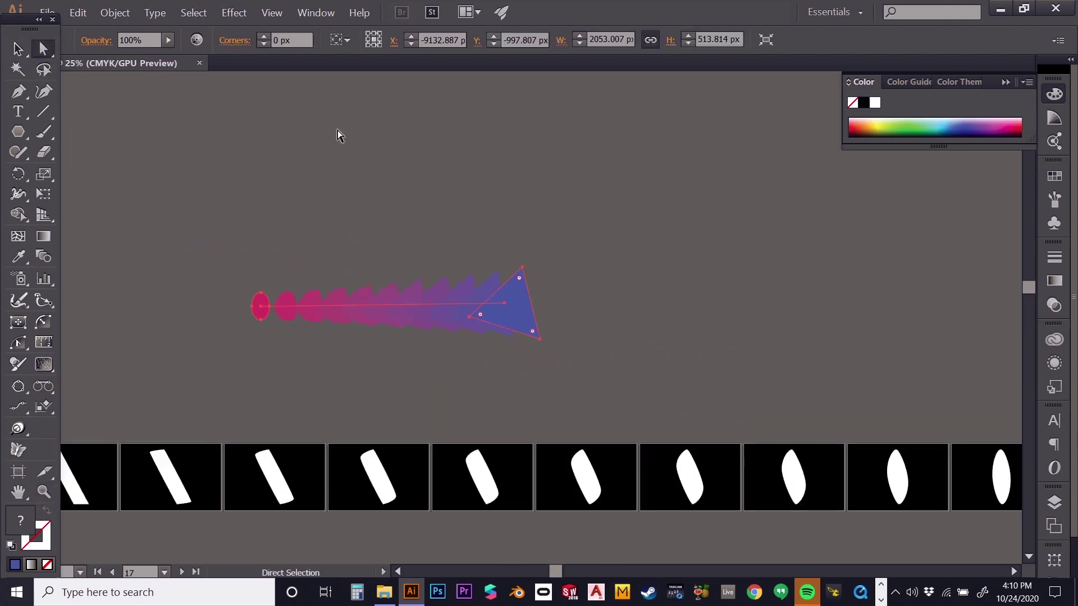
pyautogui.click(496, 339)
pyautogui.click(518, 303)
pyautogui.click(18, 49)
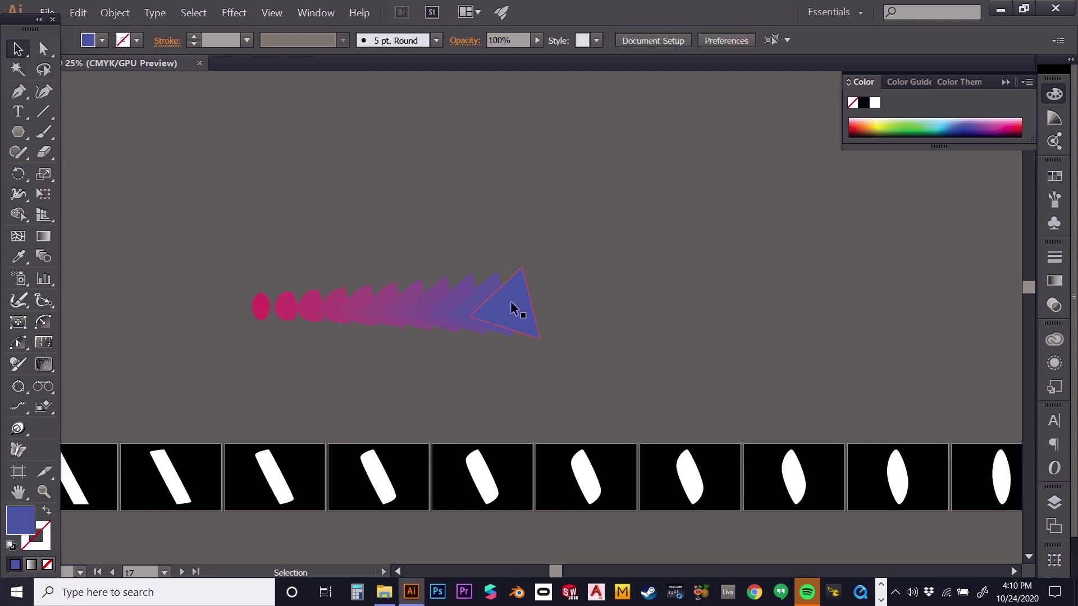
pyautogui.click(536, 302)
# Move the blend, drag its blue end triangle in isolation mode, and shift the blend about 105 px right
pyautogui.moveTo(536, 302); pyautogui.dragTo(492, 337)
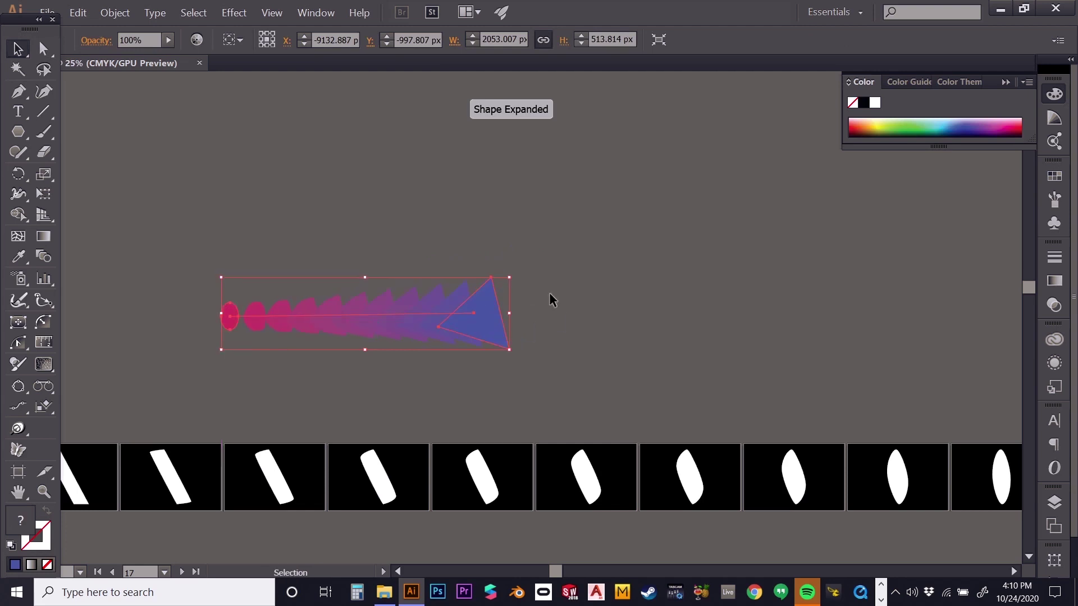
pyautogui.doubleClick(486, 318)
pyautogui.moveTo(481, 284); pyautogui.dragTo(969, 342)
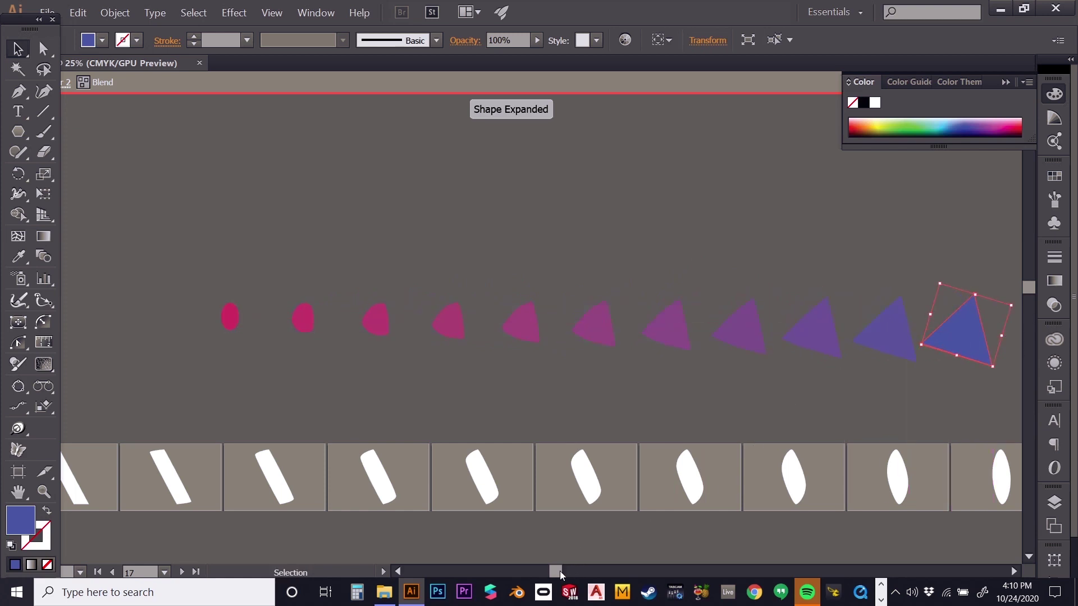
pyautogui.moveTo(558, 572); pyautogui.dragTo(597, 572)
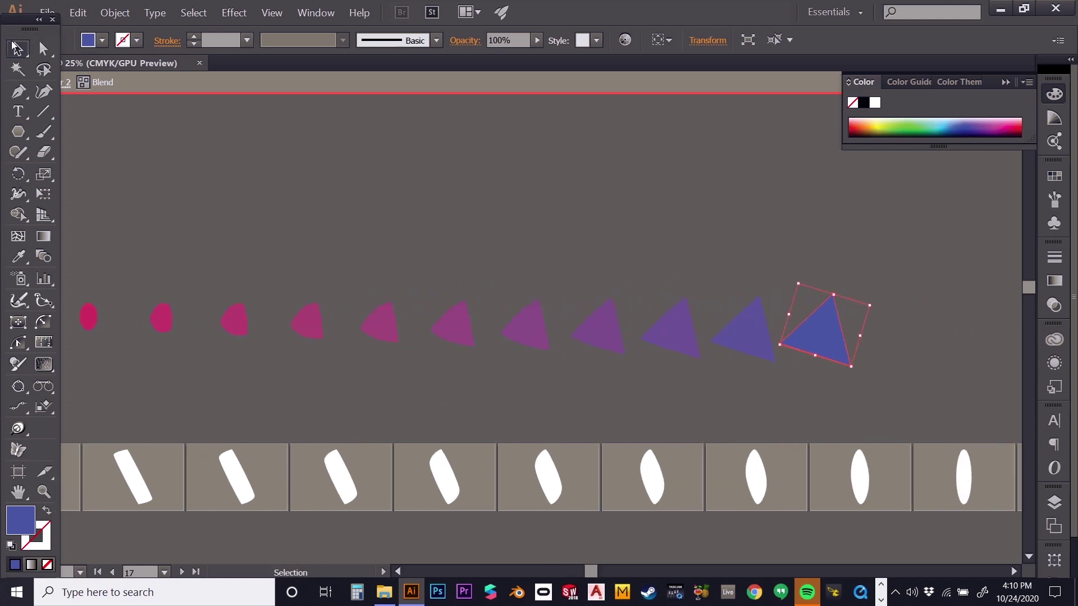
pyautogui.doubleClick(519, 243)
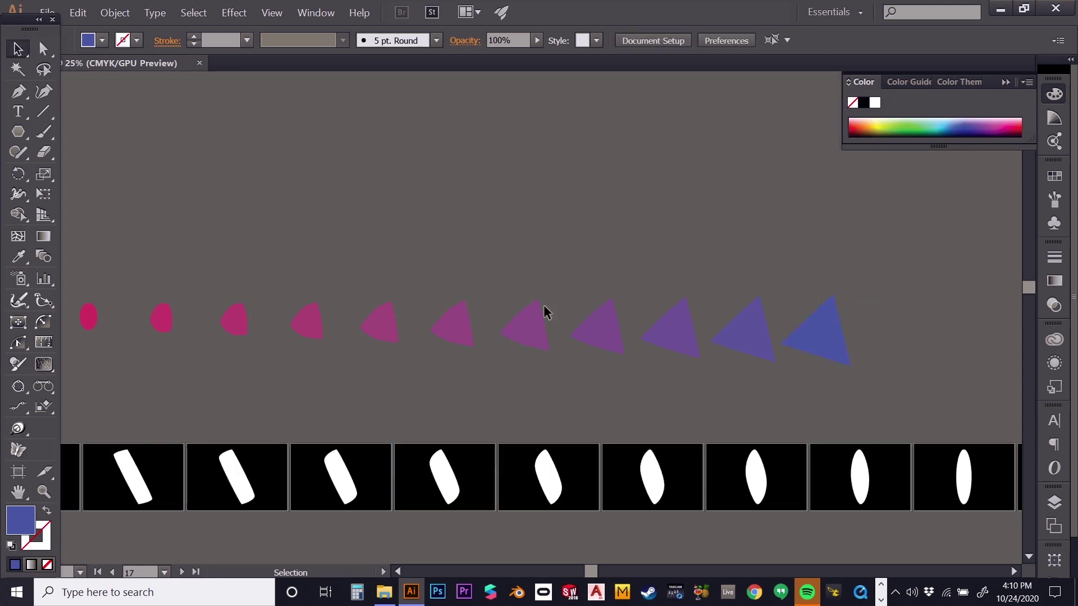
pyautogui.moveTo(728, 344); pyautogui.dragTo(789, 340)
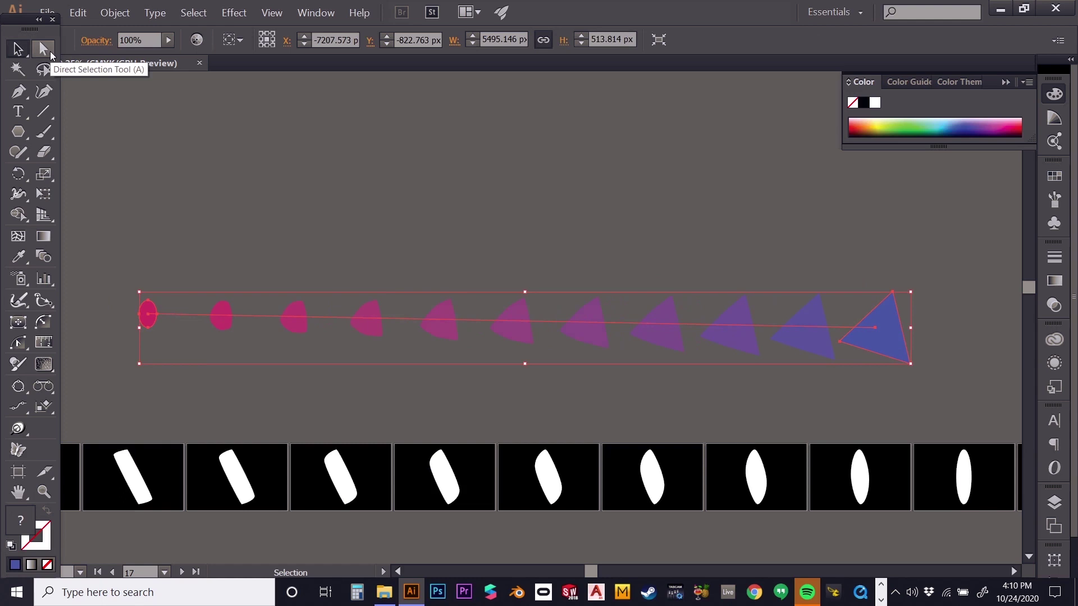
# Select the blend's blue end triangle with the Direct Selection tool
pyautogui.click(44, 49)
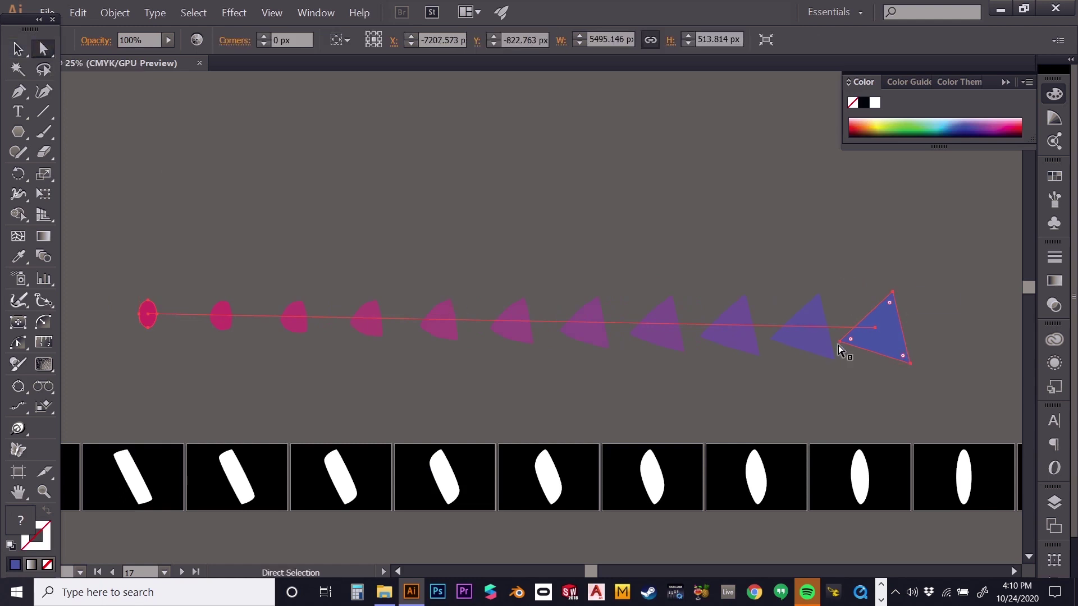
pyautogui.click(171, 306)
pyautogui.click(155, 308)
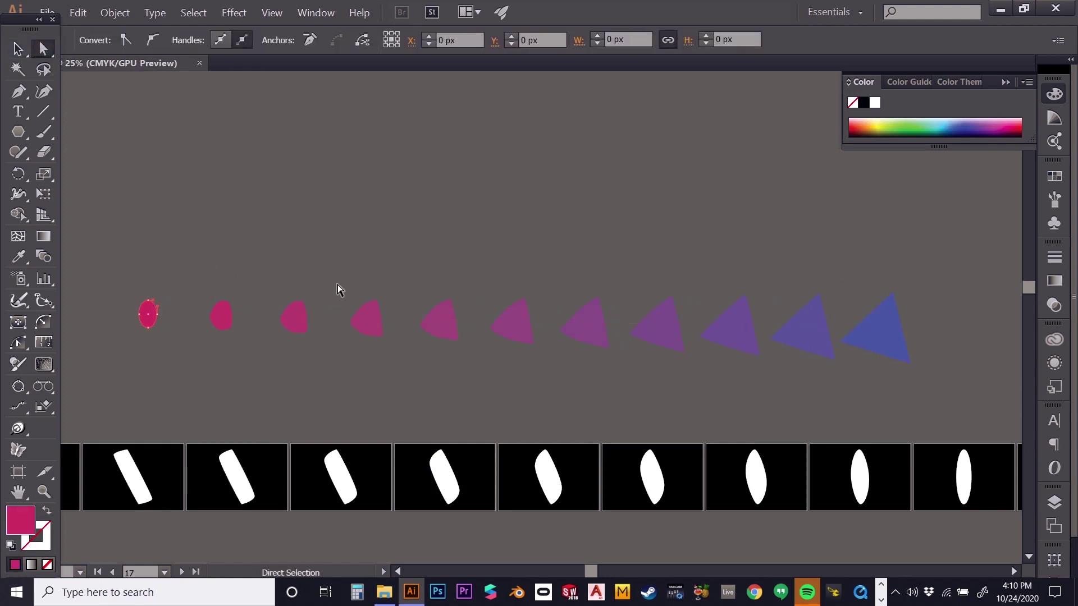
pyautogui.click(836, 247)
pyautogui.click(875, 311)
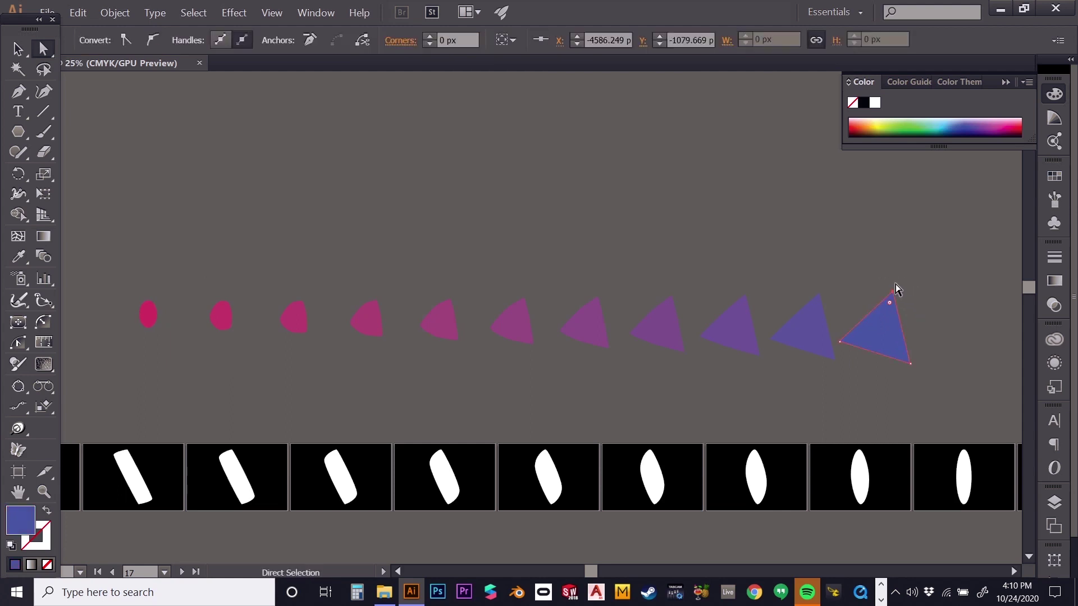
pyautogui.moveTo(876, 271); pyautogui.dragTo(867, 357)
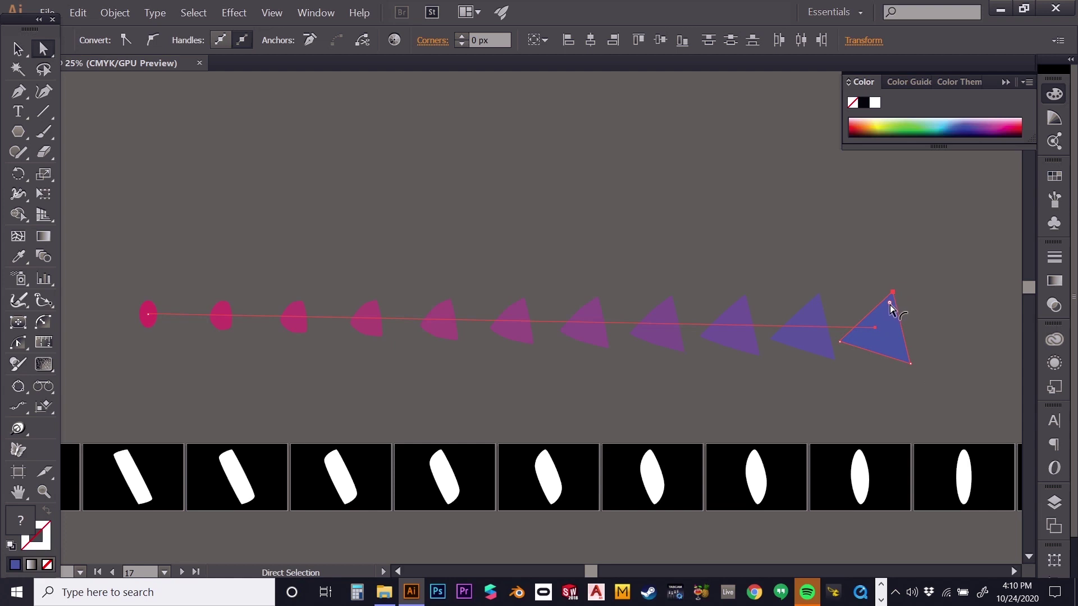
# Round the triangle's top corner to 92.52 px and drag its anchors into a tall four-sided kite
pyautogui.moveTo(891, 305); pyautogui.dragTo(887, 317)
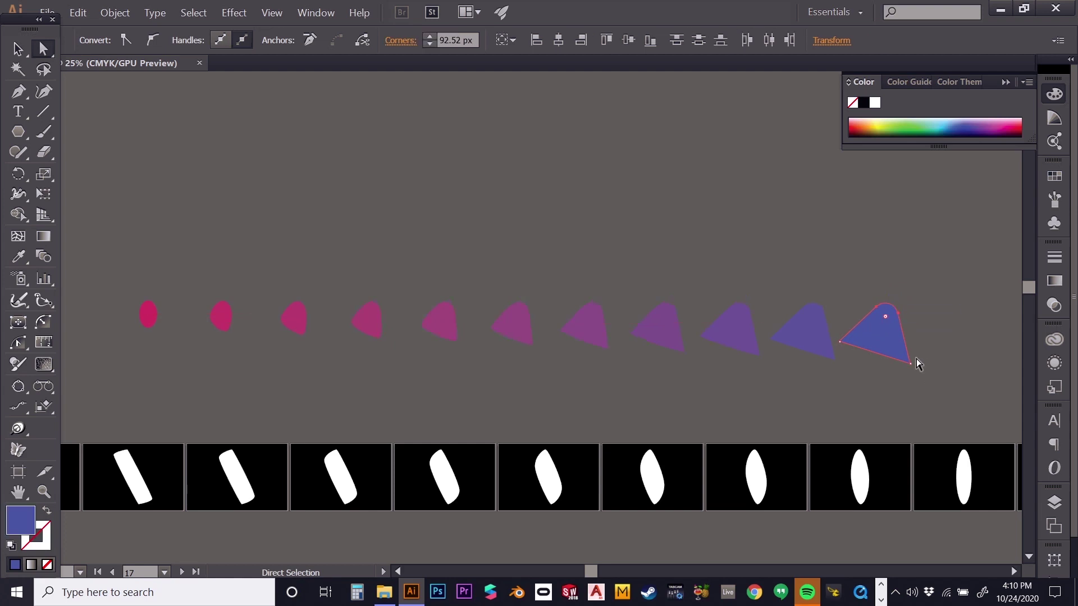
pyautogui.moveTo(912, 365); pyautogui.dragTo(891, 413)
pyautogui.moveTo(841, 341); pyautogui.dragTo(851, 258)
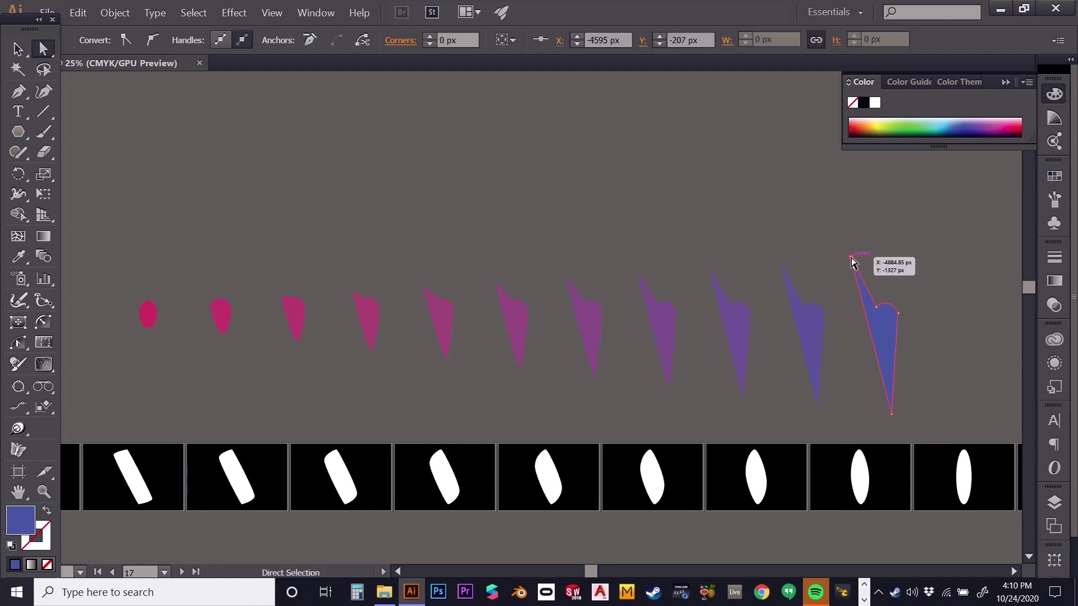
pyautogui.moveTo(877, 308); pyautogui.dragTo(913, 260)
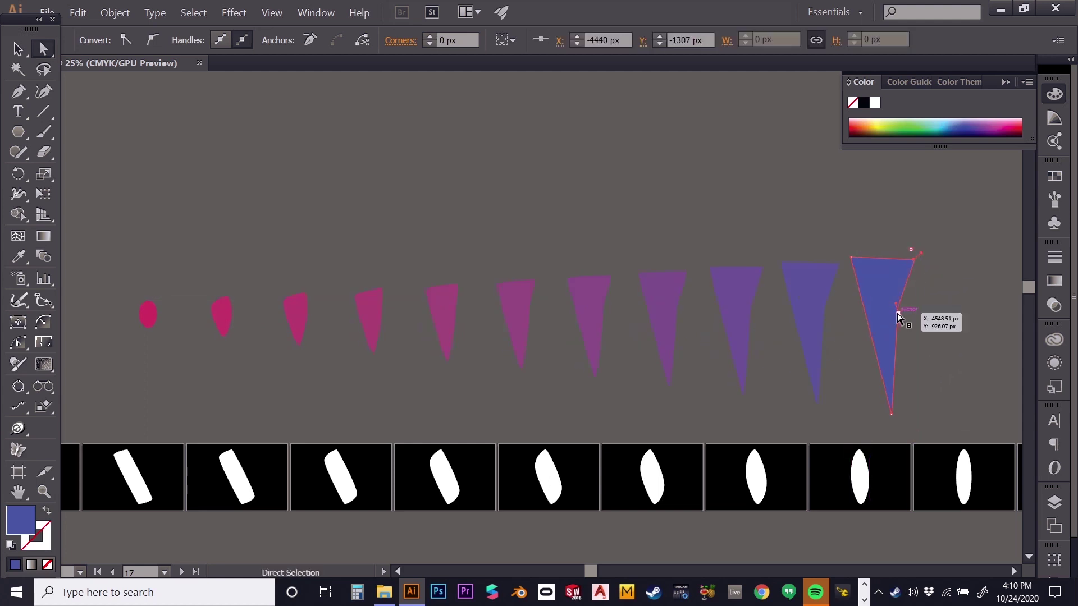
pyautogui.moveTo(898, 313); pyautogui.dragTo(960, 324)
pyautogui.moveTo(912, 259); pyautogui.dragTo(890, 287)
pyautogui.moveTo(850, 258); pyautogui.dragTo(869, 300)
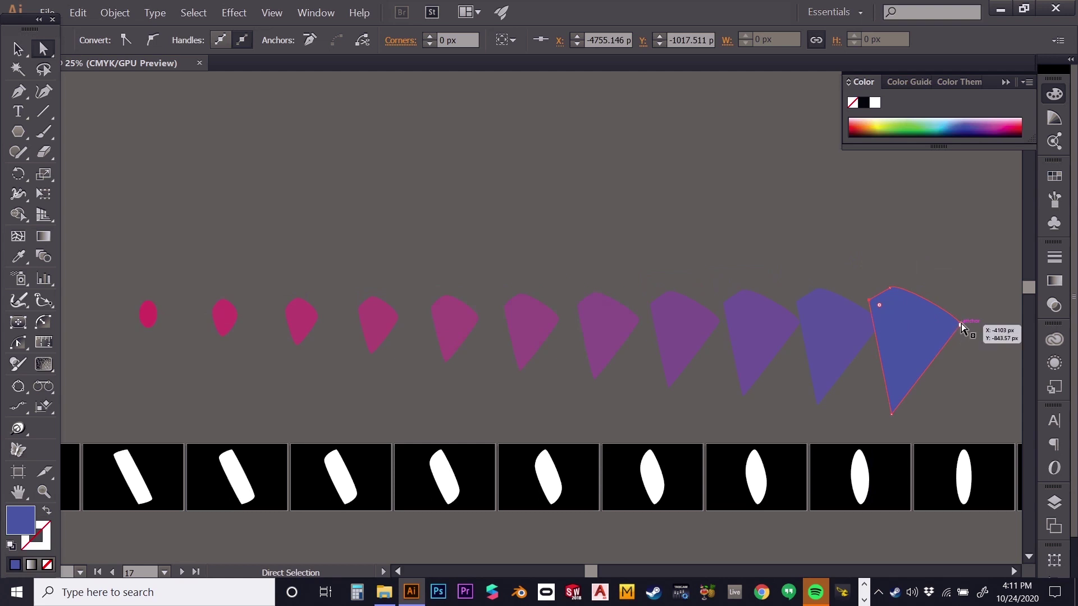
pyautogui.moveTo(961, 324); pyautogui.dragTo(932, 325)
pyautogui.moveTo(868, 299); pyautogui.dragTo(875, 350)
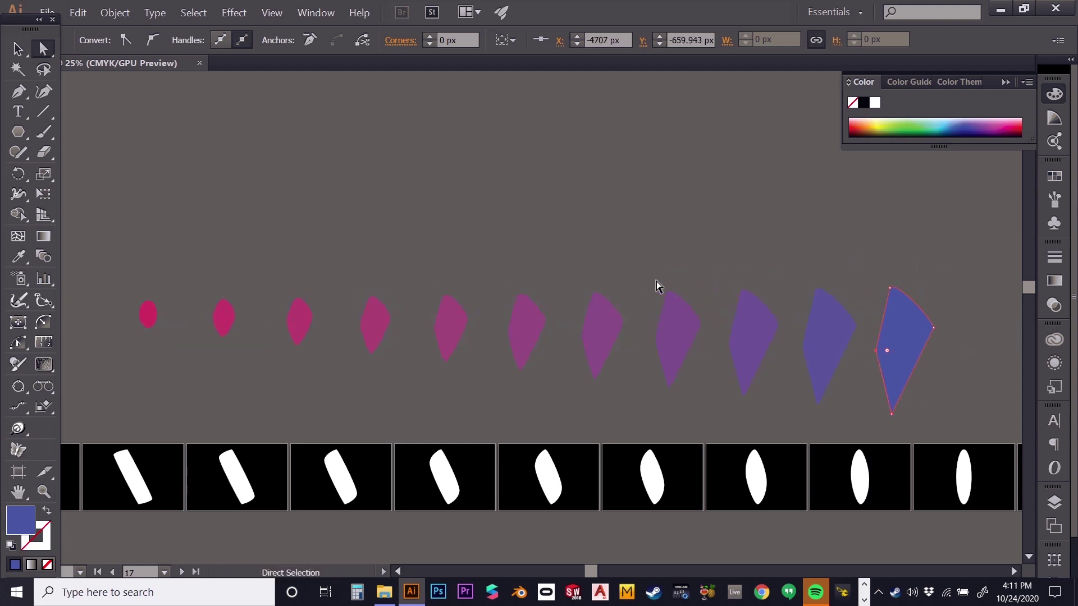
# Zoom out until all 21 artboards fit in view
pyautogui.press('z')
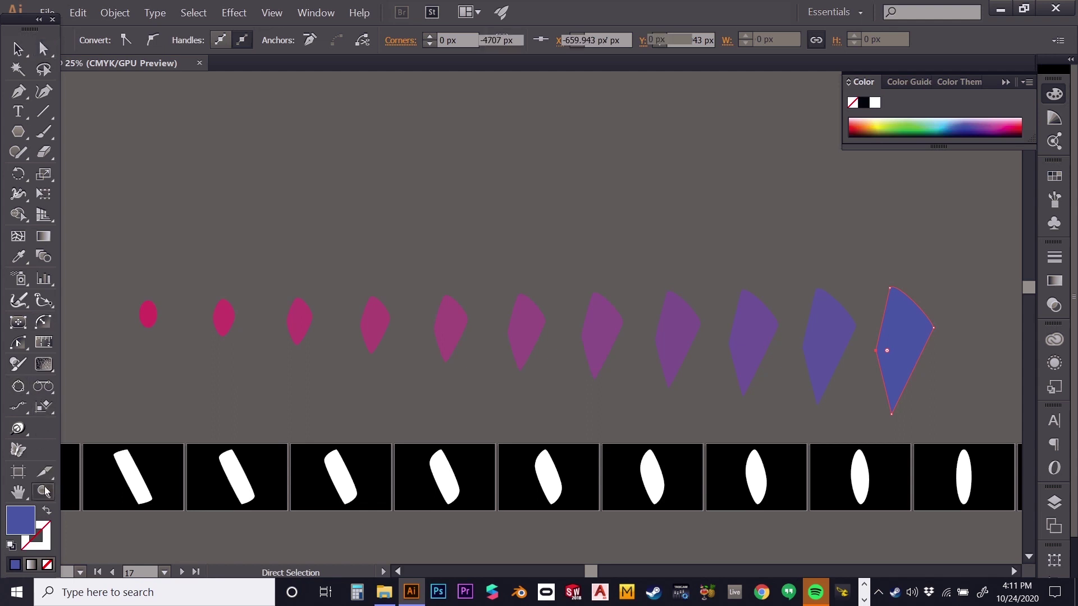
pyautogui.keyDown('alt'); pyautogui.click(493, 333); pyautogui.keyUp('alt')
pyautogui.keyDown('alt'); pyautogui.click(493, 333); pyautogui.keyUp('alt')
pyautogui.keyDown('alt'); pyautogui.click(376, 310); pyautogui.keyUp('alt')
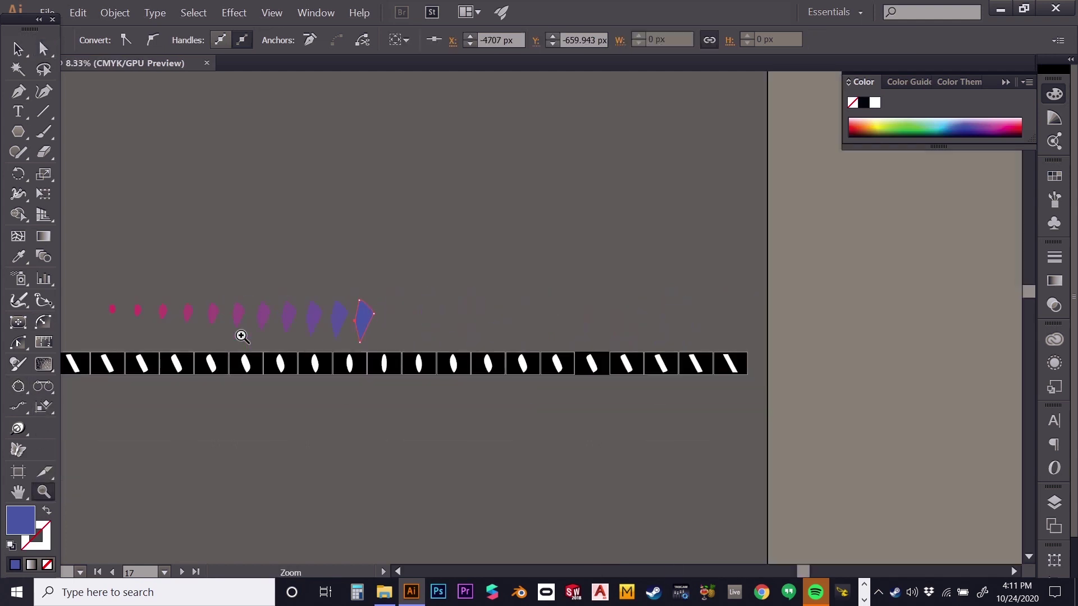
# Centre the artboard row in view and delete the pink-to-blue test blend
pyautogui.click(18, 491)
pyautogui.moveTo(263, 335); pyautogui.dragTo(383, 340)
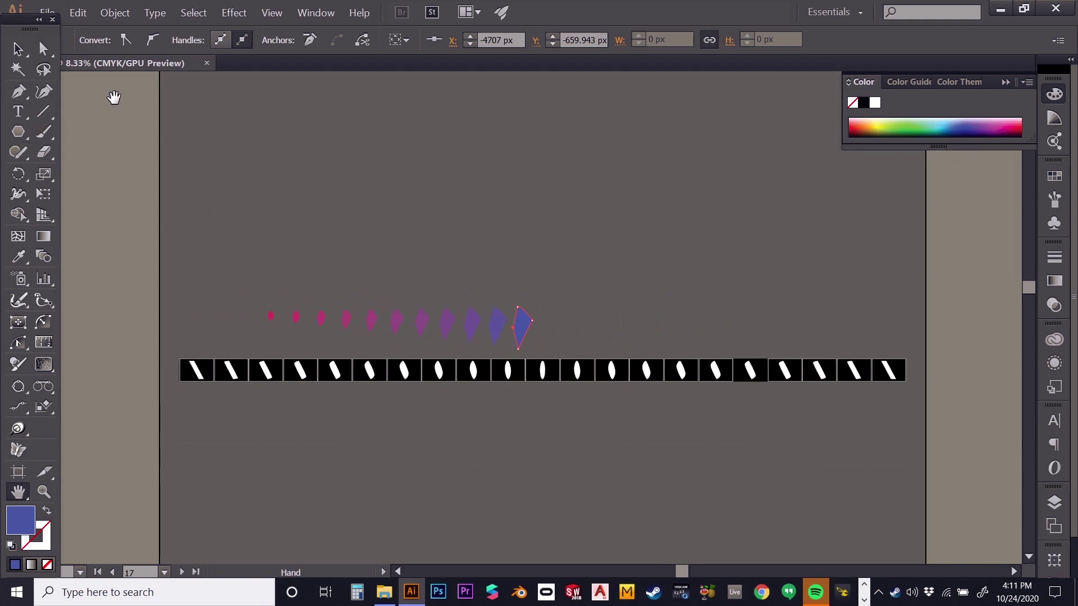
pyautogui.press('v')
pyautogui.click(344, 302)
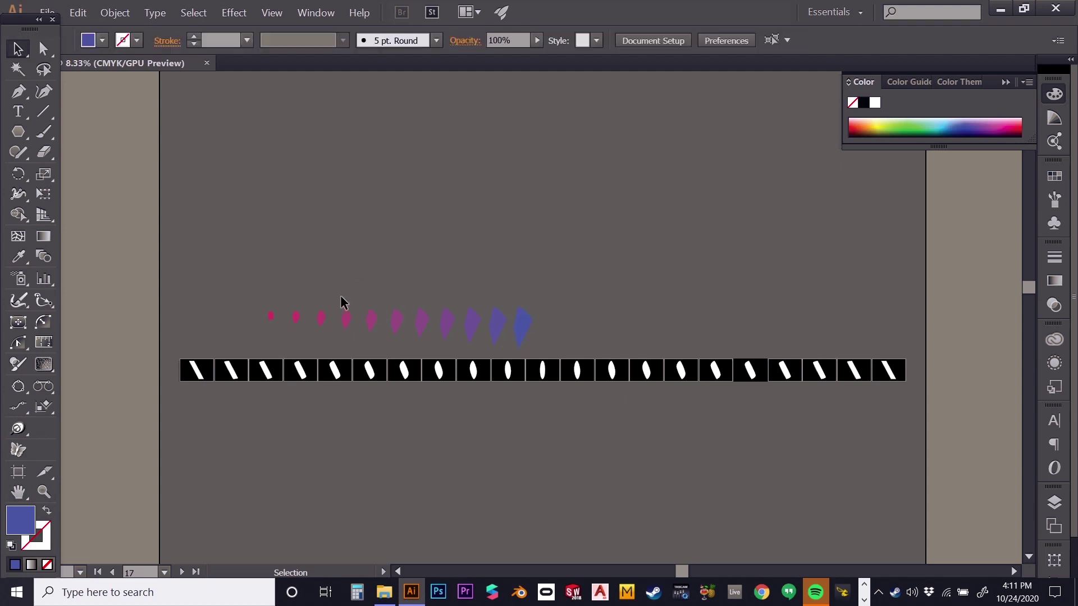
pyautogui.click(384, 322)
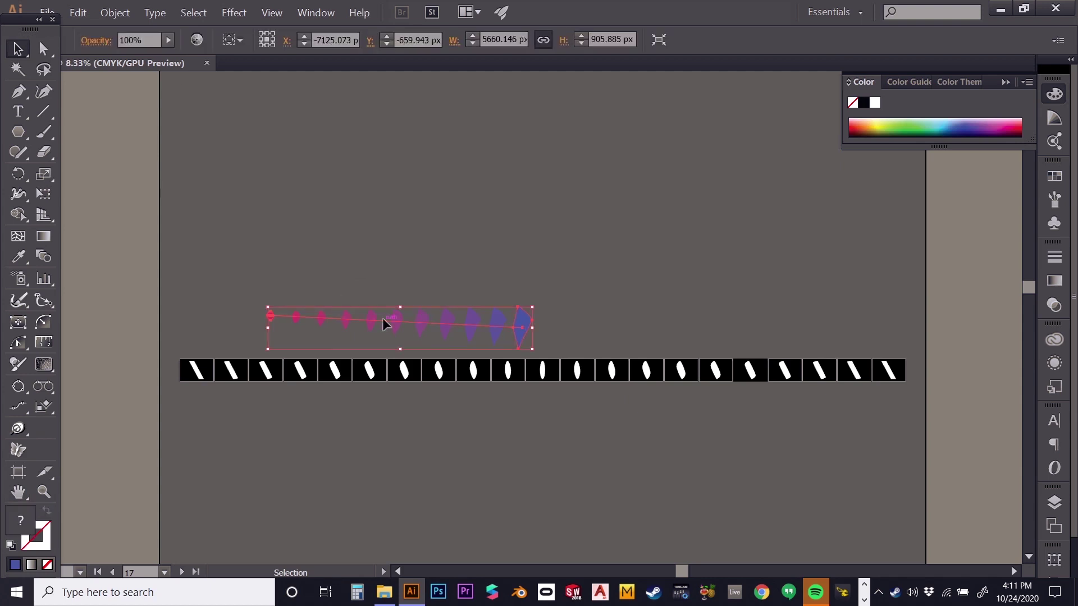
pyautogui.press('Delete')
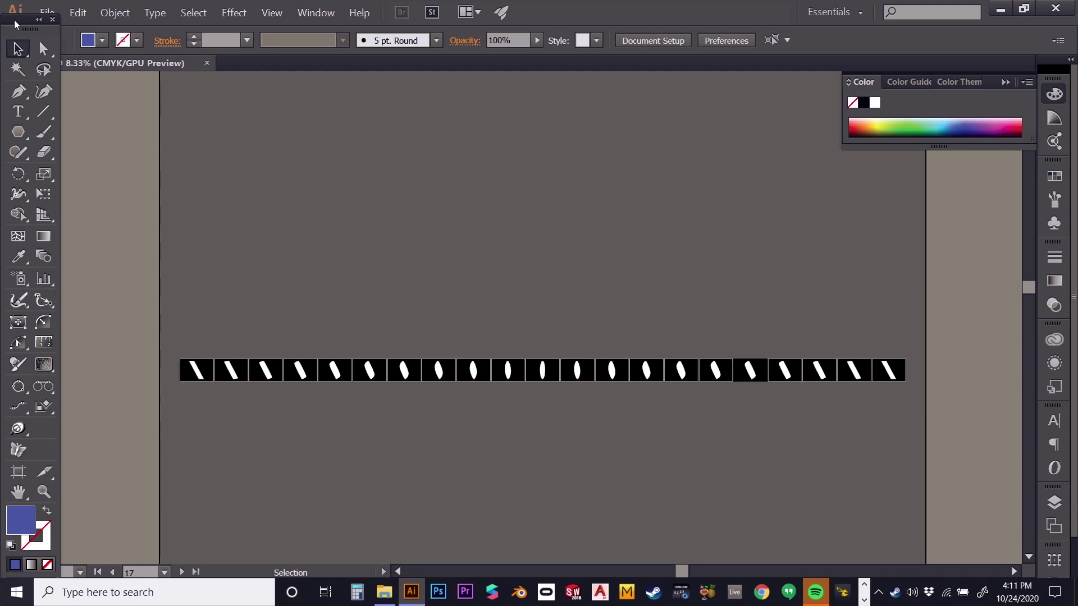
pyautogui.click(52, 12)
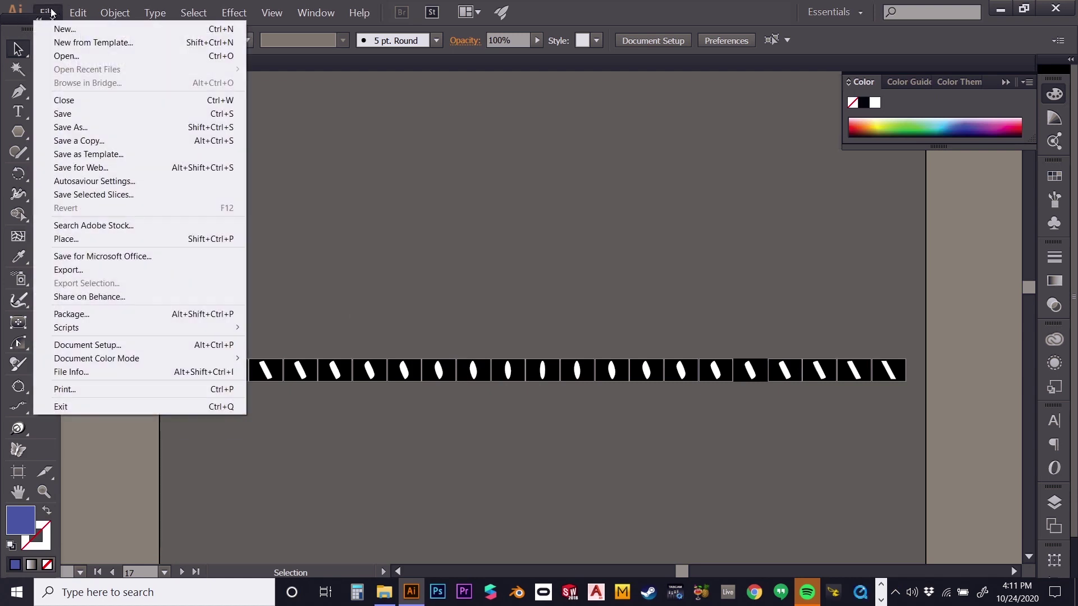
# Export all artboards as JPEGs named Morph_A into Morph_1 with Use Artboards set to All
pyautogui.click(96, 271)
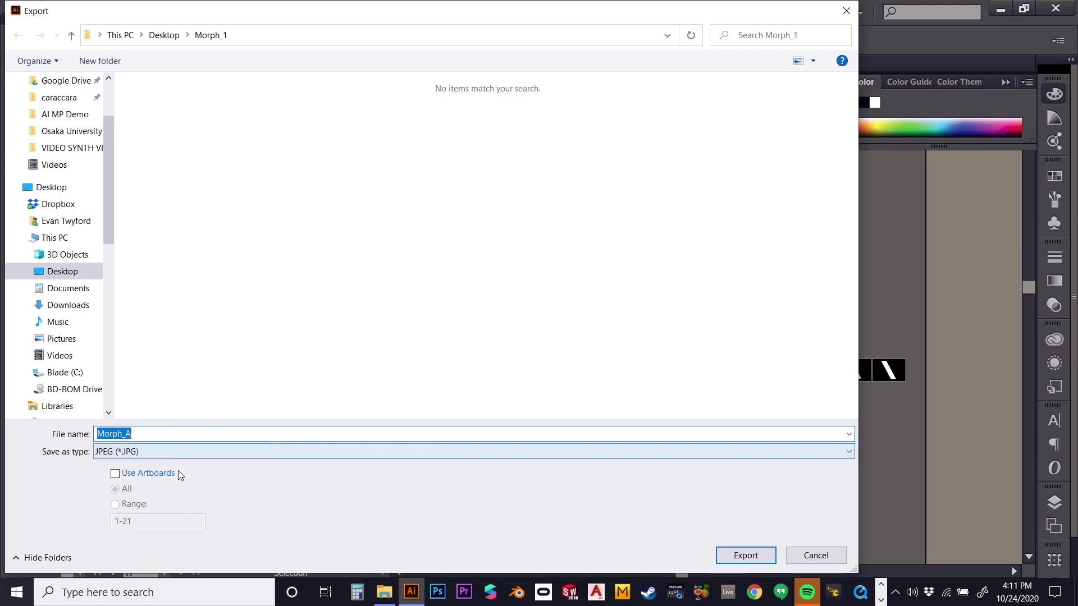
pyautogui.click(116, 475)
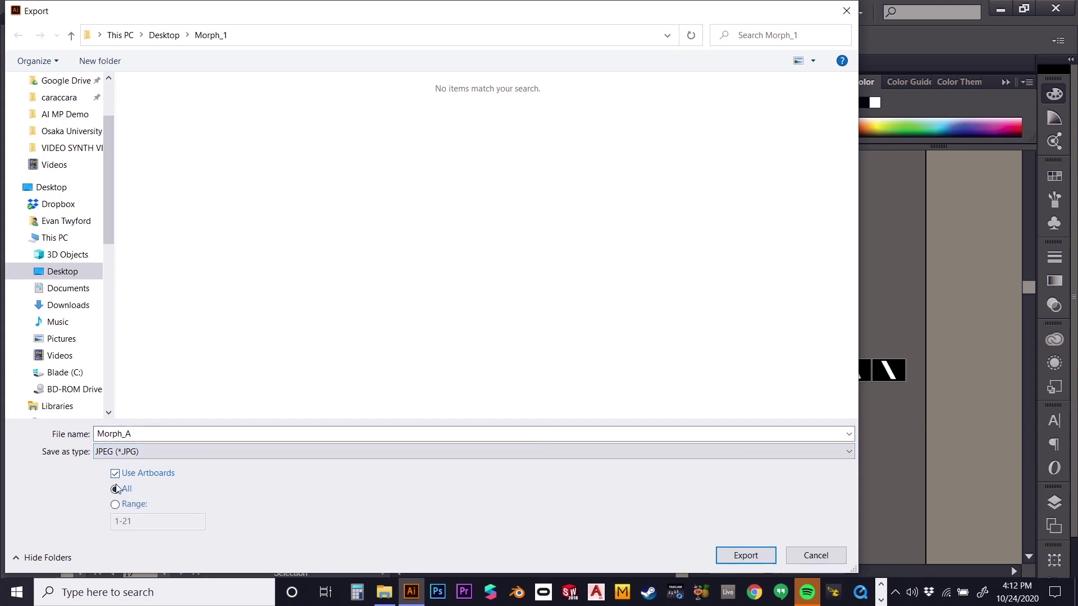
pyautogui.click(746, 556)
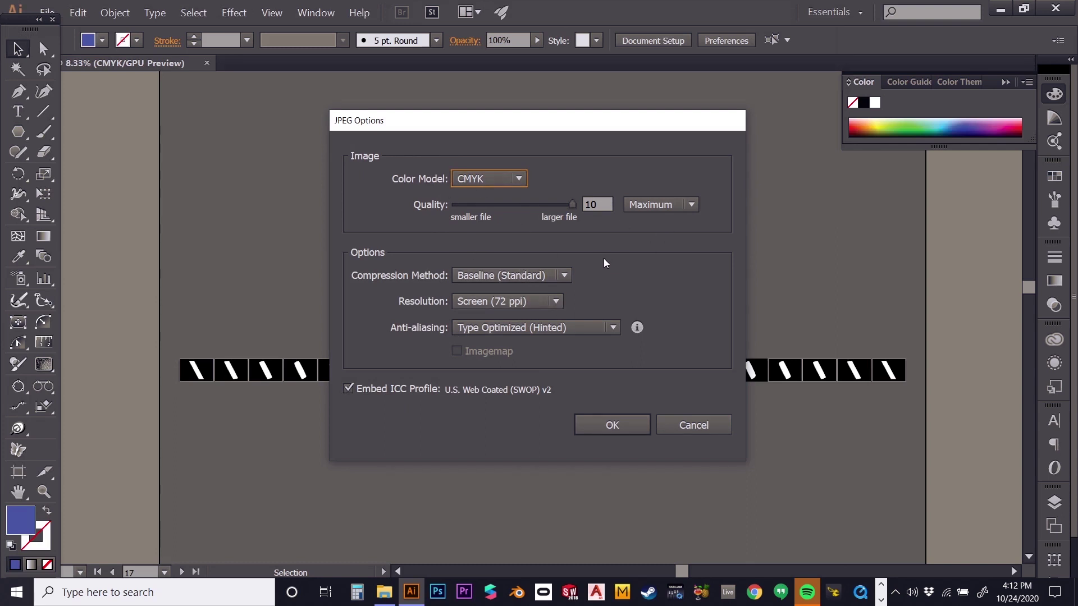
# Accept the JPEG options at Screen (72 ppi) resolution, then minimize Illustrator
pyautogui.click(556, 302)
pyautogui.click(546, 315)
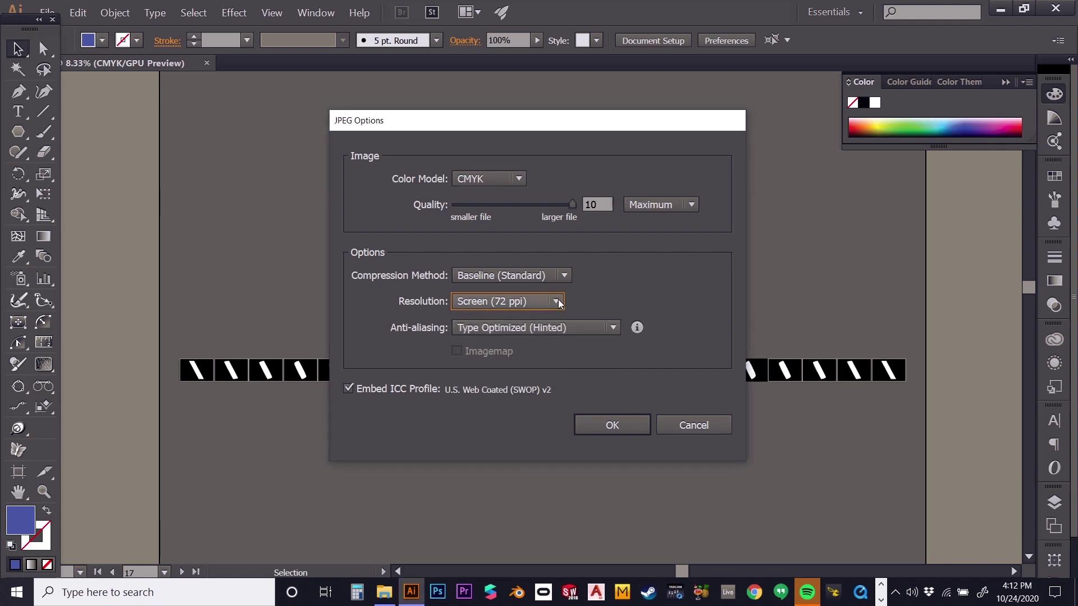
pyautogui.click(557, 302)
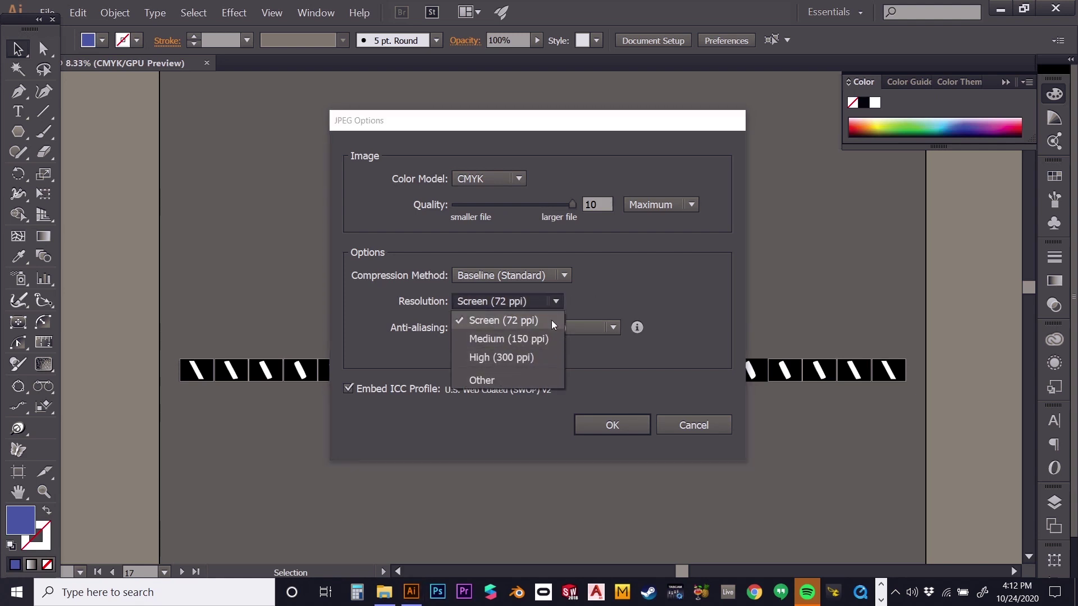
pyautogui.click(553, 322)
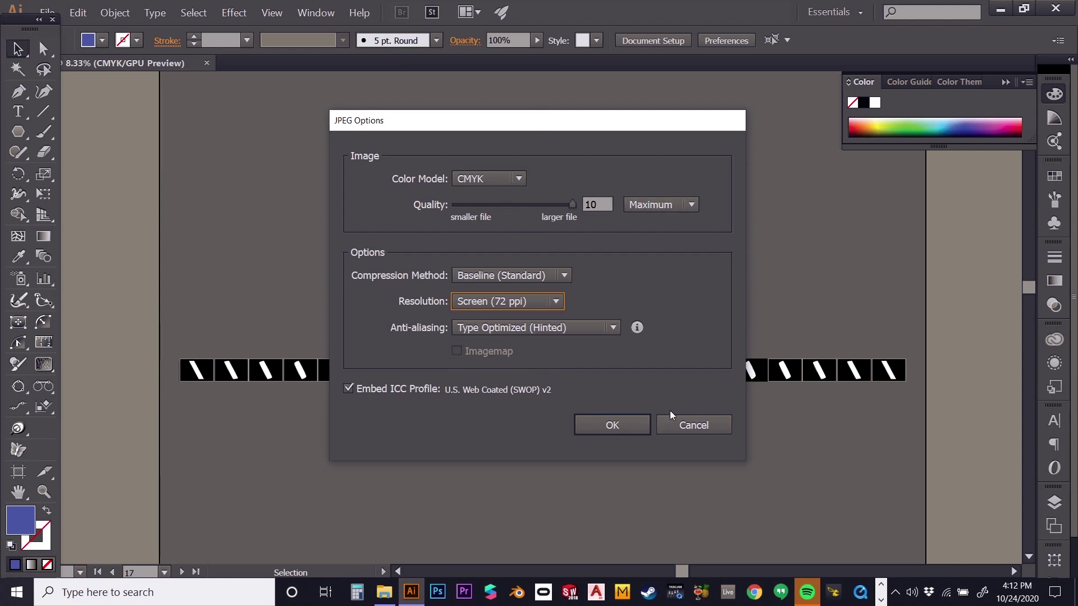
pyautogui.click(635, 431)
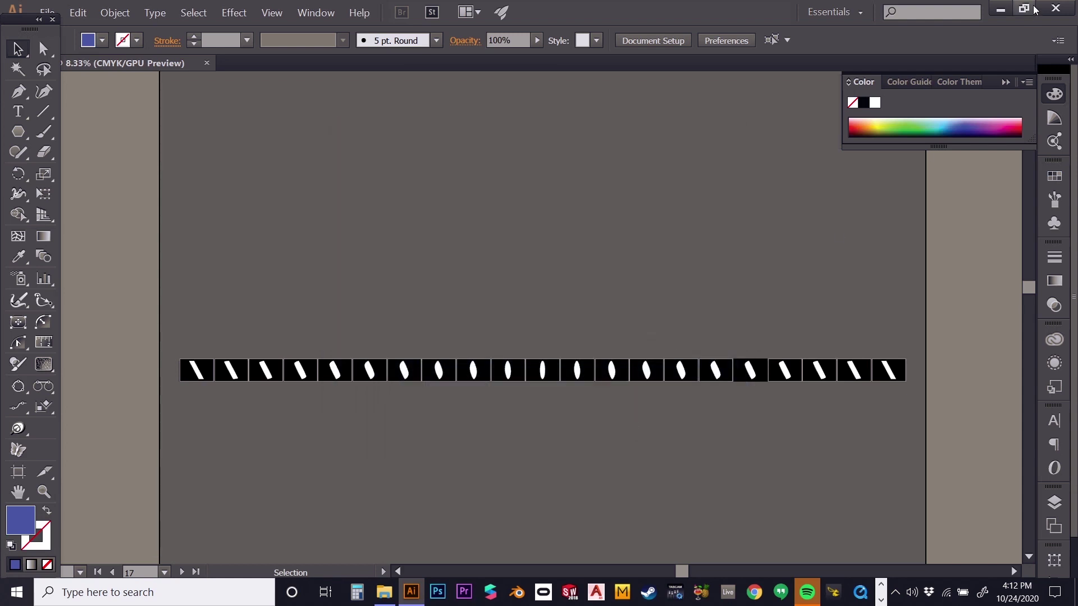
pyautogui.click(999, 11)
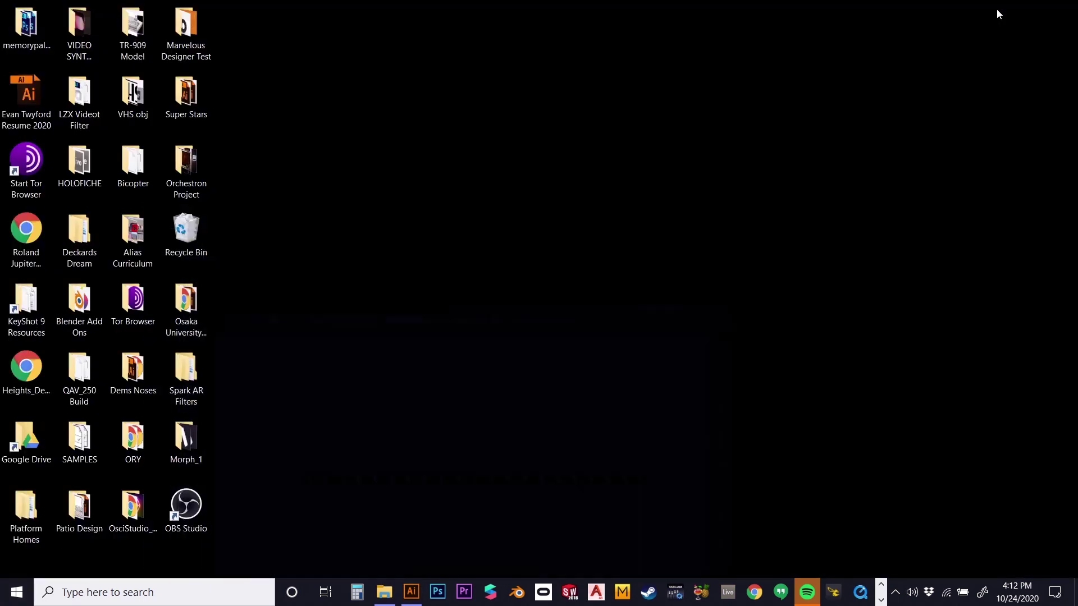
# Open the Morph_1 folder and scroll through frames Morph_A-01 to Morph_A-21
pyautogui.doubleClick(181, 449)
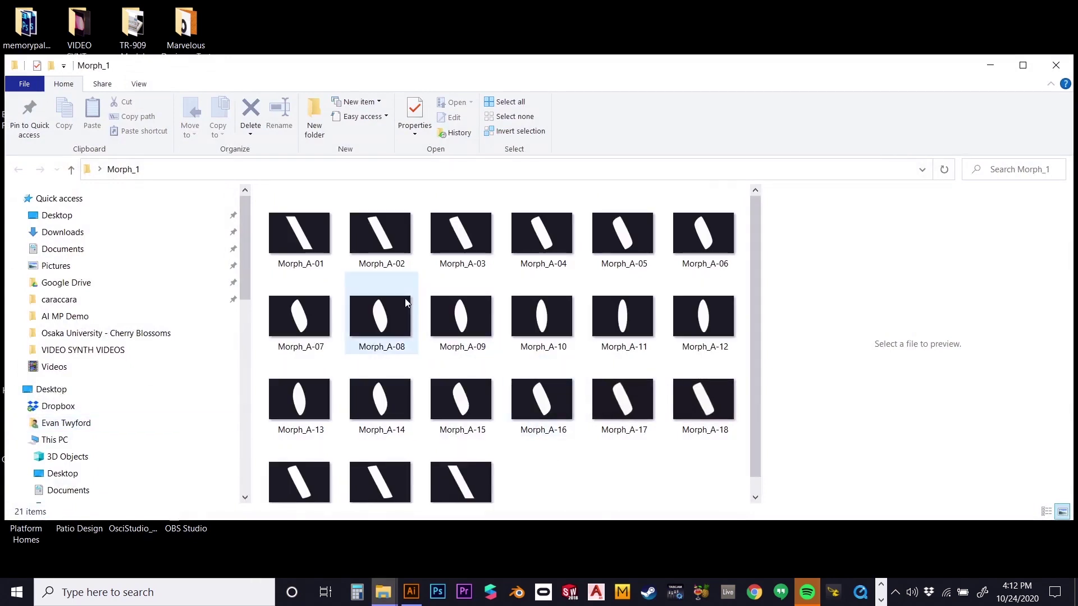
pyautogui.moveTo(750, 444); pyautogui.dragTo(750, 277)
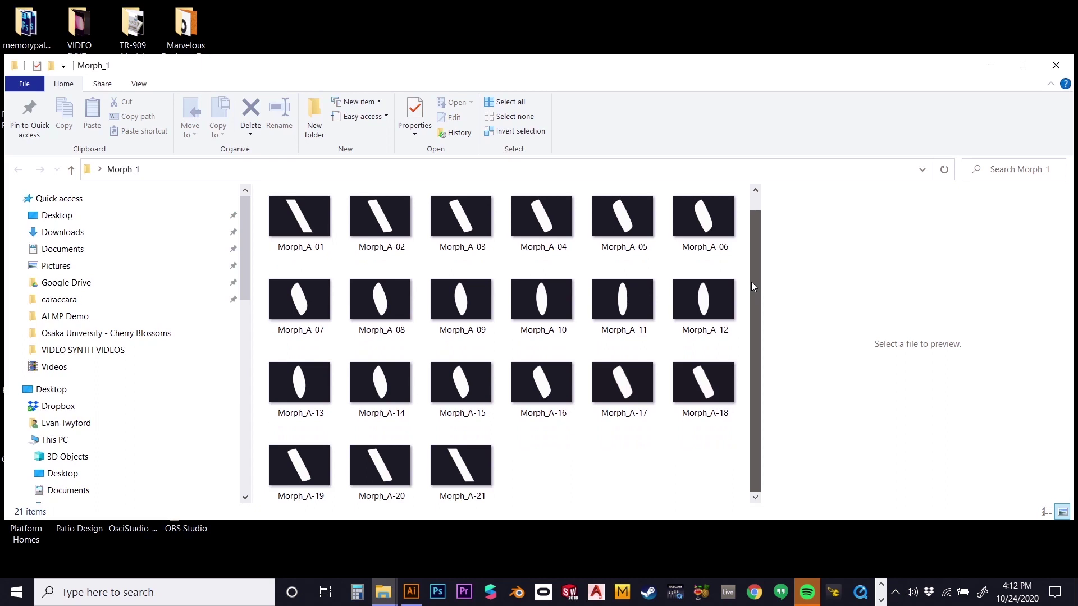
pyautogui.moveTo(751, 282); pyautogui.dragTo(754, 212)
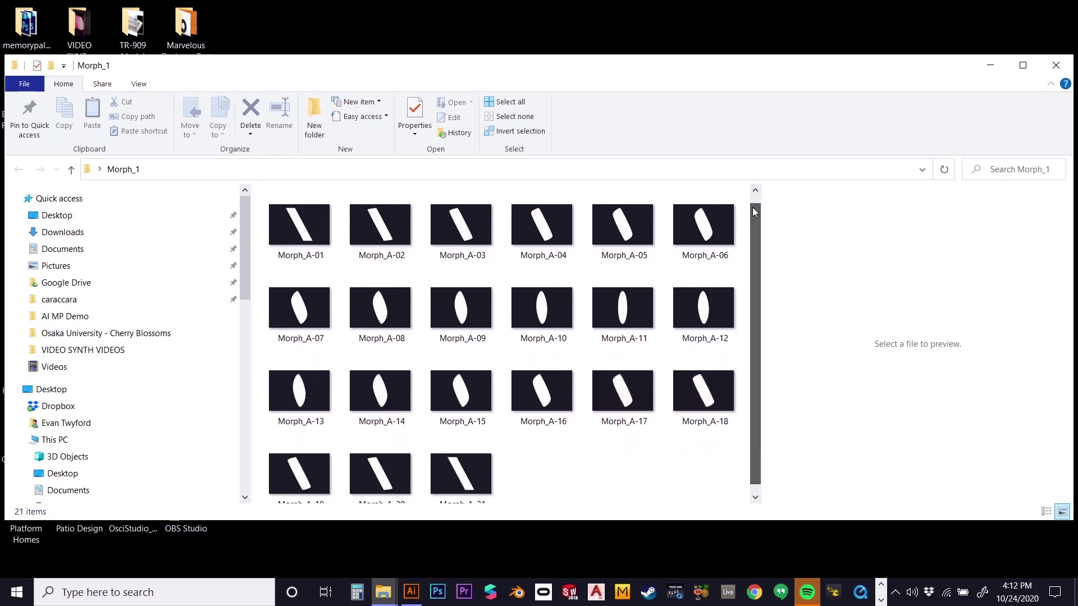